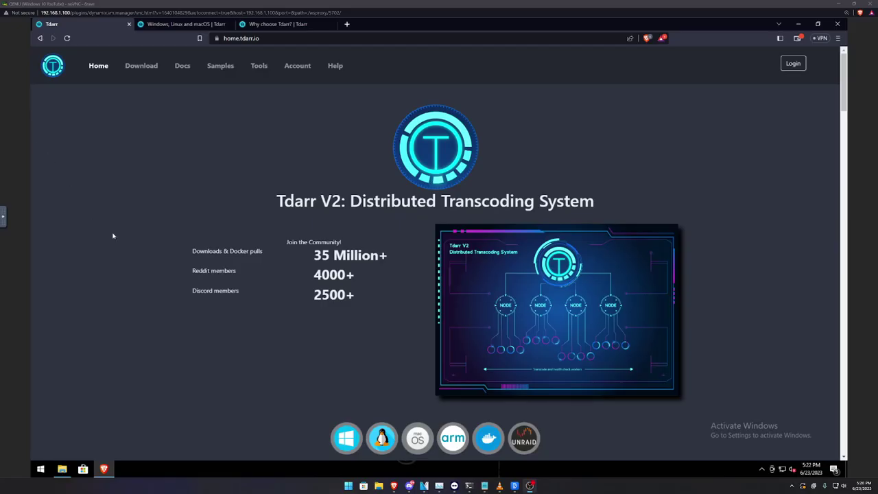
Review the Tdarr home page introduction, from the community figures and supported platforms down to the sample status charts.
{"action": "left_click", "coordinate": [245, 285]}
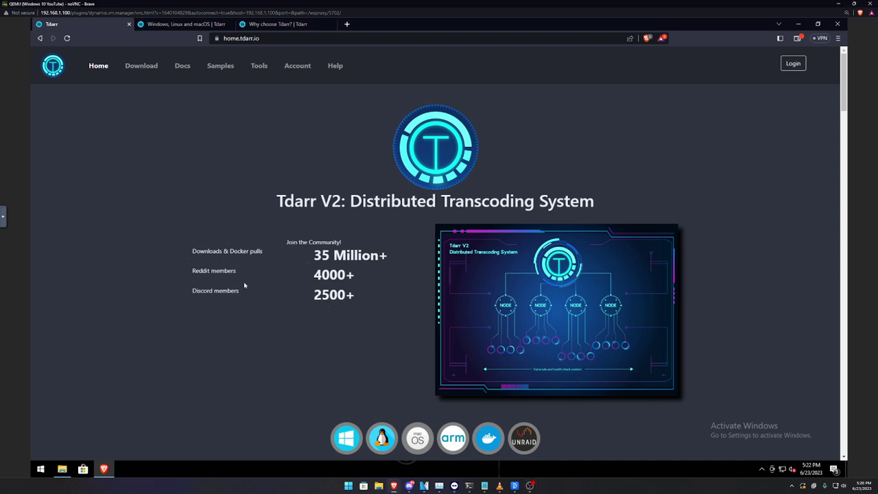
{"action": "scroll", "coordinate": [244, 285], "scroll_direction": "down", "scroll_amount": 1}
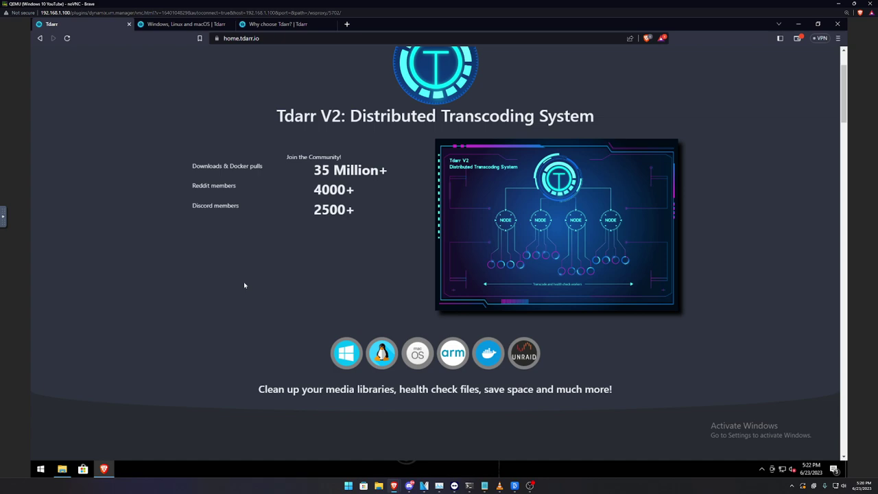
{"action": "scroll", "coordinate": [244, 284], "scroll_direction": "down", "scroll_amount": 1}
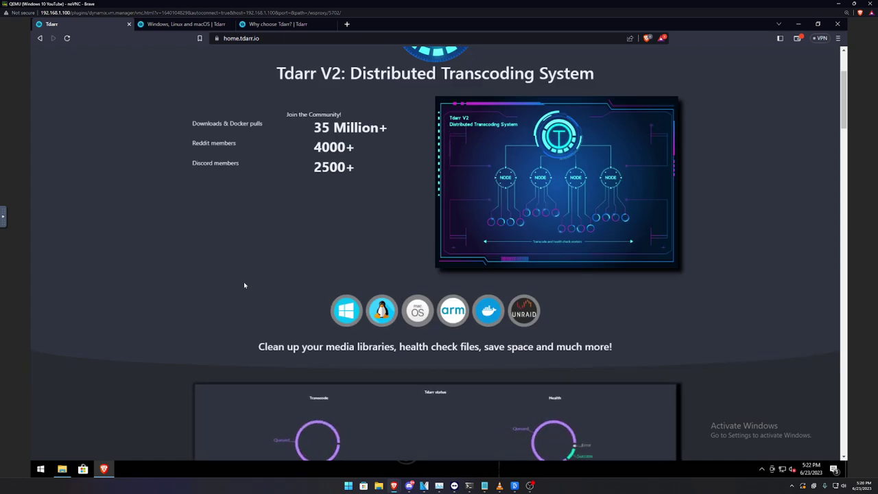
{"action": "scroll", "coordinate": [244, 285], "scroll_direction": "down", "scroll_amount": 1}
{"action": "scroll", "coordinate": [244, 285], "scroll_direction": "down", "scroll_amount": 1}
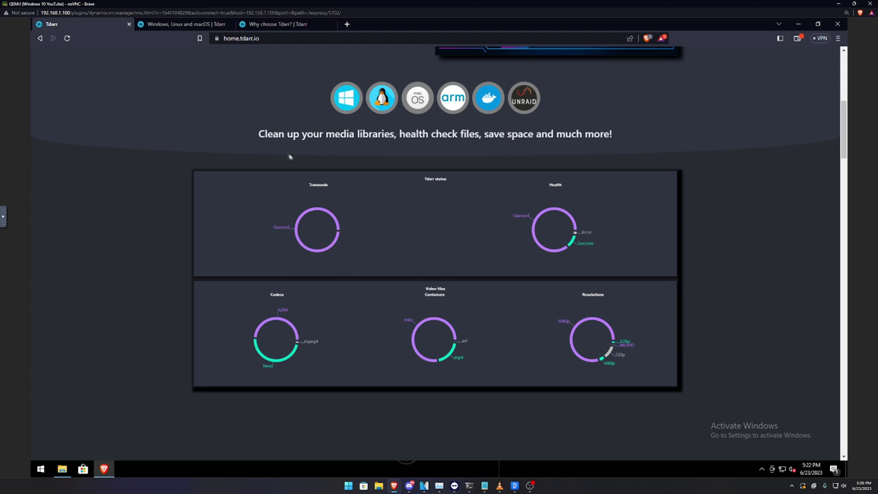
{"action": "mouse_move", "coordinate": [259, 134]}
{"action": "left_mouse_down"}
{"action": "mouse_move", "coordinate": [555, 134]}
{"action": "mouse_move", "coordinate": [534, 157]}
{"action": "left_mouse_up"}
{"action": "scroll", "coordinate": [528, 164], "scroll_direction": "down", "scroll_amount": 3}
{"action": "scroll", "coordinate": [528, 164], "scroll_direction": "down", "scroll_amount": 1}
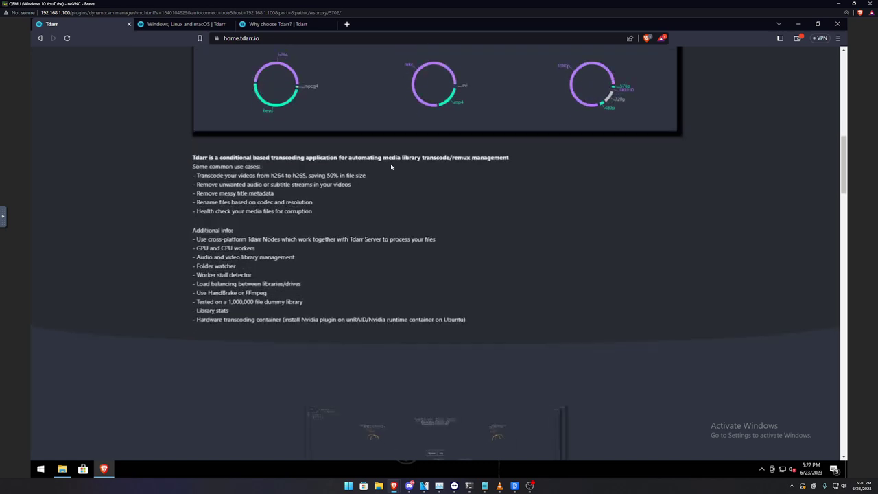
Read through Tdarr's common use cases, covering transcoding, stream removal, title metadata, file renaming and health checks.
{"action": "left_click_drag", "start_coordinate": [286, 173], "coordinate": [373, 178]}
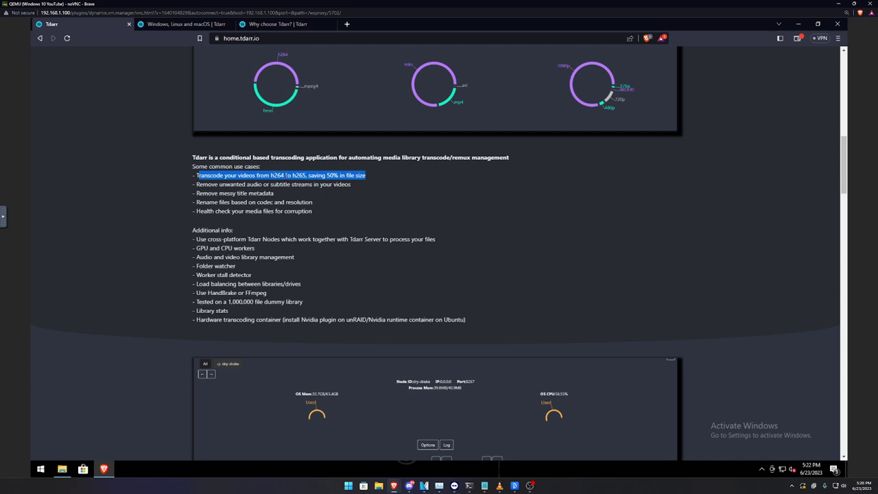
{"action": "left_click", "coordinate": [304, 175]}
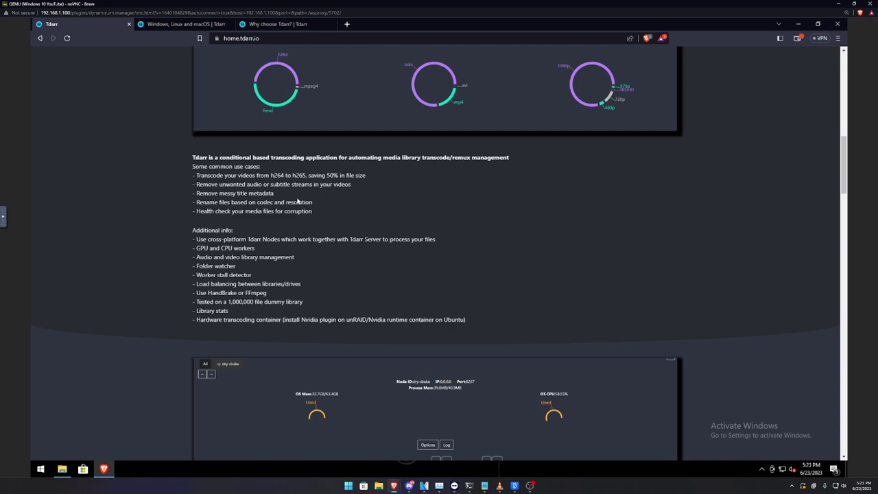
{"action": "left_click_drag", "start_coordinate": [203, 184], "coordinate": [331, 184]}
{"action": "left_click", "coordinate": [331, 185]}
{"action": "left_click_drag", "start_coordinate": [204, 192], "coordinate": [269, 193]}
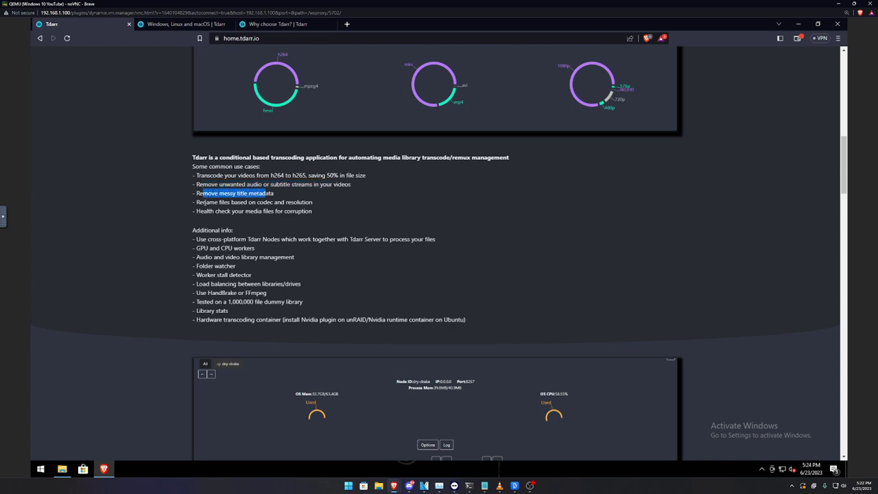
{"action": "left_click_drag", "start_coordinate": [203, 202], "coordinate": [302, 202]}
{"action": "left_click", "coordinate": [282, 203]}
{"action": "left_click_drag", "start_coordinate": [216, 211], "coordinate": [275, 212]}
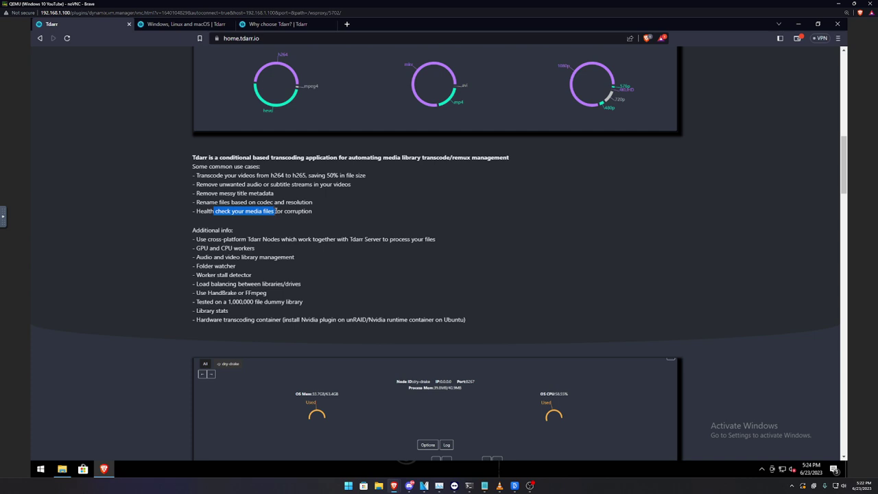
{"action": "left_click", "coordinate": [275, 211]}
Read the additional info list on the Tdarr home page, focusing on the GPU and CPU workers entry.
{"action": "left_click_drag", "start_coordinate": [193, 230], "coordinate": [360, 302]}
{"action": "left_click", "coordinate": [271, 261]}
{"action": "left_click_drag", "start_coordinate": [256, 247], "coordinate": [196, 248]}
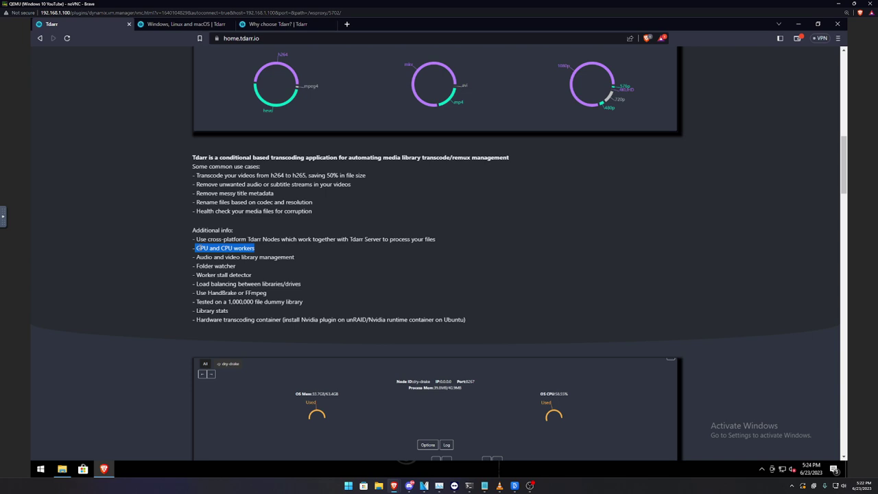
{"action": "left_click", "coordinate": [188, 298]}
Skim the remaining feature sections of the Tdarr home page down to the library scheduler and return to the page's beginning.
{"action": "scroll", "coordinate": [188, 298], "scroll_direction": "down", "scroll_amount": 5}
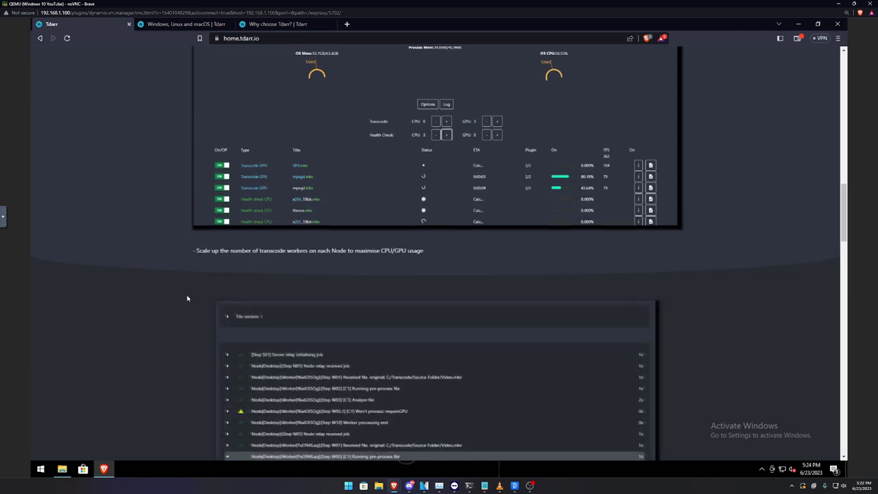
{"action": "scroll", "coordinate": [187, 297], "scroll_direction": "down", "scroll_amount": 4}
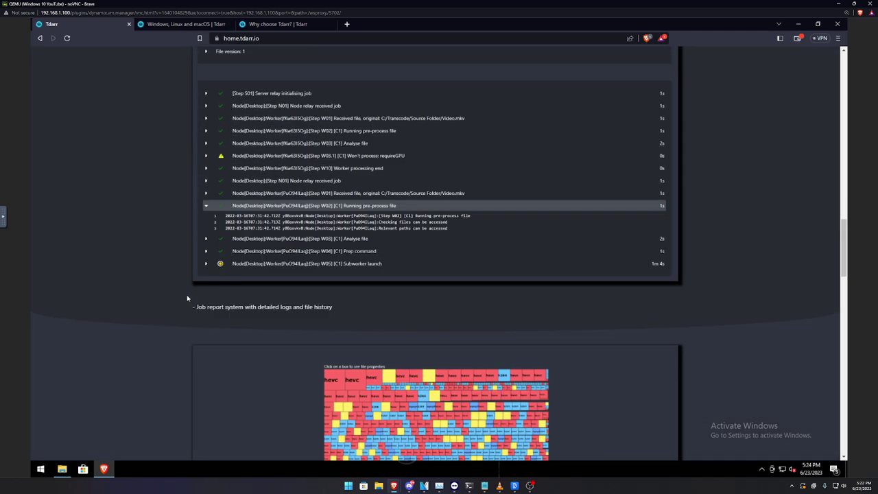
{"action": "scroll", "coordinate": [187, 298], "scroll_direction": "down", "scroll_amount": 10}
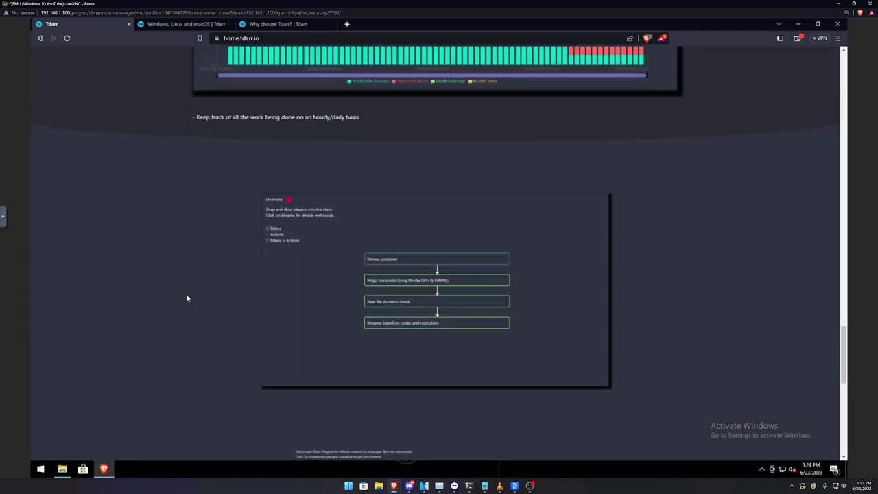
{"action": "scroll", "coordinate": [187, 298], "scroll_direction": "down", "scroll_amount": 10}
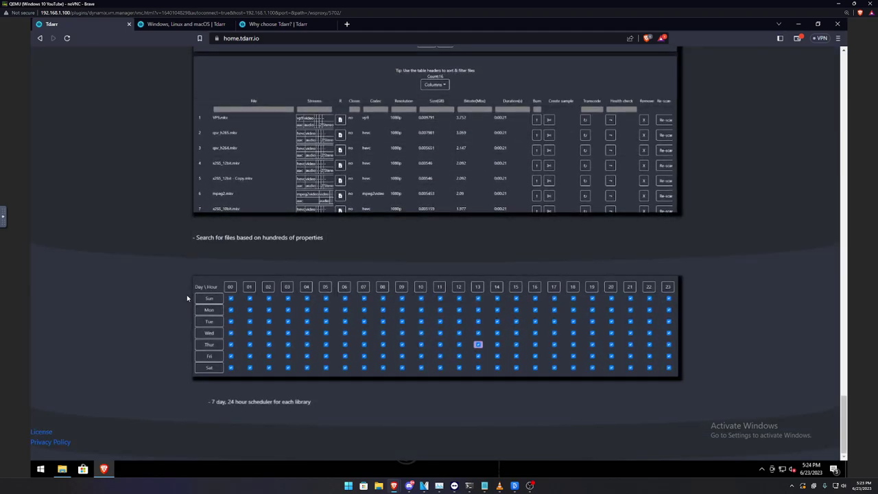
{"action": "scroll", "coordinate": [178, 301], "scroll_direction": "up", "scroll_amount": 15}
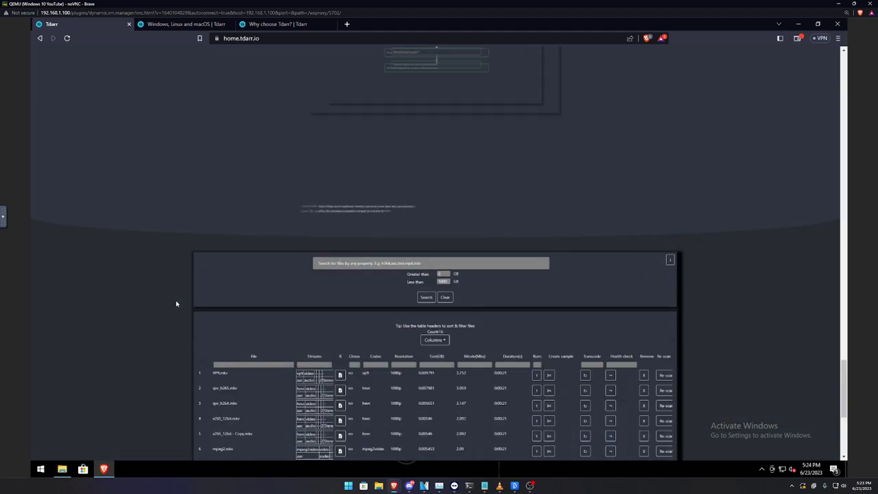
{"action": "scroll", "coordinate": [180, 302], "scroll_direction": "up", "scroll_amount": 10}
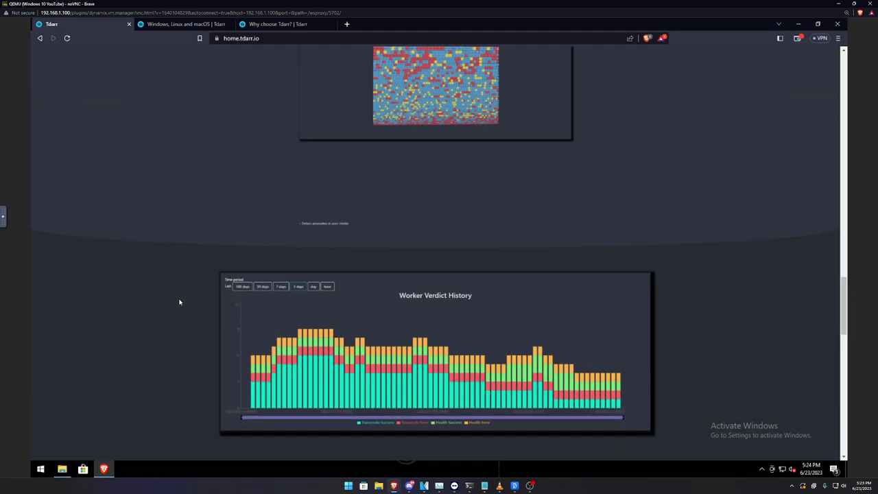
{"action": "scroll", "coordinate": [179, 302], "scroll_direction": "up", "scroll_amount": 12}
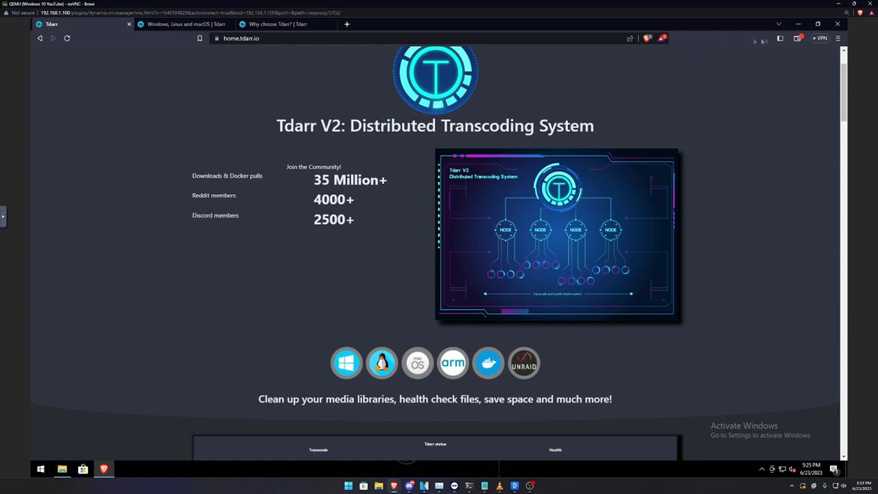
Minimise the browser, go back to the Tdarr folder in File Explorer and launch the Tdarr_Server application from its Tdarr_Server folder.
{"action": "left_click", "coordinate": [799, 25]}
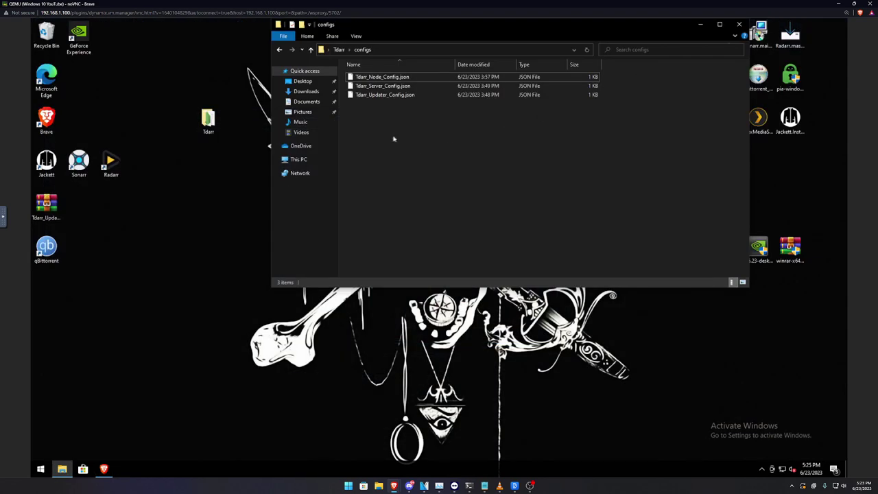
{"action": "left_click", "coordinate": [280, 50]}
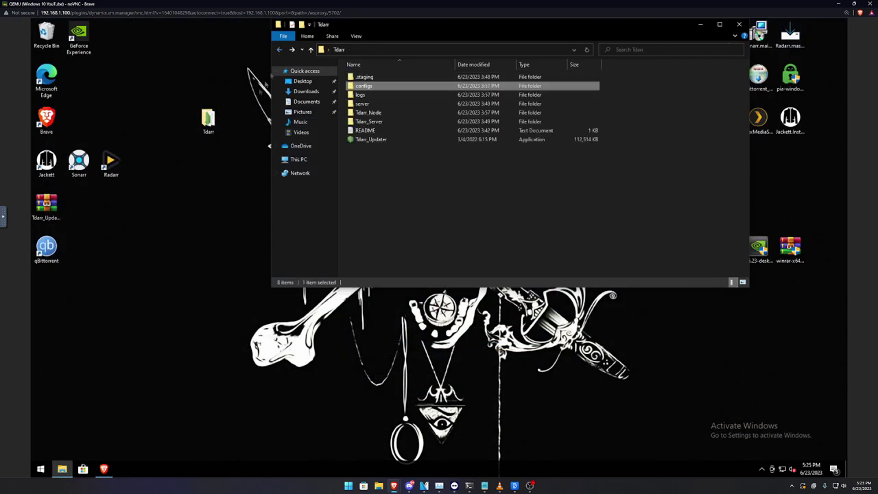
{"action": "left_click", "coordinate": [421, 186]}
{"action": "left_click_drag", "start_coordinate": [511, 165], "coordinate": [368, 144]}
{"action": "left_click", "coordinate": [412, 173]}
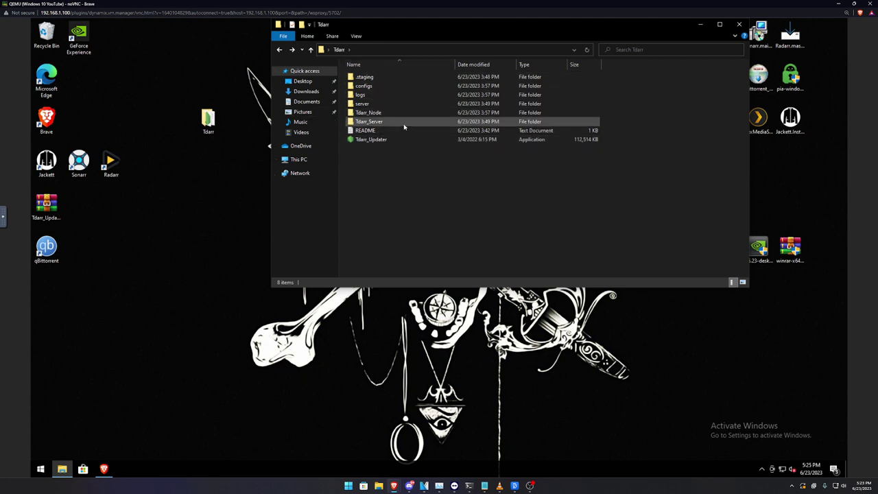
{"action": "left_click_drag", "start_coordinate": [611, 130], "coordinate": [378, 115]}
{"action": "double_click", "coordinate": [371, 122]}
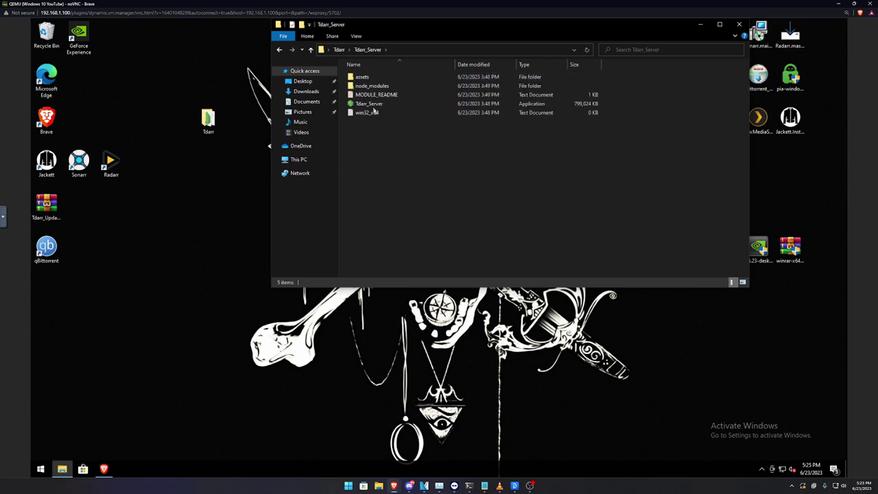
{"action": "left_click", "coordinate": [372, 104]}
{"action": "double_click", "coordinate": [372, 105]}
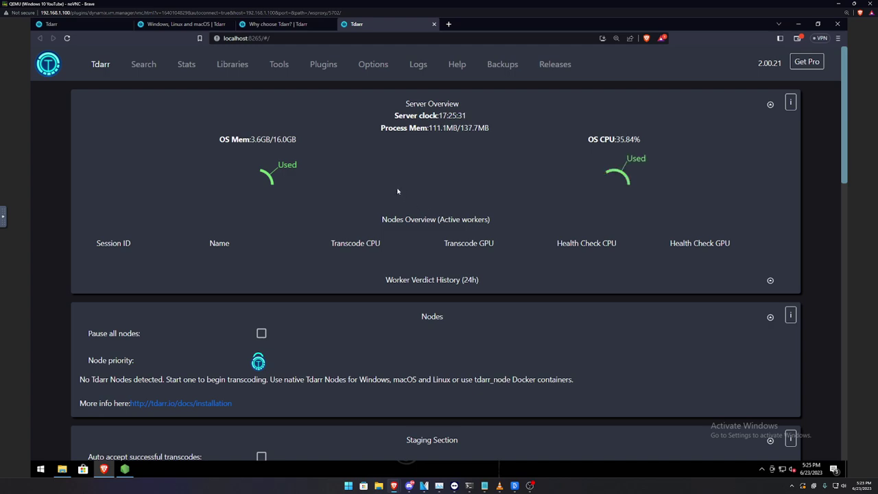
Examine the local Tdarr dashboard in a maximised window, covering the server overview, nodes, staging section and status queues.
{"action": "double_click", "coordinate": [476, 32]}
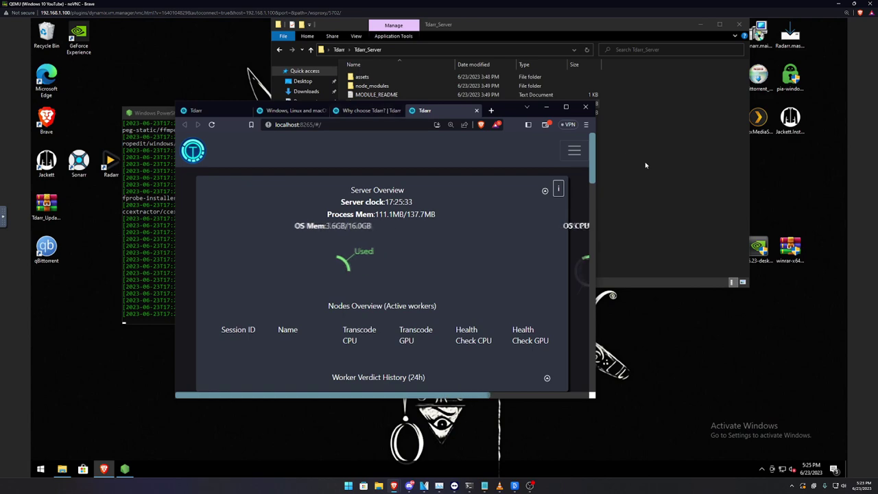
{"action": "double_click", "coordinate": [510, 115]}
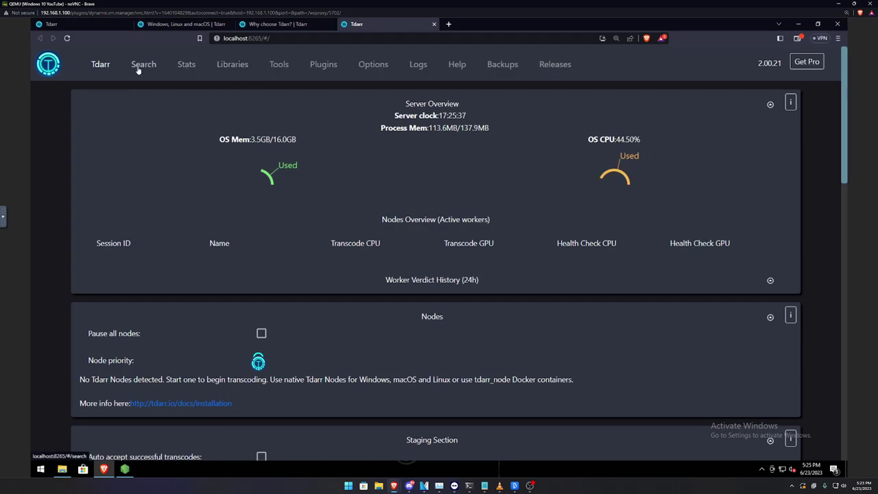
{"action": "scroll", "coordinate": [131, 120], "scroll_direction": "down", "scroll_amount": 5}
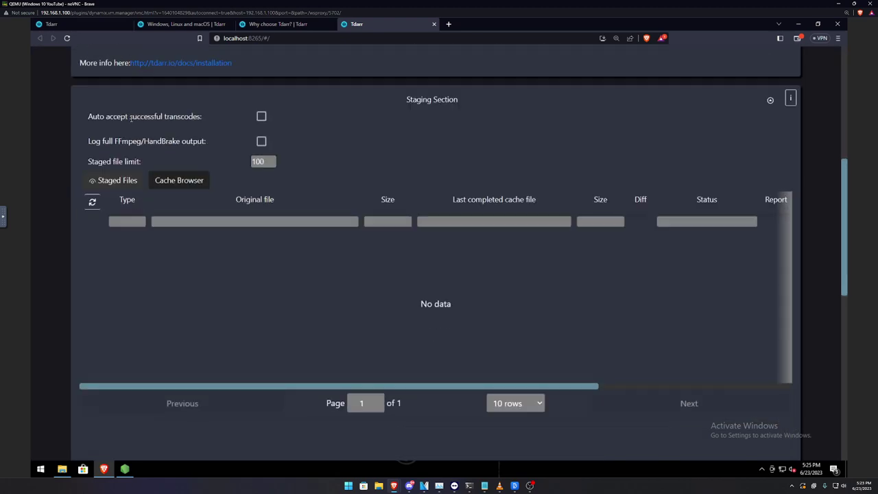
{"action": "scroll", "coordinate": [131, 118], "scroll_direction": "down", "scroll_amount": 5}
{"action": "scroll", "coordinate": [133, 130], "scroll_direction": "up", "scroll_amount": 2}
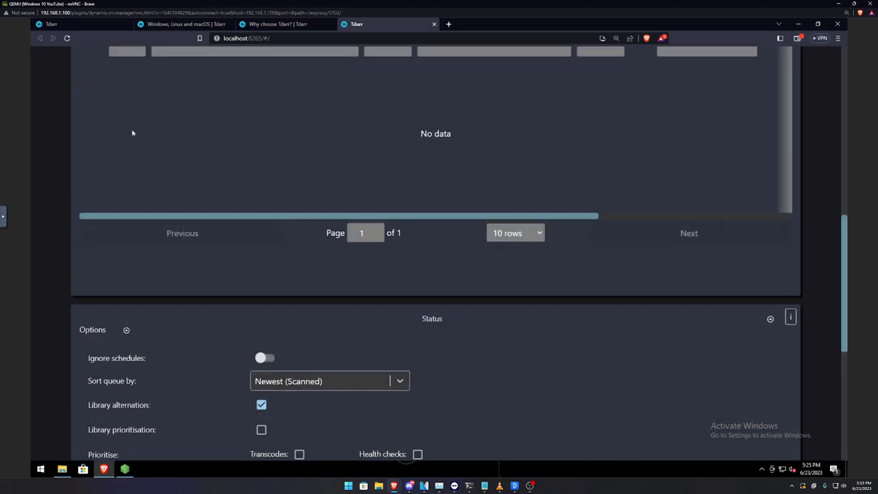
{"action": "scroll", "coordinate": [133, 134], "scroll_direction": "up", "scroll_amount": 1}
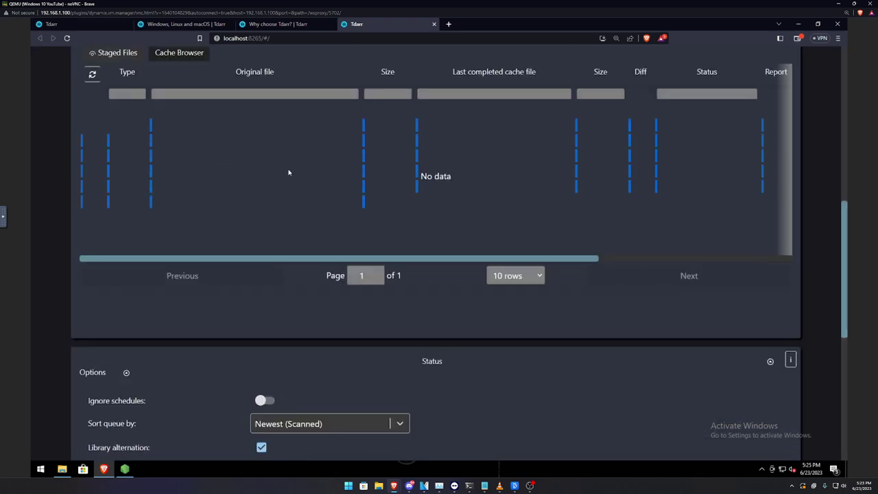
{"action": "scroll", "coordinate": [289, 173], "scroll_direction": "down", "scroll_amount": 5}
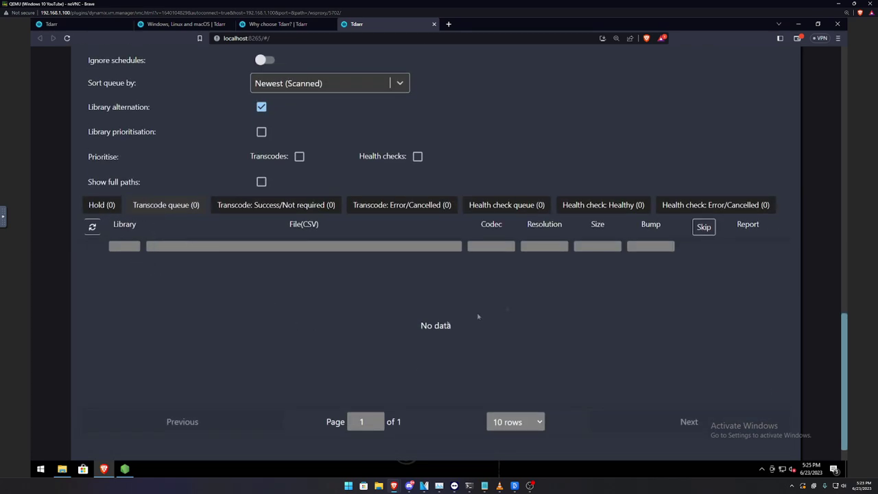
{"action": "scroll", "coordinate": [521, 267], "scroll_direction": "up", "scroll_amount": 11}
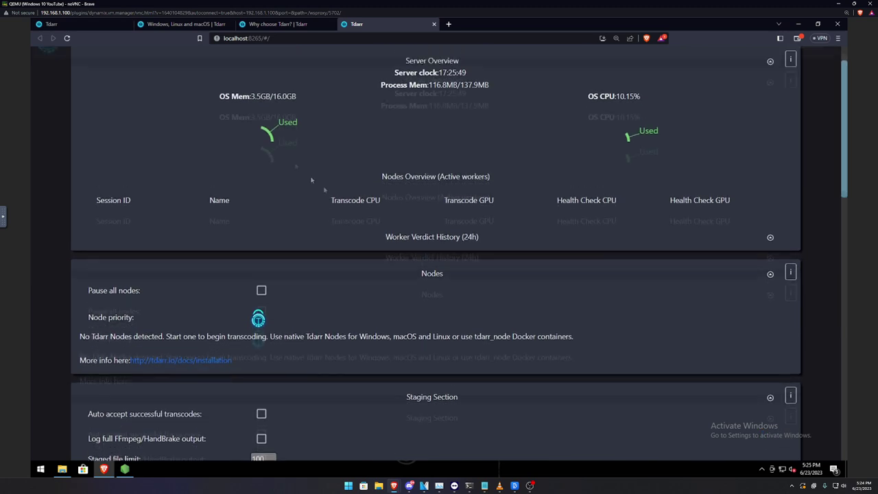
Look over Tdarr's Search page and the Stats page, including the space saved figure and the file breakdown sections.
{"action": "left_click", "coordinate": [140, 64]}
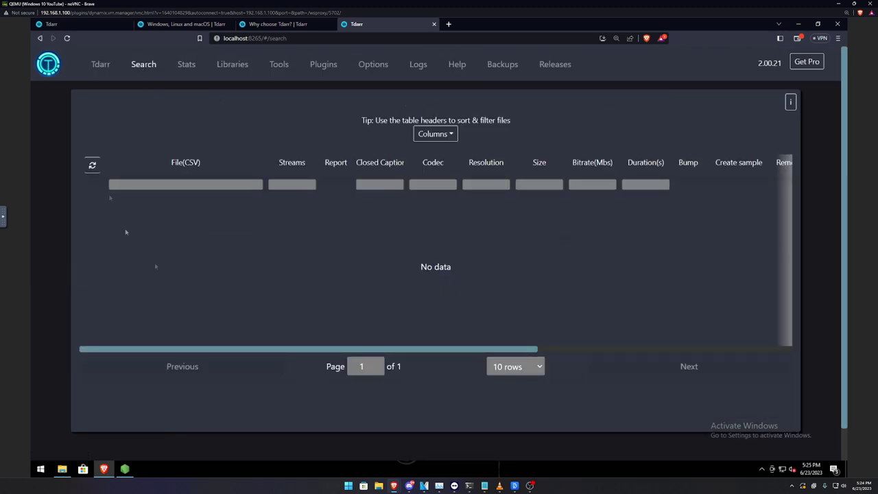
{"action": "left_click", "coordinate": [186, 64]}
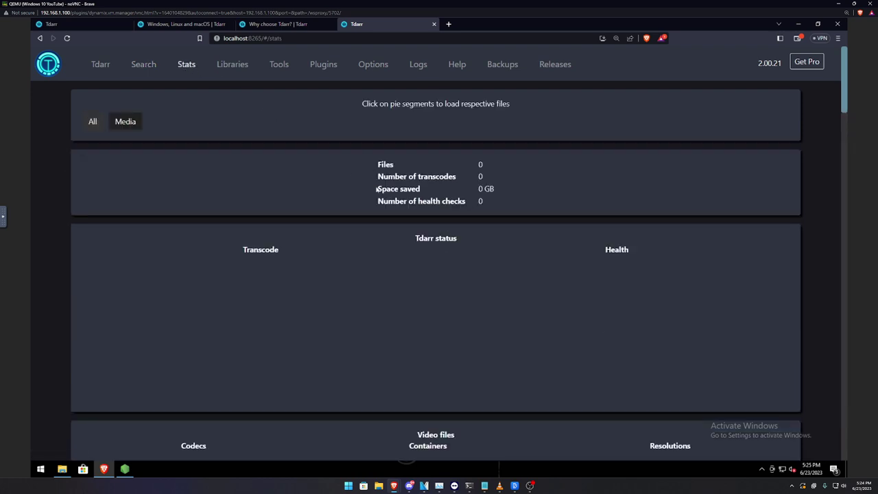
{"action": "left_click_drag", "start_coordinate": [376, 189], "coordinate": [503, 196]}
{"action": "left_click", "coordinate": [505, 195]}
{"action": "scroll", "coordinate": [488, 189], "scroll_direction": "down", "scroll_amount": 3}
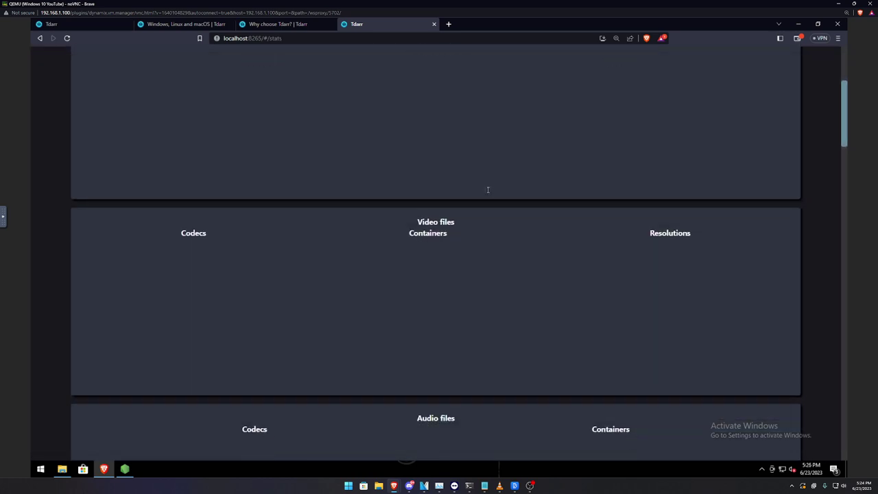
{"action": "scroll", "coordinate": [488, 191], "scroll_direction": "down", "scroll_amount": 2}
{"action": "scroll", "coordinate": [488, 191], "scroll_direction": "up", "scroll_amount": 6}
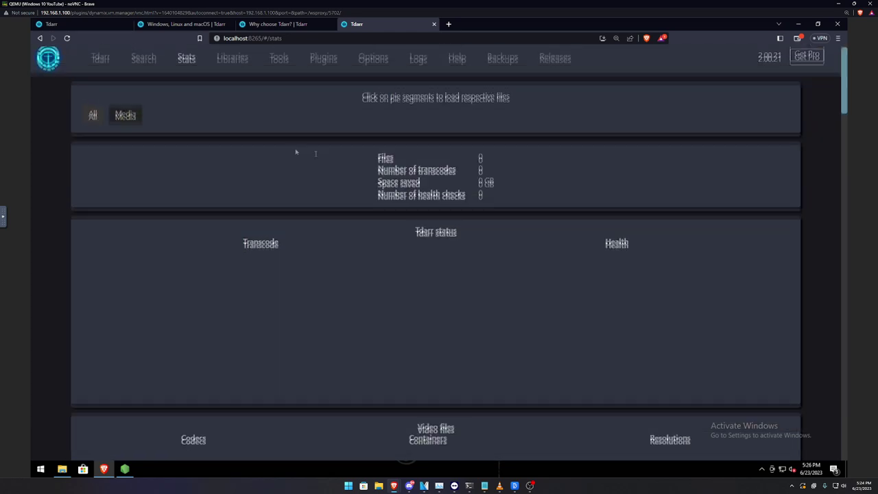
Delete the existing Media library from Tdarr's Libraries page and confirm its removal.
{"action": "left_click", "coordinate": [233, 64]}
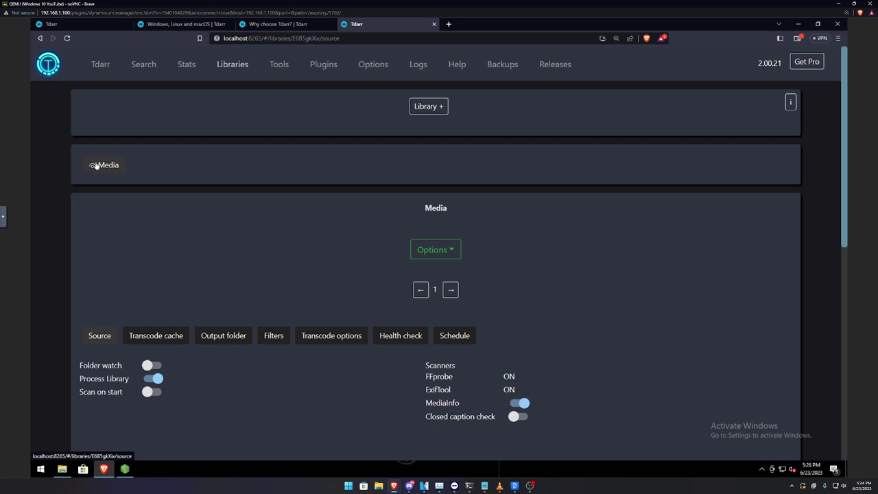
{"action": "left_click", "coordinate": [444, 250]}
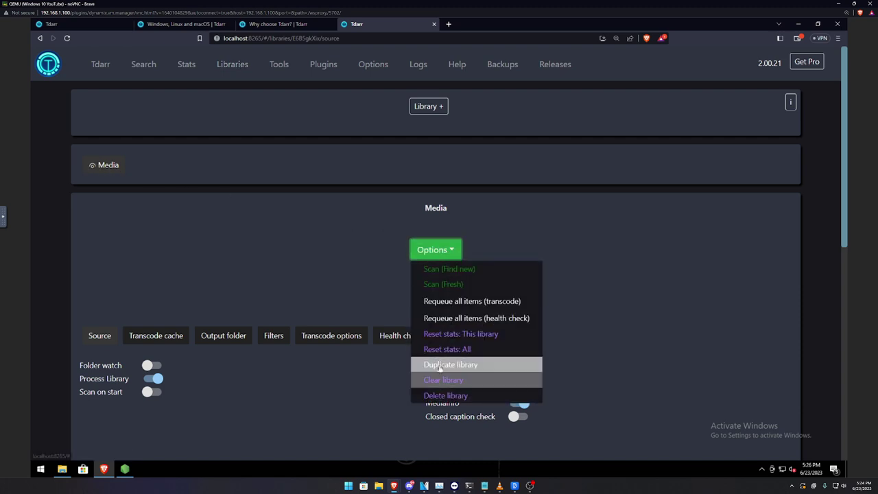
{"action": "left_click", "coordinate": [434, 396]}
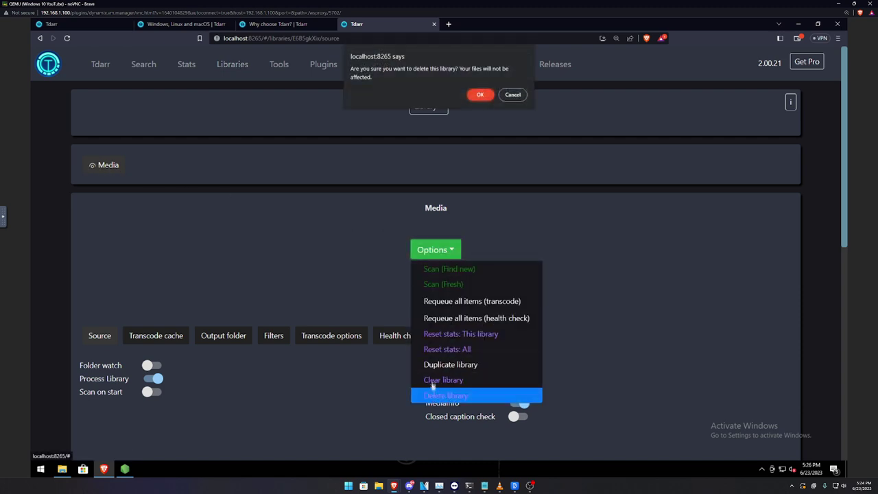
{"action": "left_click", "coordinate": [478, 94]}
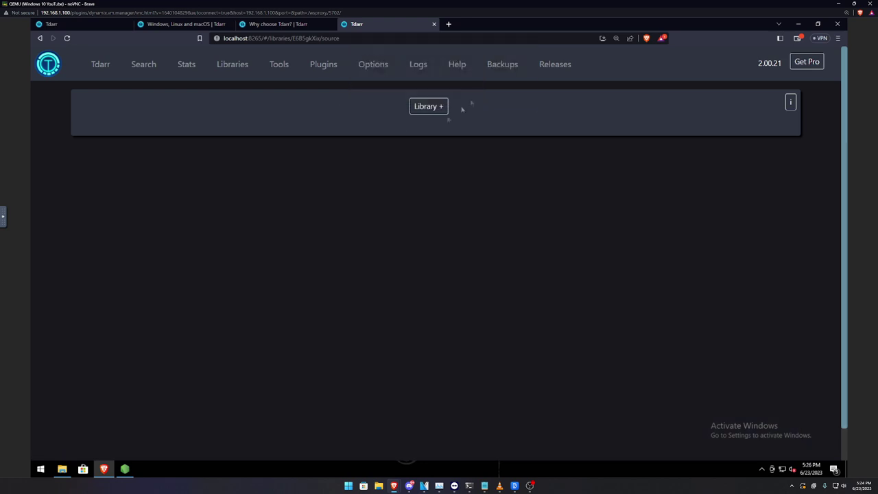
Add a new library and name it Media.
{"action": "left_click", "coordinate": [418, 110]}
{"action": "triple_click", "coordinate": [447, 219]}
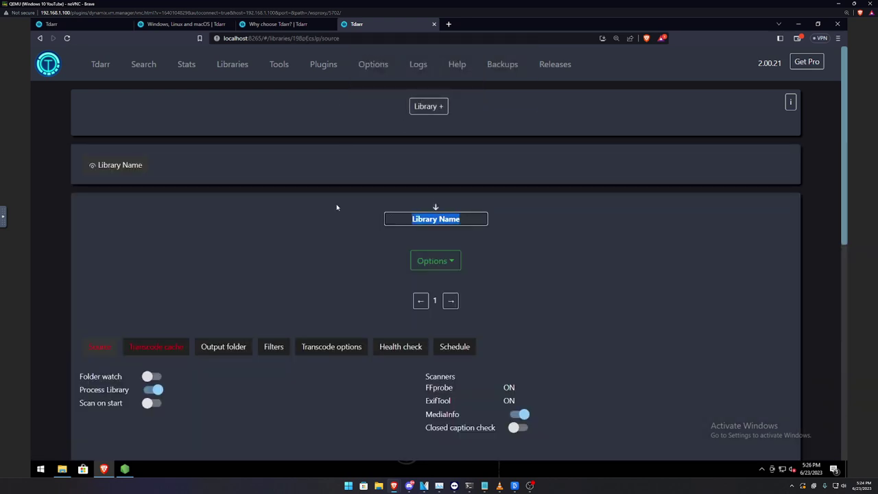
{"action": "type", "text": "Media"}
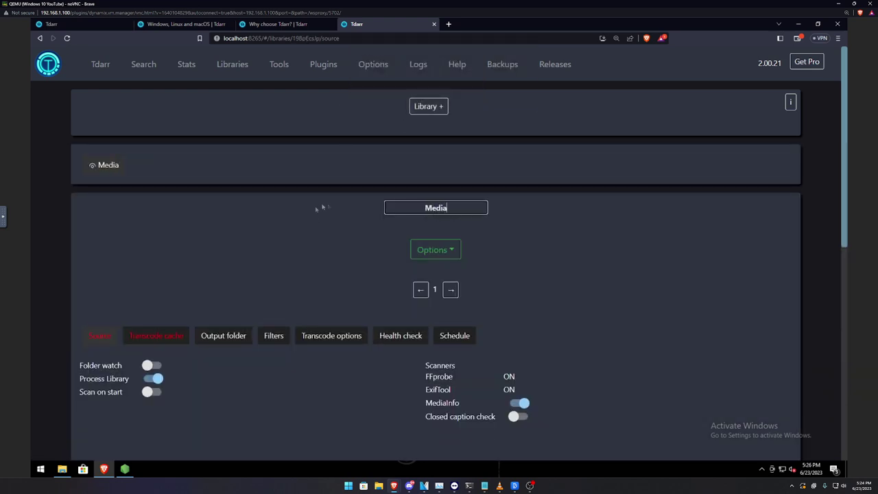
{"action": "left_click", "coordinate": [312, 225]}
Check the new library's source settings, then switch to File Explorer and open the Media folder inside Videos.
{"action": "scroll", "coordinate": [296, 229], "scroll_direction": "down", "scroll_amount": 2}
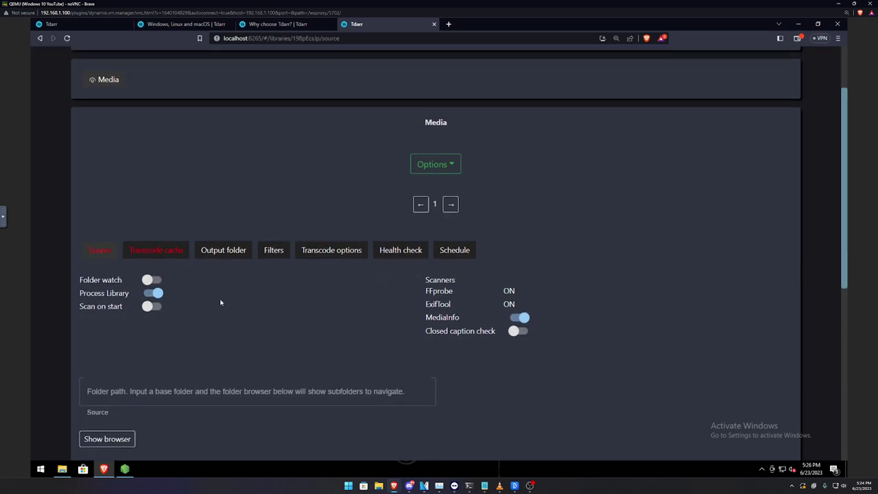
{"action": "scroll", "coordinate": [220, 302], "scroll_direction": "down", "scroll_amount": 2}
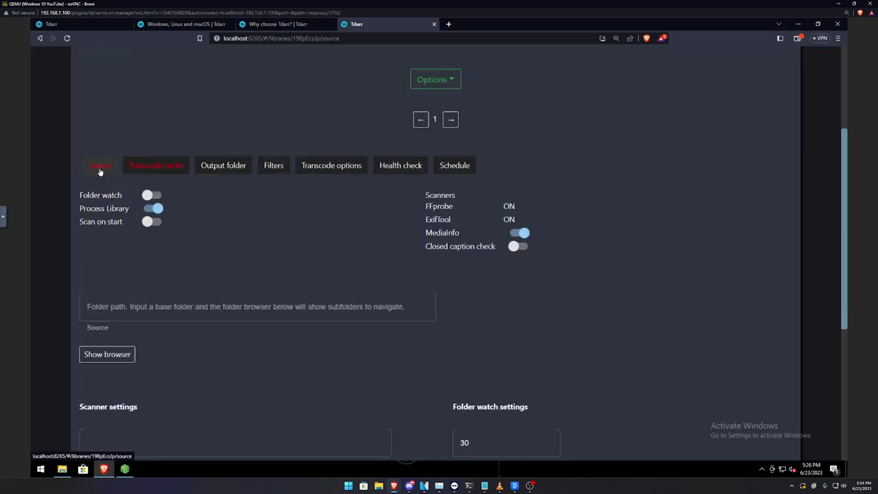
{"action": "left_click", "coordinate": [112, 309]}
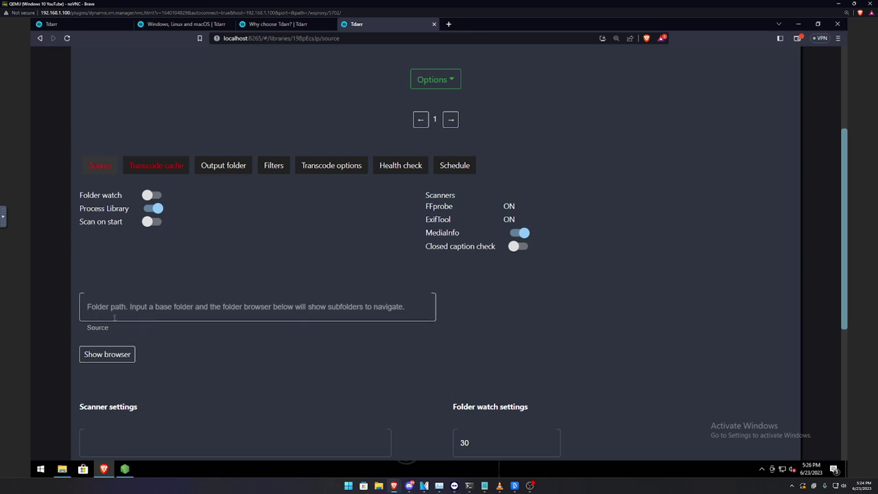
{"action": "left_click", "coordinate": [88, 371]}
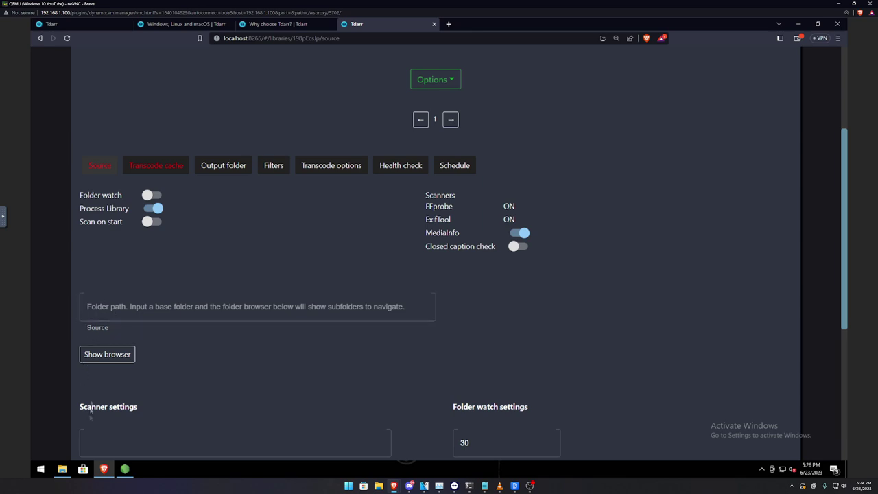
{"action": "left_click", "coordinate": [62, 469]}
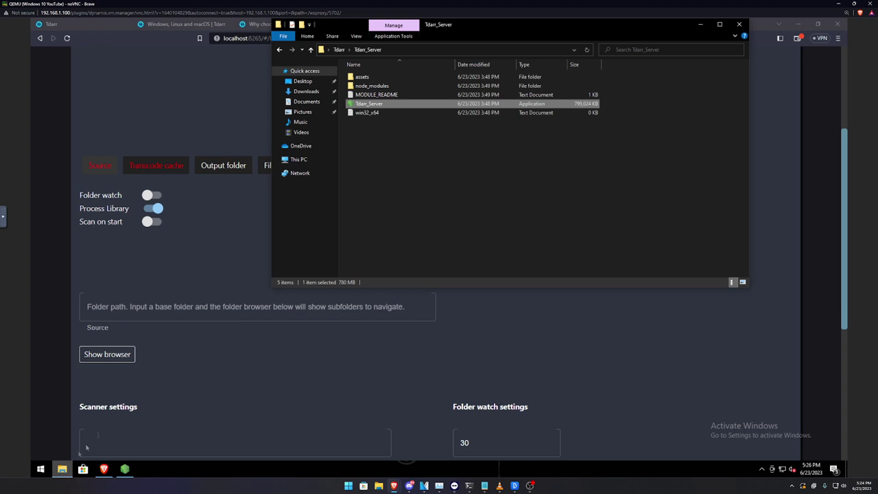
{"action": "left_click", "coordinate": [300, 159]}
{"action": "left_click", "coordinate": [301, 132]}
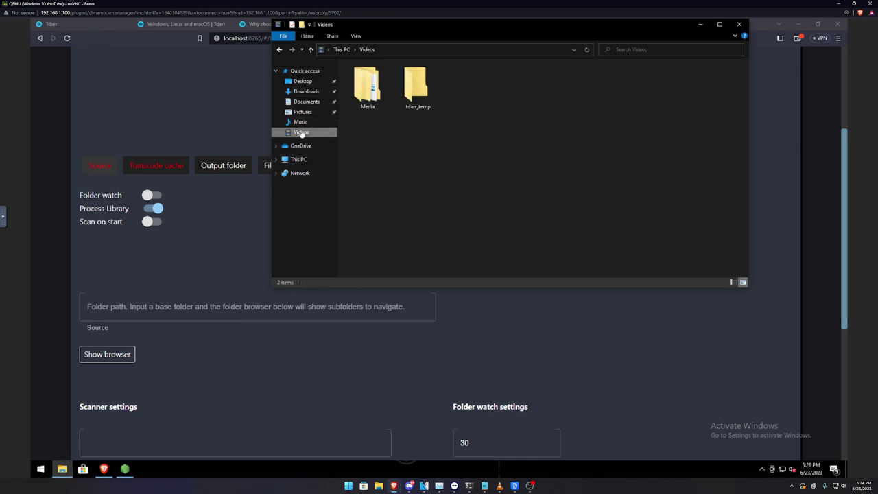
{"action": "left_click", "coordinate": [336, 50]}
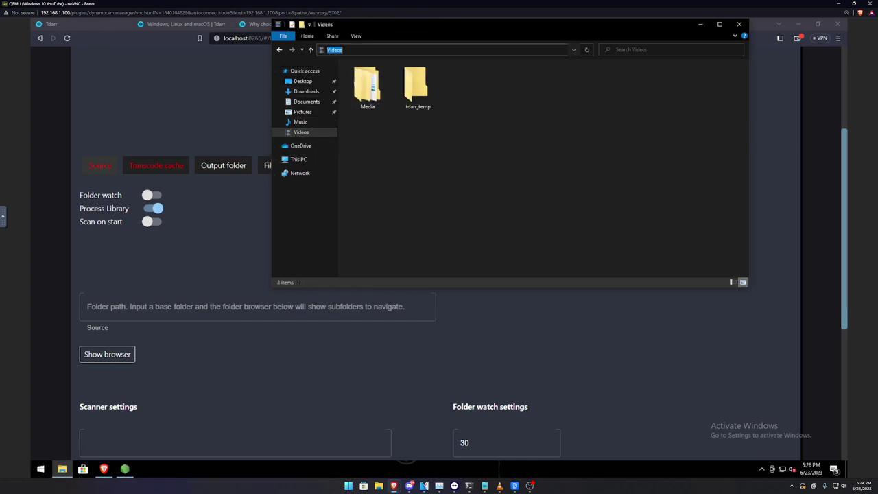
{"action": "double_click", "coordinate": [366, 86]}
Copy the Media folder's full path and enter it as the library's source folder in Tdarr.
{"action": "left_click", "coordinate": [324, 51]}
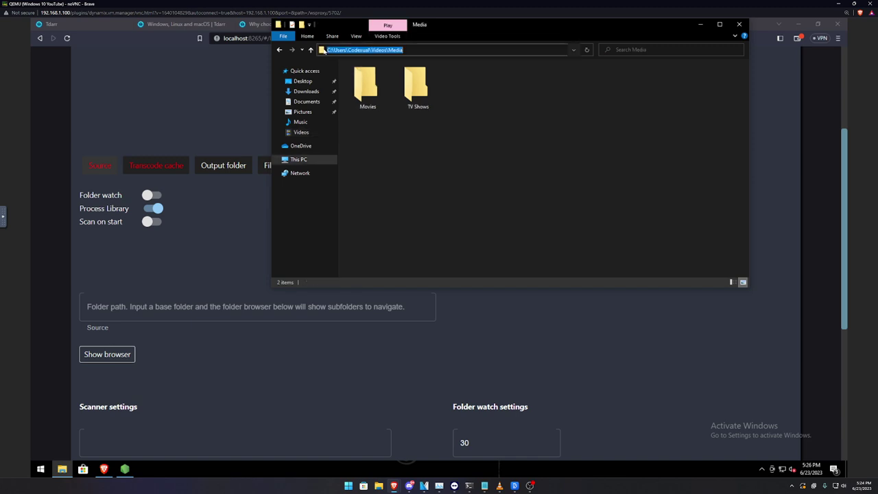
{"action": "left_click_drag", "start_coordinate": [516, 165], "coordinate": [488, 144]}
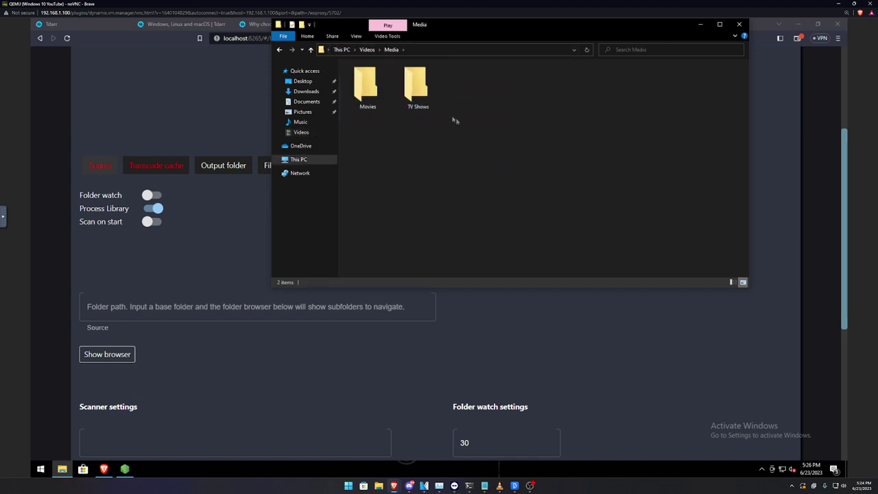
{"action": "left_click", "coordinate": [331, 50]}
{"action": "key", "text": "ctrl+c"}
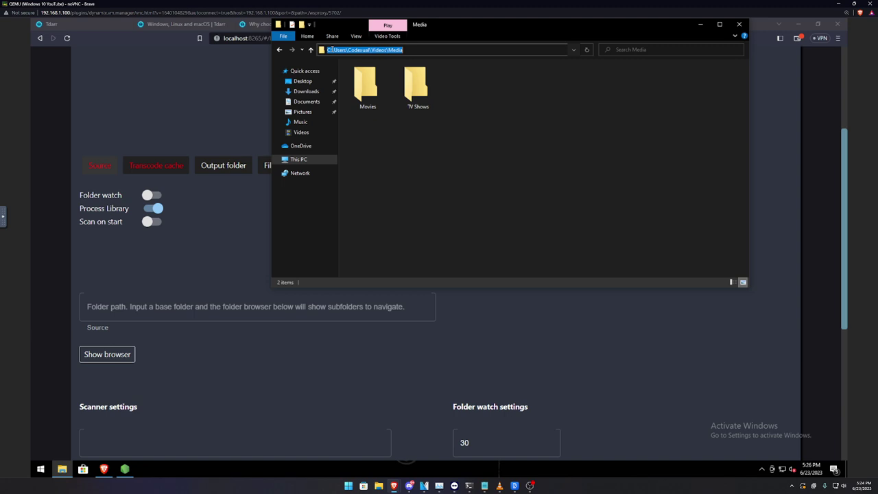
{"action": "left_click", "coordinate": [157, 307]}
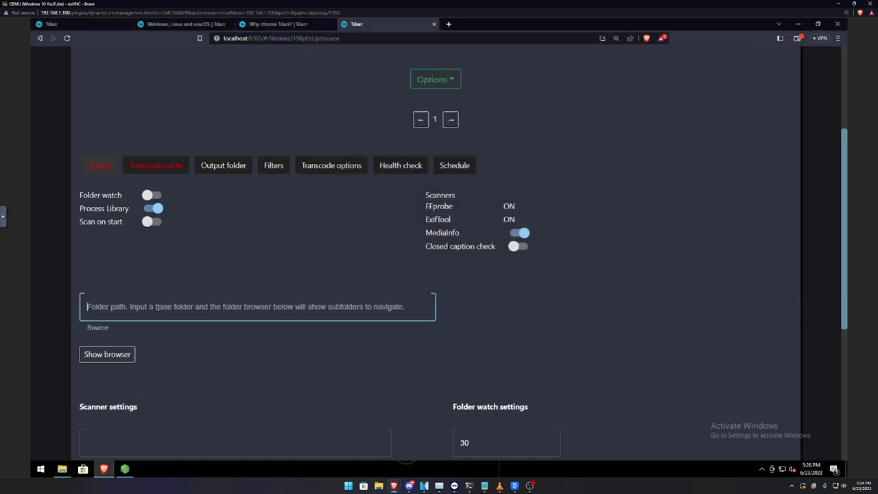
{"action": "key", "text": "ctrl+v"}
{"action": "left_click", "coordinate": [165, 358]}
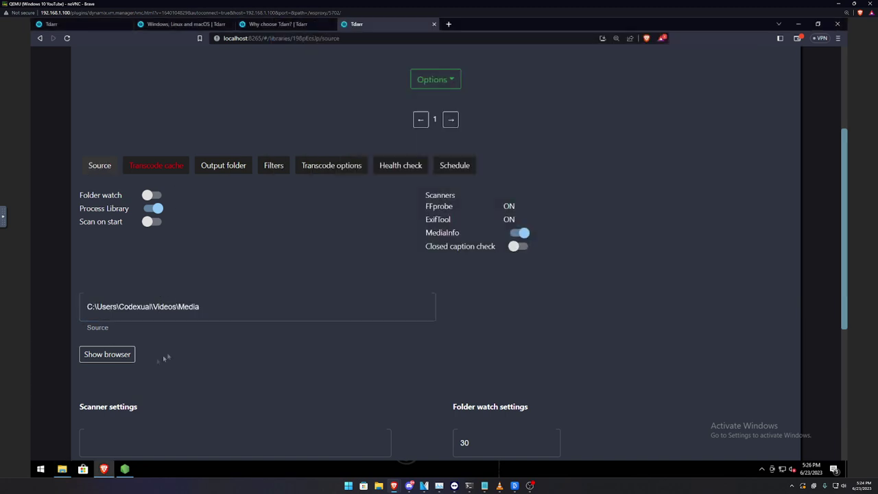
Show the source folder browser, enter the Movies subfolder and go back up to the Media folder.
{"action": "left_click", "coordinate": [128, 354]}
{"action": "scroll", "coordinate": [165, 322], "scroll_direction": "down", "scroll_amount": 1}
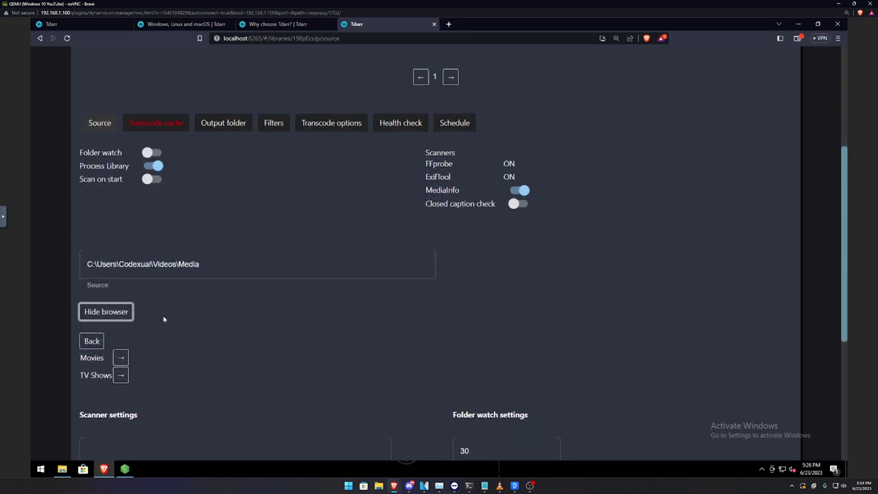
{"action": "scroll", "coordinate": [163, 319], "scroll_direction": "down", "scroll_amount": 1}
{"action": "left_click", "coordinate": [121, 314]}
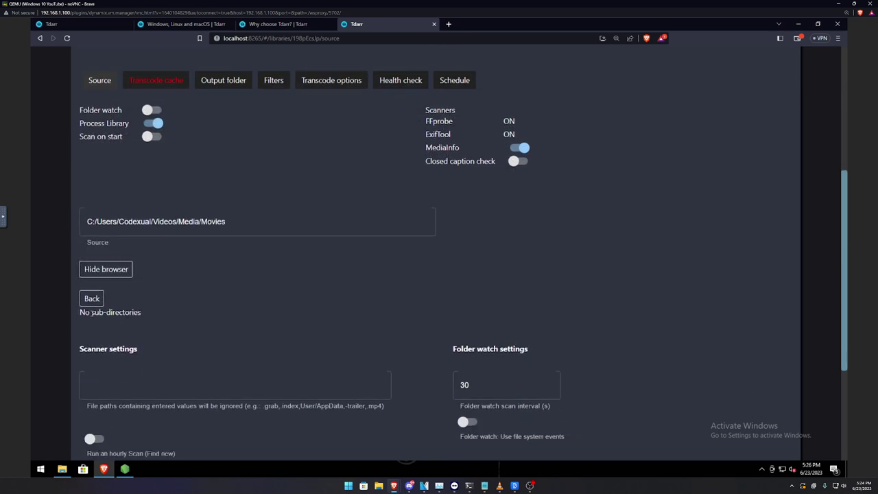
{"action": "left_click_drag", "start_coordinate": [91, 313], "coordinate": [154, 349]}
{"action": "left_click", "coordinate": [167, 332]}
{"action": "left_click_drag", "start_coordinate": [100, 313], "coordinate": [154, 317]}
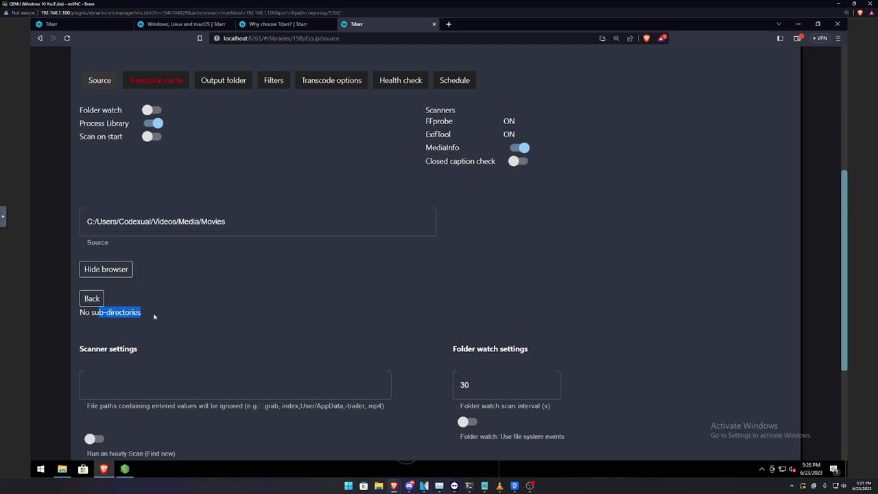
{"action": "left_click", "coordinate": [99, 301]}
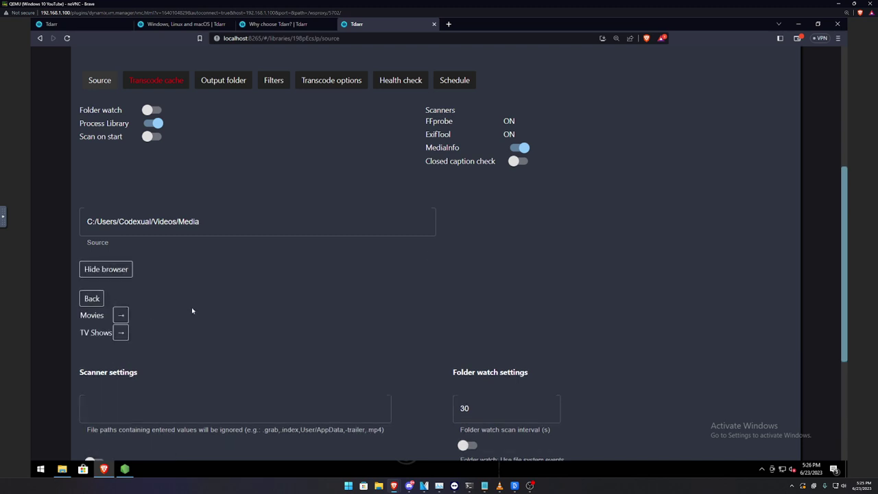
Turn on Folder watch and Scan on start for the Media library.
{"action": "scroll", "coordinate": [245, 163], "scroll_direction": "up", "scroll_amount": 2}
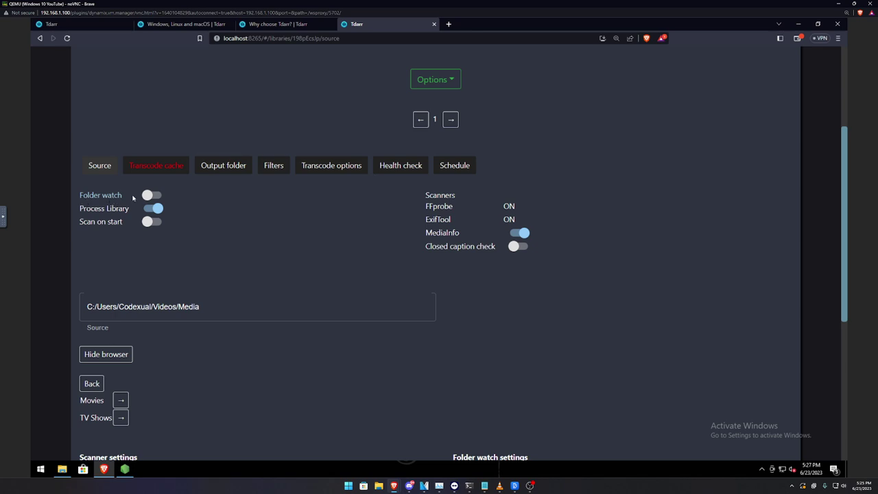
{"action": "left_click", "coordinate": [151, 195]}
{"action": "left_click", "coordinate": [153, 224]}
Open the library's transcode cache settings and locate the tdarr_temp folder inside Videos in File Explorer.
{"action": "left_click", "coordinate": [172, 175]}
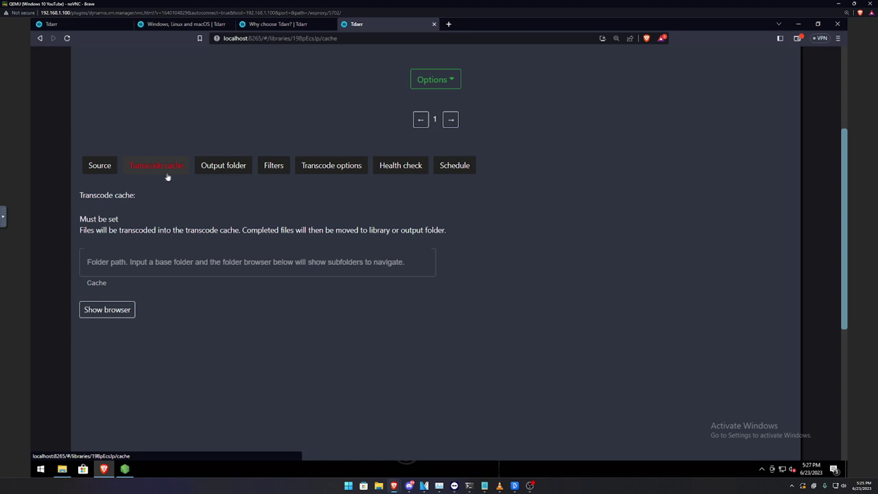
{"action": "left_click", "coordinate": [61, 470]}
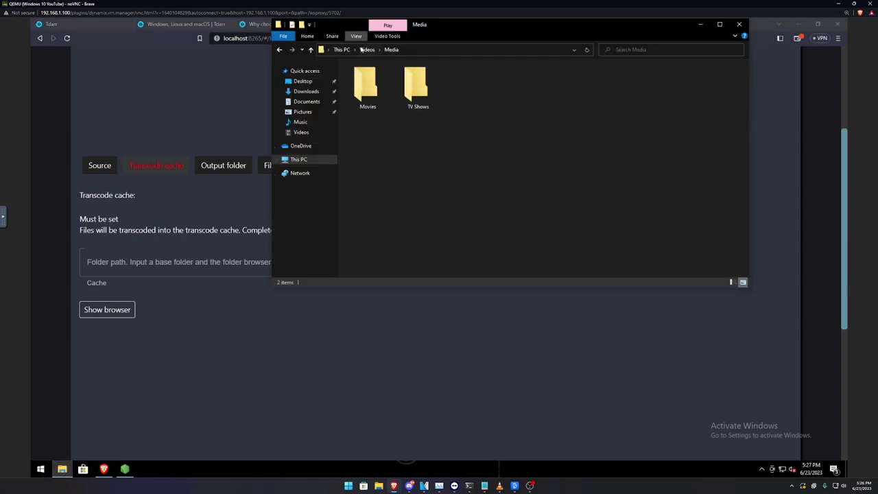
{"action": "left_click", "coordinate": [367, 50]}
{"action": "mouse_move", "coordinate": [415, 86]}
{"action": "left_mouse_down"}
{"action": "mouse_move", "coordinate": [358, 85]}
{"action": "mouse_move", "coordinate": [415, 88]}
{"action": "left_mouse_up"}
{"action": "double_click", "coordinate": [379, 93]}
{"action": "left_click", "coordinate": [369, 50]}
{"action": "left_click", "coordinate": [422, 96]}
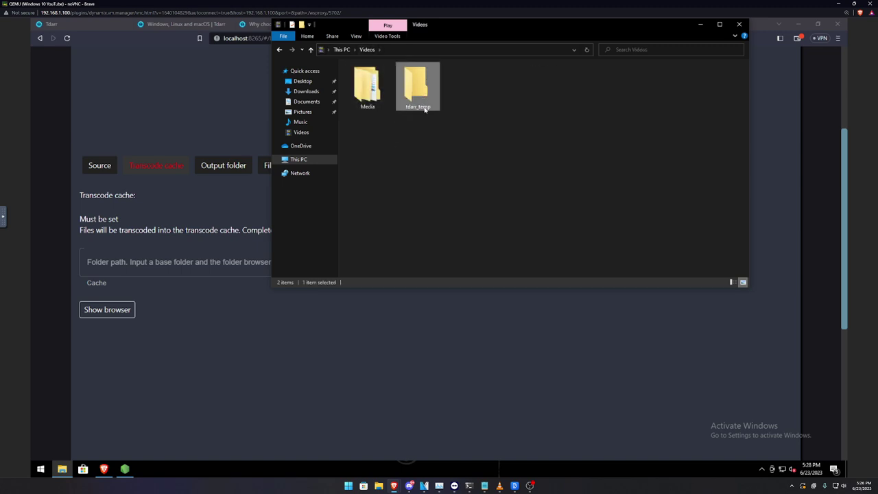
Set the transcode cache to the tdarr_temp folder in Videos, starting from the pasted Media path in the folder browser.
{"action": "left_click", "coordinate": [192, 247]}
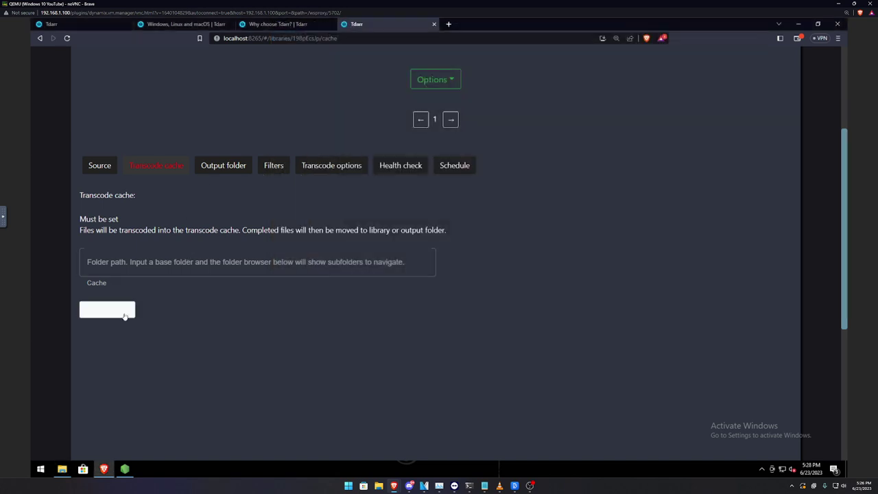
{"action": "left_click", "coordinate": [125, 316]}
{"action": "left_click", "coordinate": [132, 262]}
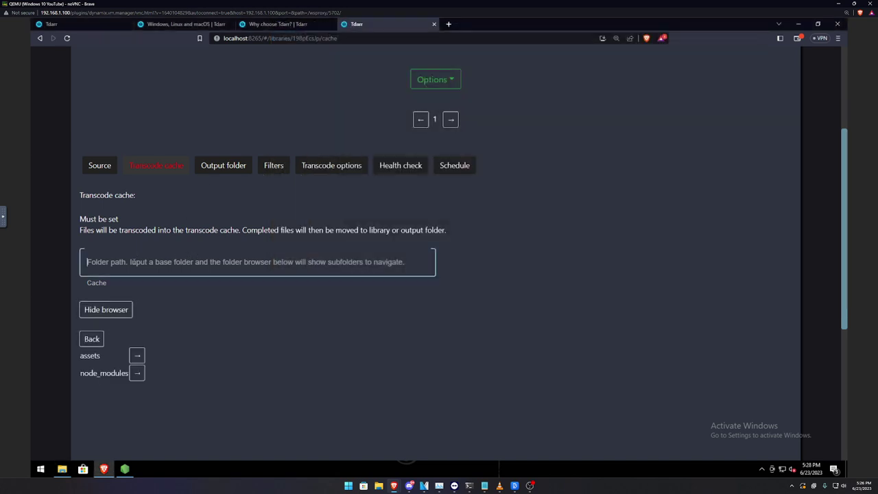
{"action": "key", "text": "ctrl+v"}
{"action": "left_click", "coordinate": [92, 340]}
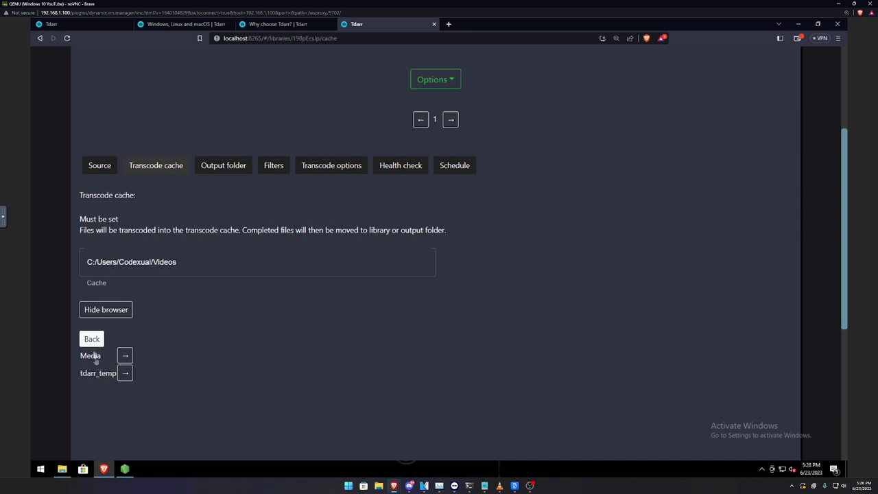
{"action": "double_click", "coordinate": [121, 375]}
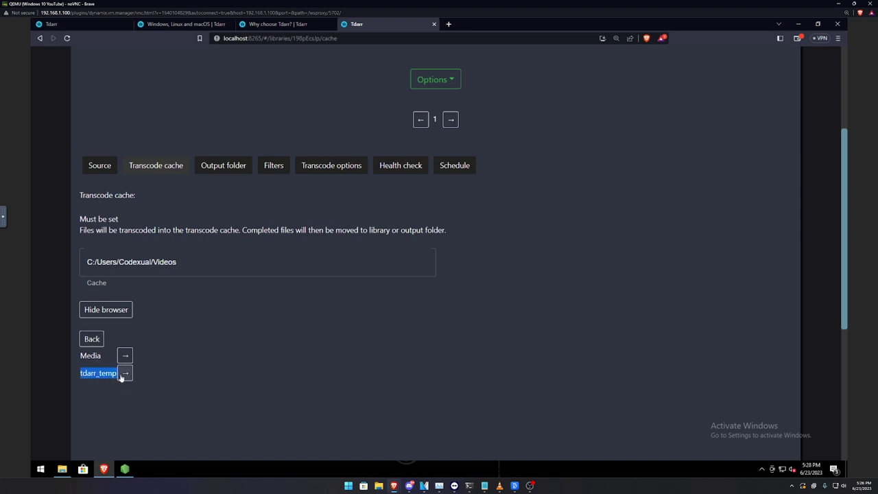
{"action": "left_click", "coordinate": [121, 376]}
{"action": "triple_click", "coordinate": [174, 351]}
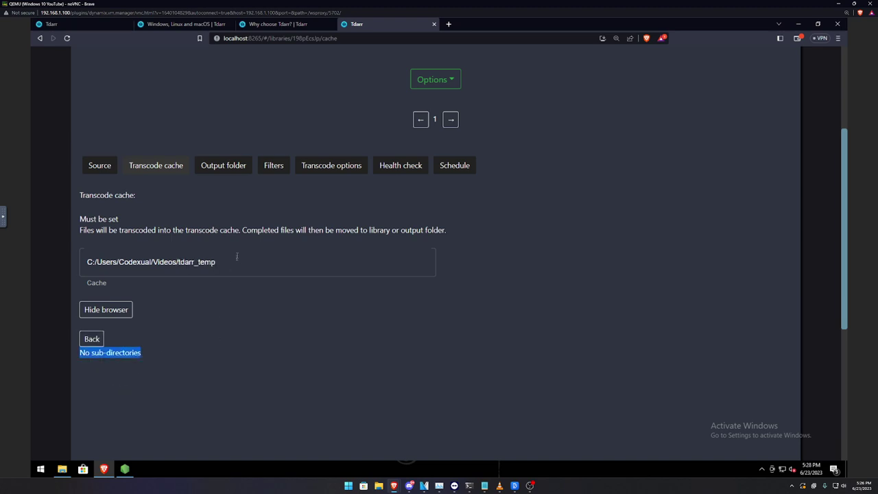
Look over the library's output folder options and the container types listed in its scan-level filters.
{"action": "left_click", "coordinate": [232, 172]}
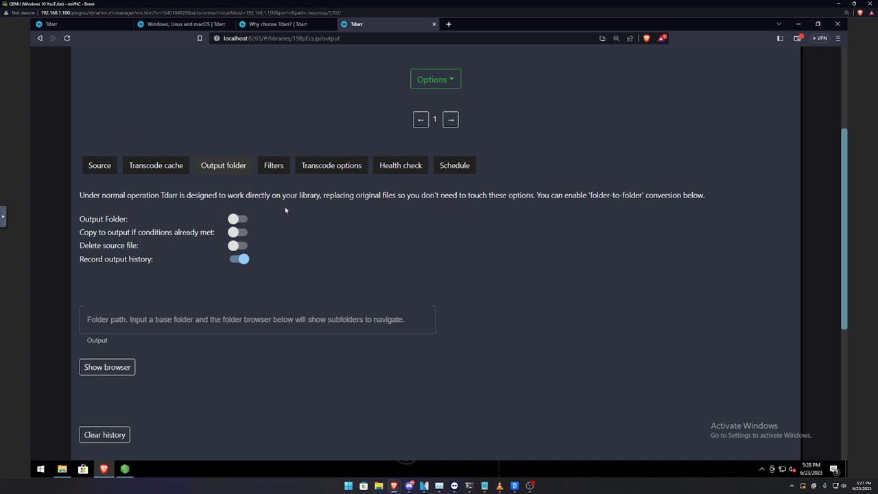
{"action": "left_click", "coordinate": [278, 169]}
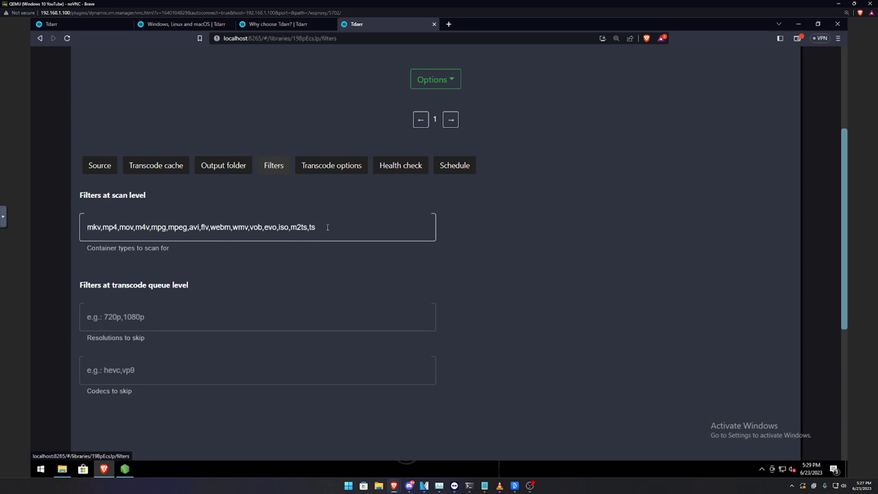
{"action": "left_click_drag", "start_coordinate": [327, 227], "coordinate": [84, 229]}
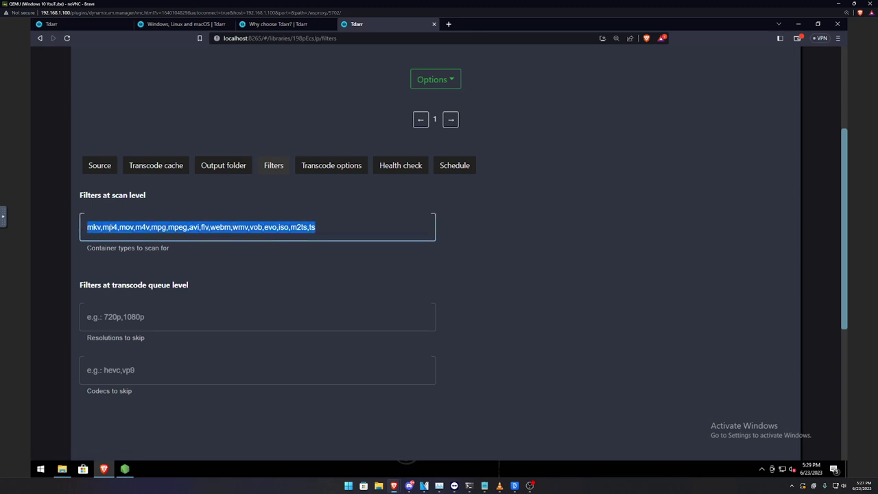
{"action": "left_click", "coordinate": [322, 227]}
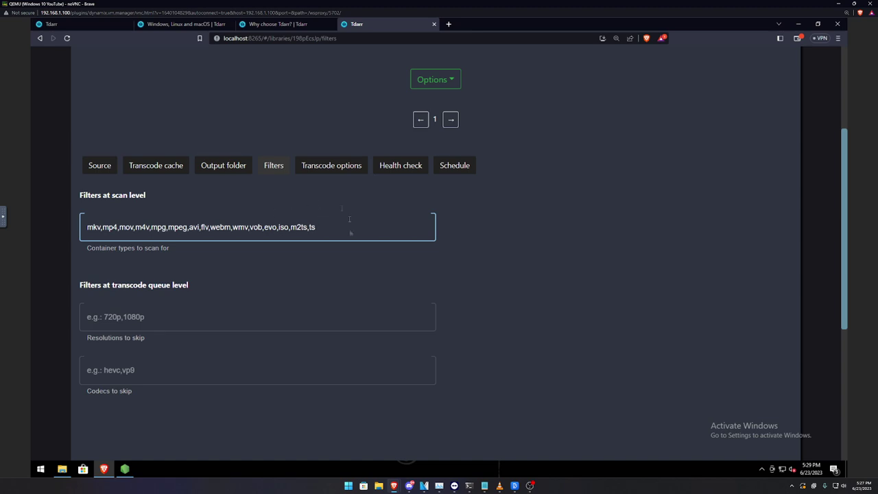
Read the explanation of the Media library's filters at scan level, including the container types to scan for.
{"action": "left_click_drag", "start_coordinate": [330, 240], "coordinate": [133, 230]}
{"action": "left_click", "coordinate": [112, 195]}
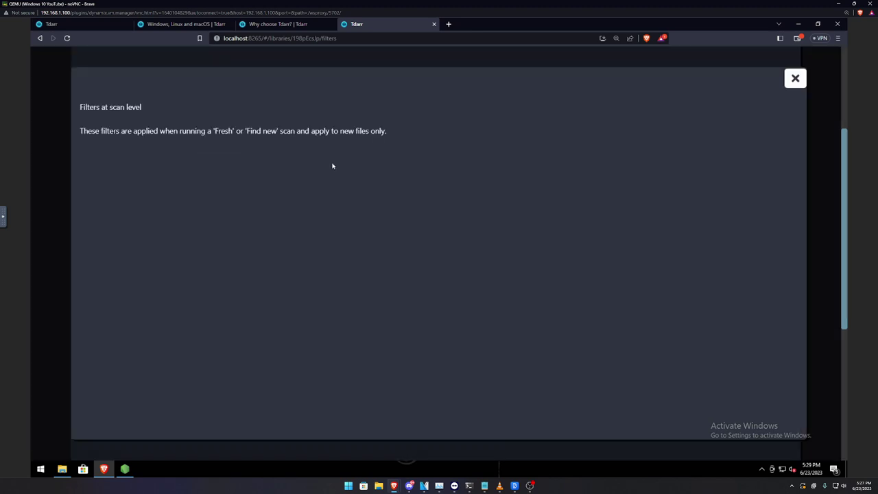
{"action": "left_click", "coordinate": [795, 78]}
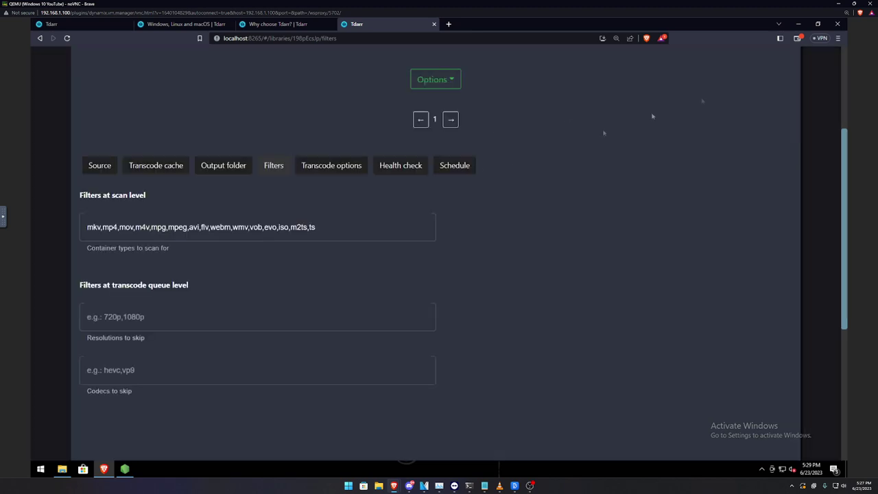
In the Media library's transcode plugin stack, move Migz-Transcode Using Nvidia GPU & FFMPEG ahead of the CPU version and enable it.
{"action": "left_click", "coordinate": [333, 174]}
{"action": "scroll", "coordinate": [360, 183], "scroll_direction": "down", "scroll_amount": 3}
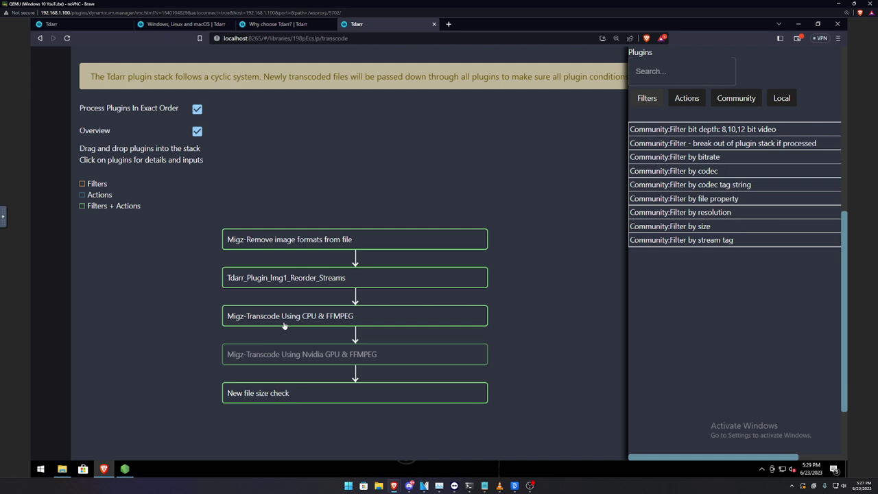
{"action": "left_click_drag", "start_coordinate": [265, 359], "coordinate": [261, 304]}
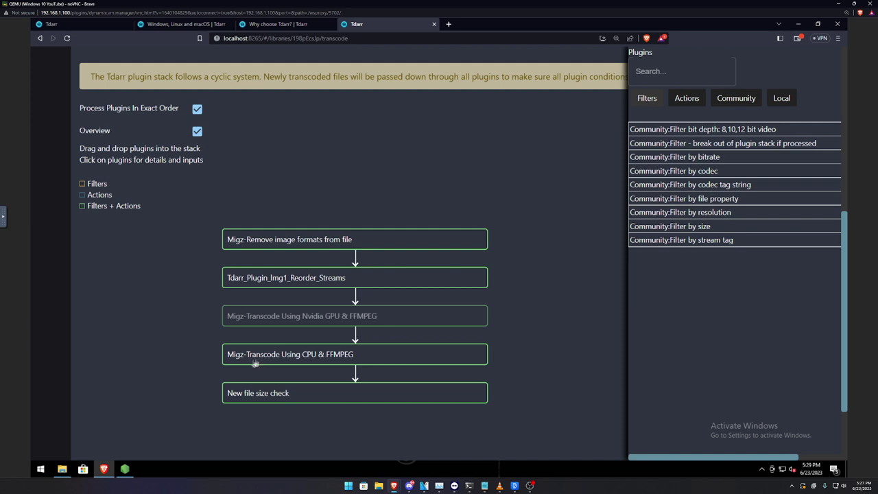
{"action": "left_click", "coordinate": [300, 320]}
{"action": "left_click", "coordinate": [142, 138]}
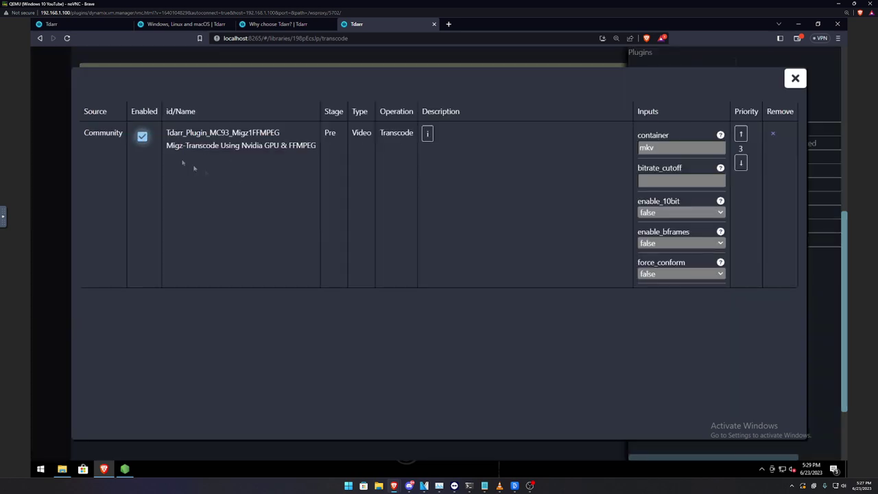
{"action": "left_click", "coordinate": [791, 84]}
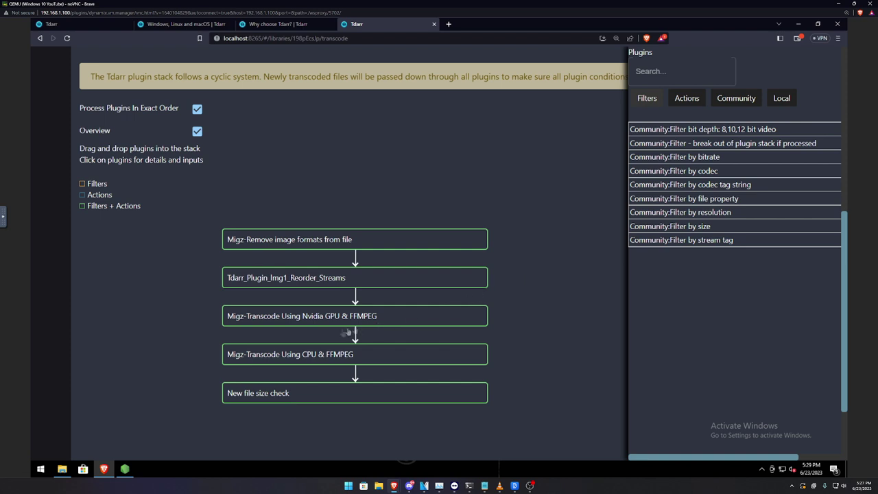
Disable the Migz-Transcode Using CPU & FFMPEG plugin in the Media library's stack.
{"action": "left_click", "coordinate": [301, 354]}
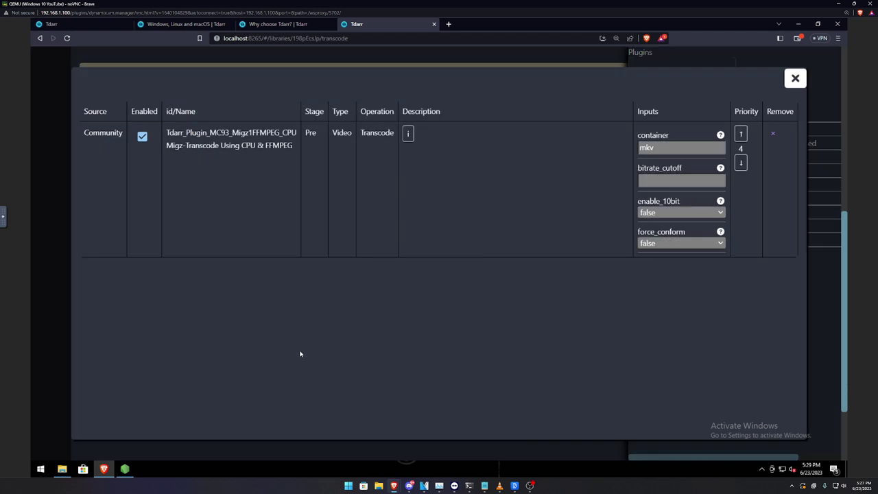
{"action": "left_click", "coordinate": [142, 136]}
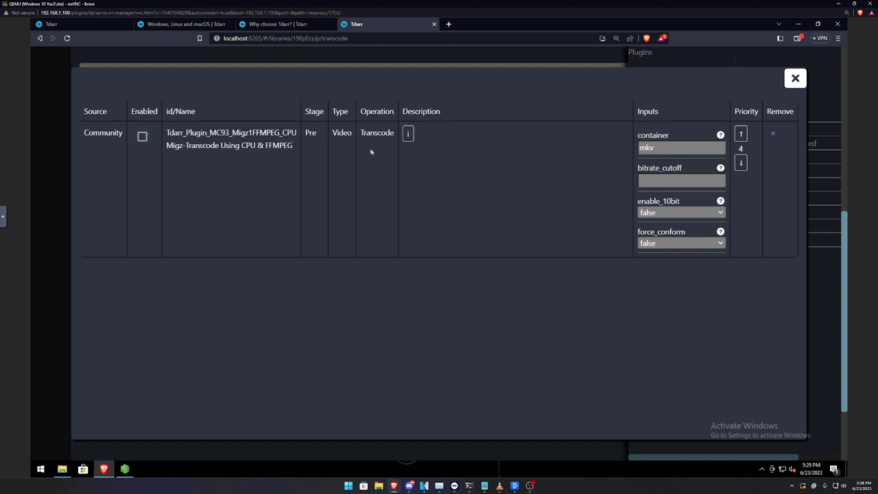
{"action": "left_click", "coordinate": [796, 79]}
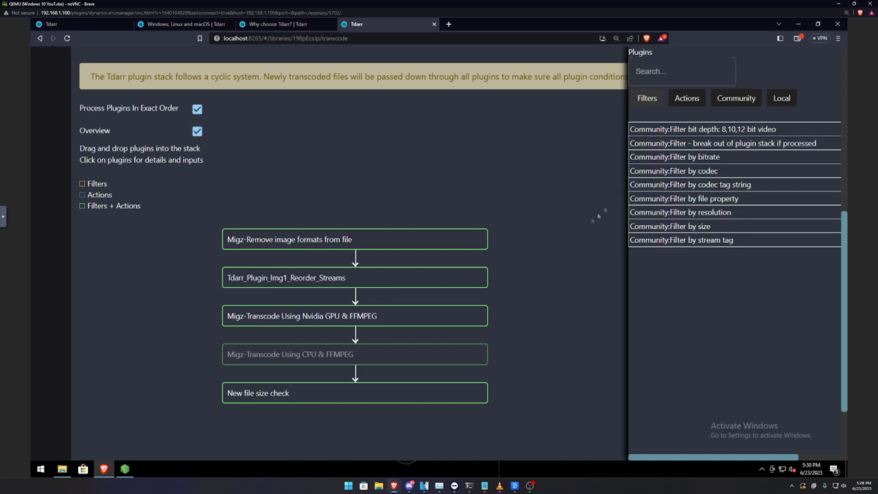
Browse the available transcode plugins in the Filters, Actions and Community categories.
{"action": "scroll", "coordinate": [598, 216], "scroll_direction": "up", "scroll_amount": 3}
{"action": "scroll", "coordinate": [604, 179], "scroll_direction": "down", "scroll_amount": 2}
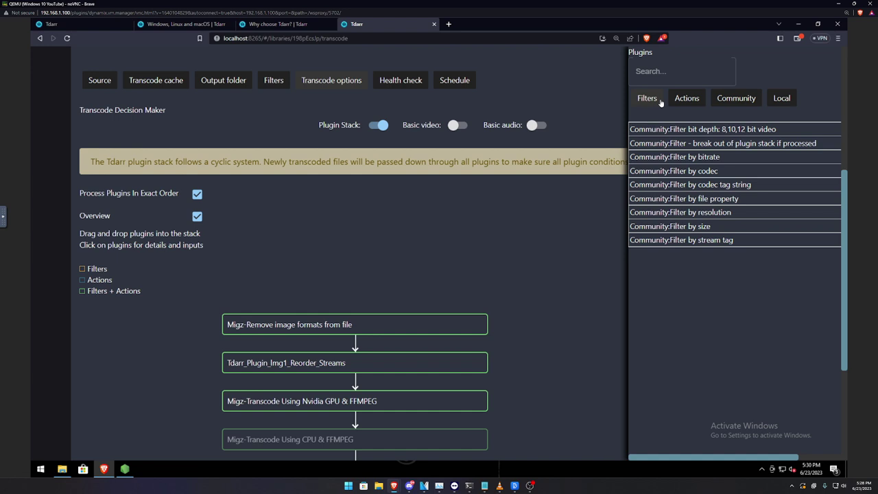
{"action": "left_click", "coordinate": [687, 100]}
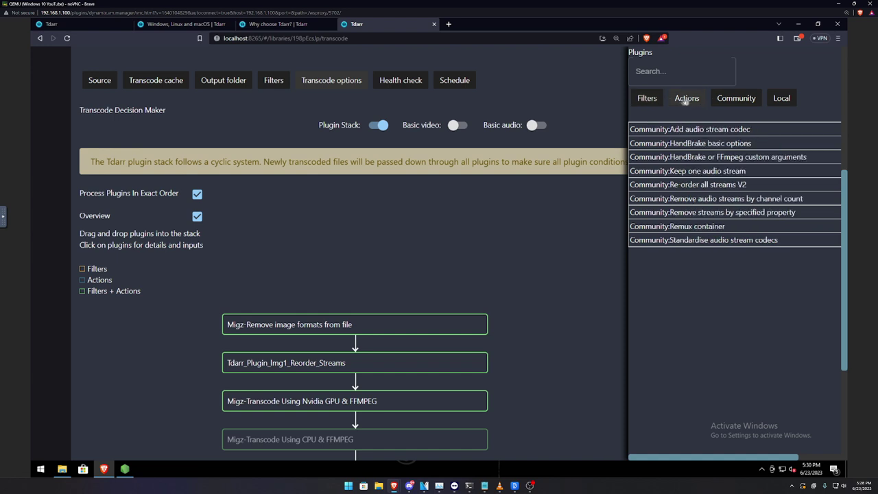
{"action": "left_click", "coordinate": [653, 101]}
{"action": "left_click", "coordinate": [687, 100]}
{"action": "left_click", "coordinate": [737, 100]}
Search the community plugins for "subs" and look through the matches and the current plugin stack.
{"action": "left_click", "coordinate": [685, 72]}
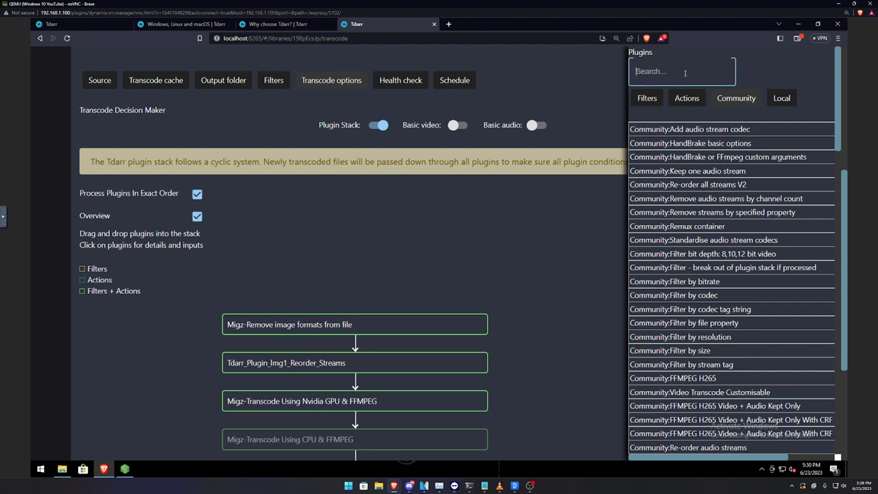
{"action": "type", "text": "subs"}
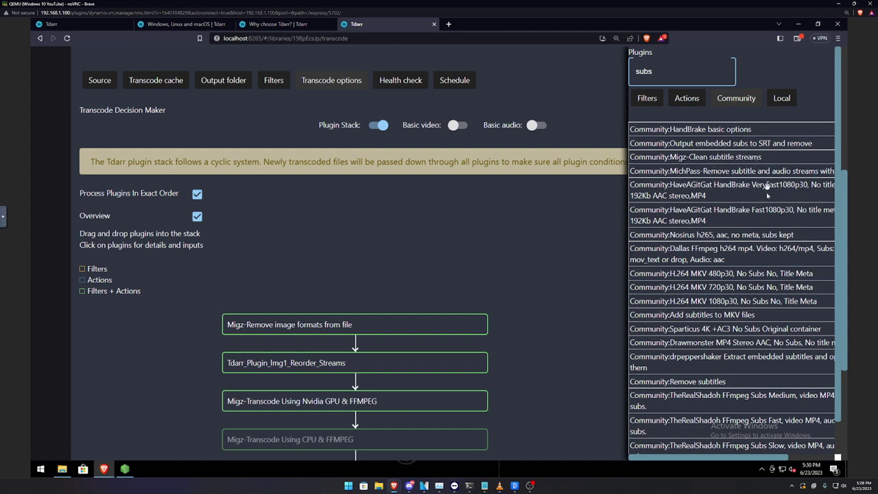
{"action": "scroll", "coordinate": [766, 192], "scroll_direction": "down", "scroll_amount": 1}
{"action": "scroll", "coordinate": [766, 192], "scroll_direction": "up", "scroll_amount": 1}
{"action": "key", "text": "ctrl+a"}
{"action": "scroll", "coordinate": [699, 206], "scroll_direction": "down", "scroll_amount": 4}
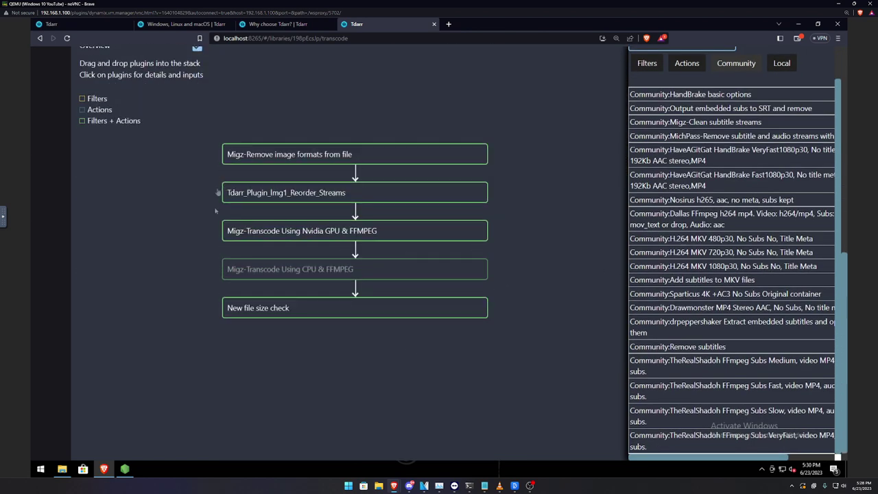
{"action": "scroll", "coordinate": [356, 169], "scroll_direction": "up", "scroll_amount": 6}
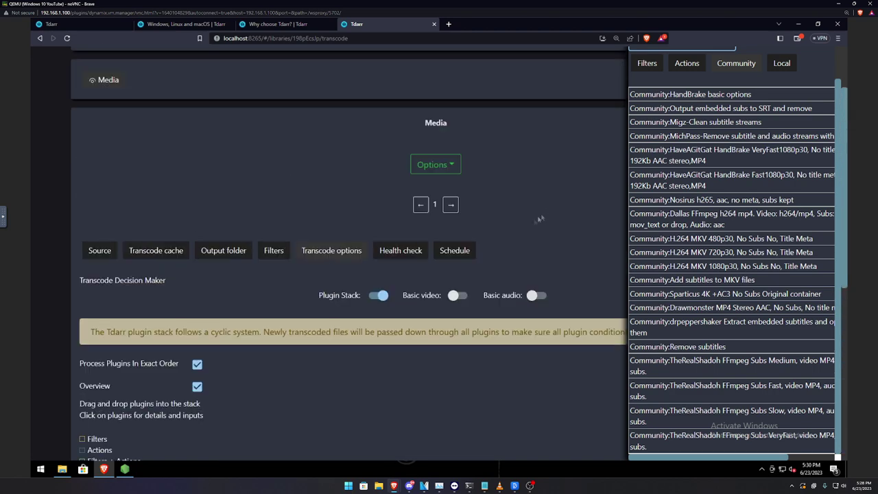
Review the Media library's health check types, reading the description of the Quick check.
{"action": "left_click", "coordinate": [398, 249]}
{"action": "scroll", "coordinate": [396, 242], "scroll_direction": "down", "scroll_amount": 1}
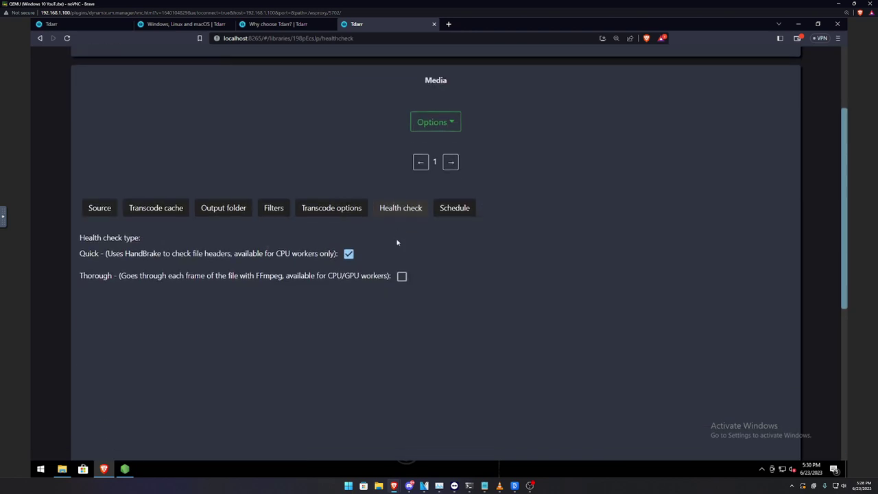
{"action": "mouse_move", "coordinate": [80, 255]}
{"action": "left_mouse_down"}
{"action": "mouse_move", "coordinate": [341, 255]}
{"action": "mouse_move", "coordinate": [332, 254]}
{"action": "left_mouse_up"}
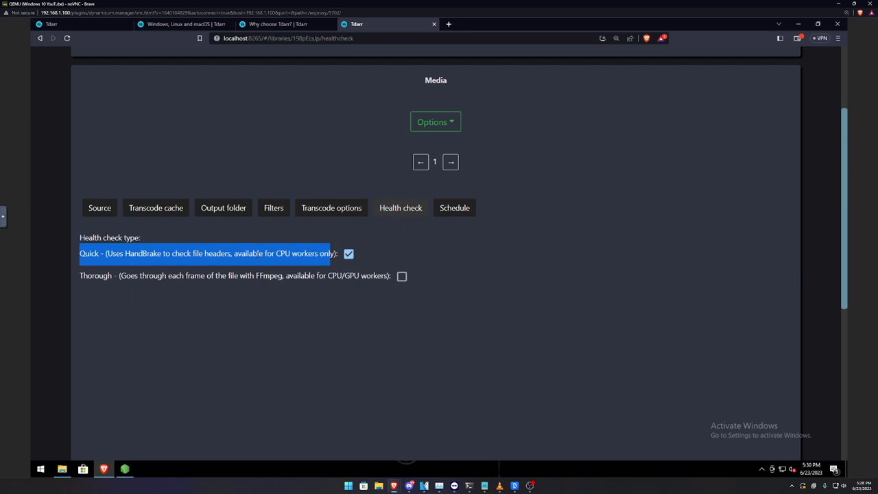
{"action": "left_click", "coordinate": [258, 254]}
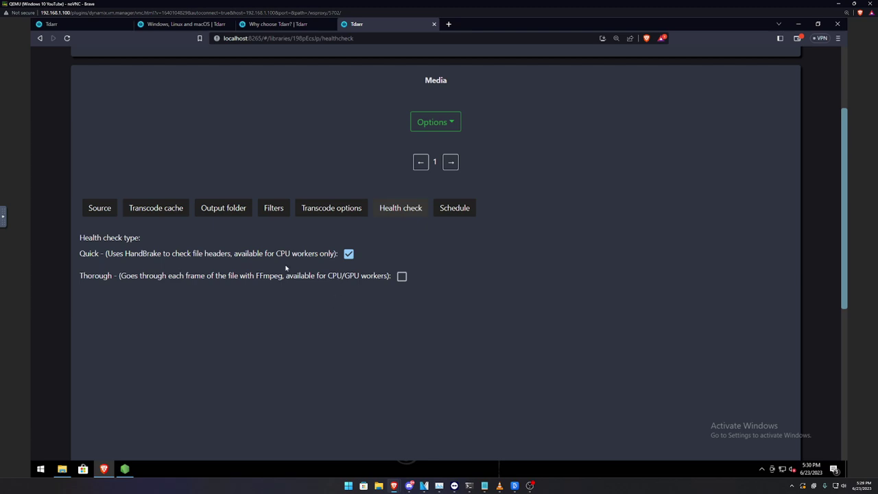
Examine the Media library's weekly processing schedule by day and hour.
{"action": "left_click", "coordinate": [446, 209]}
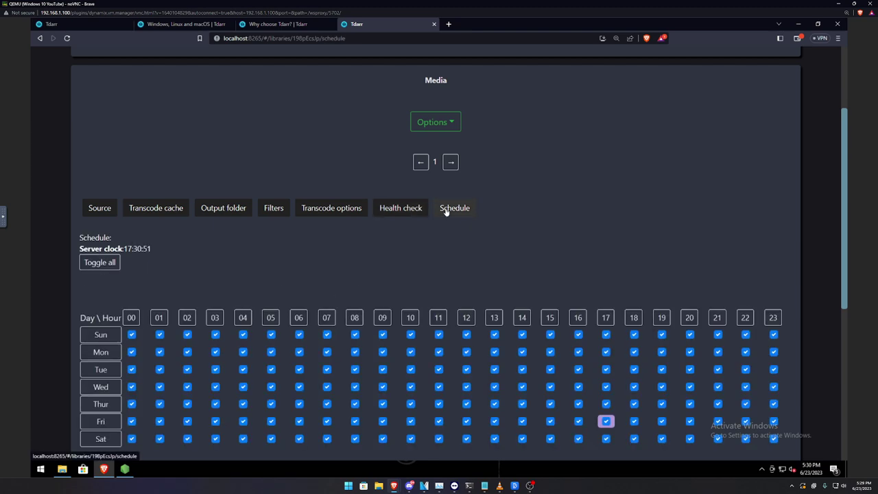
{"action": "scroll", "coordinate": [360, 249], "scroll_direction": "down", "scroll_amount": 3}
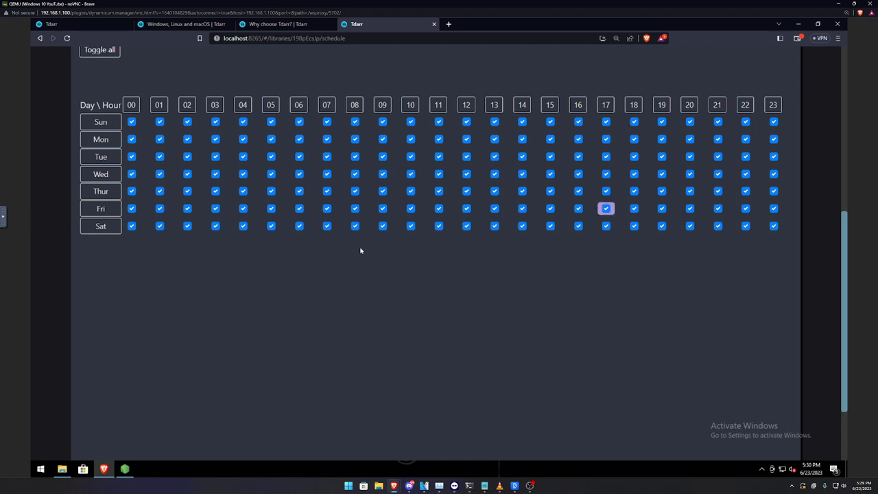
{"action": "scroll", "coordinate": [359, 255], "scroll_direction": "up", "scroll_amount": 2}
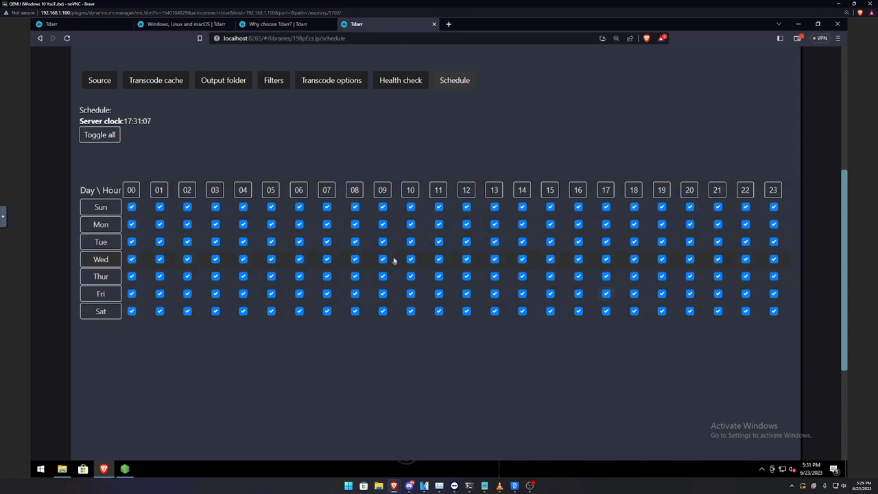
{"action": "scroll", "coordinate": [391, 258], "scroll_direction": "up", "scroll_amount": 4}
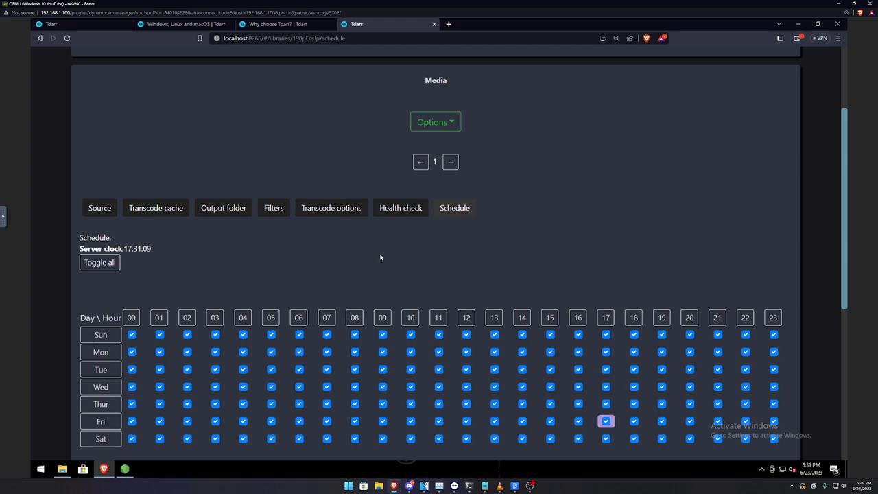
{"action": "scroll", "coordinate": [392, 252], "scroll_direction": "down", "scroll_amount": 3}
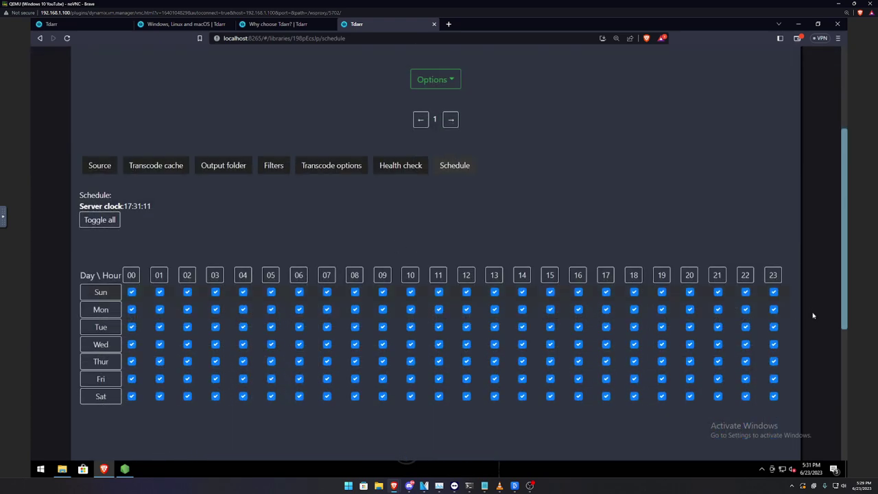
{"action": "scroll", "coordinate": [484, 224], "scroll_direction": "up", "scroll_amount": 3}
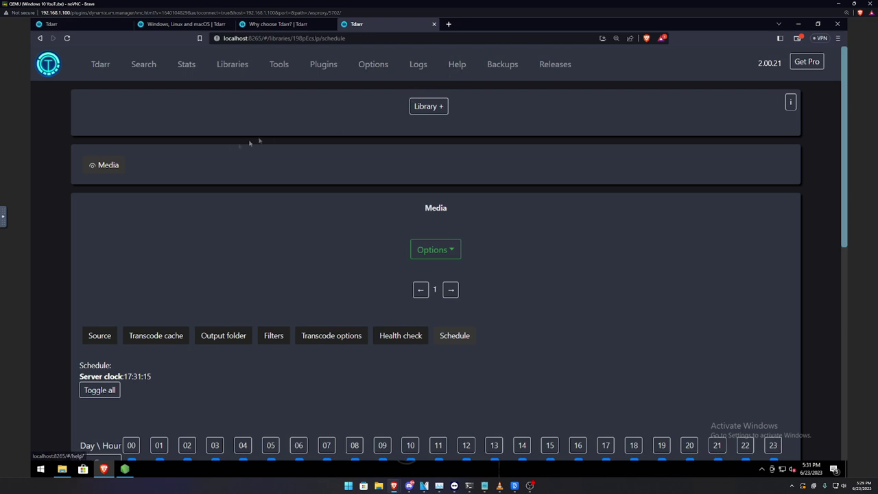
{"action": "scroll", "coordinate": [535, 250], "scroll_direction": "down", "scroll_amount": 2}
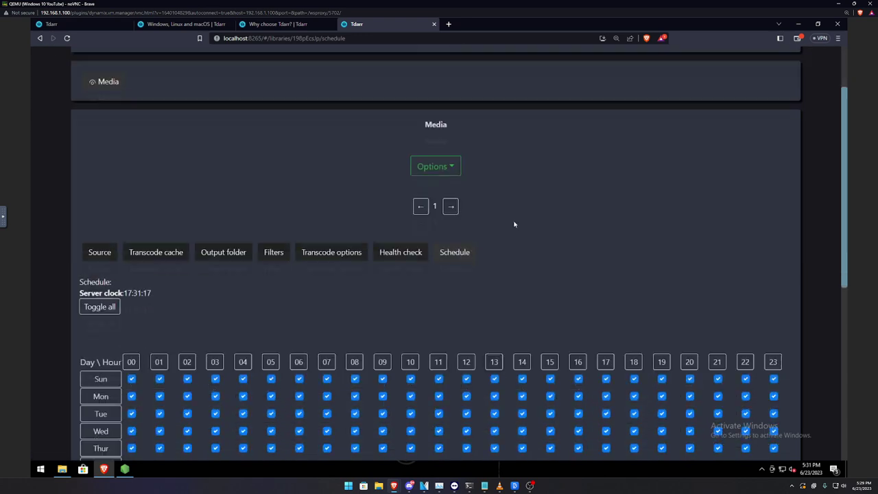
Add a second library and view its default transcode plugin stack.
{"action": "scroll", "coordinate": [481, 192], "scroll_direction": "up", "scroll_amount": 2}
{"action": "left_click", "coordinate": [429, 106]}
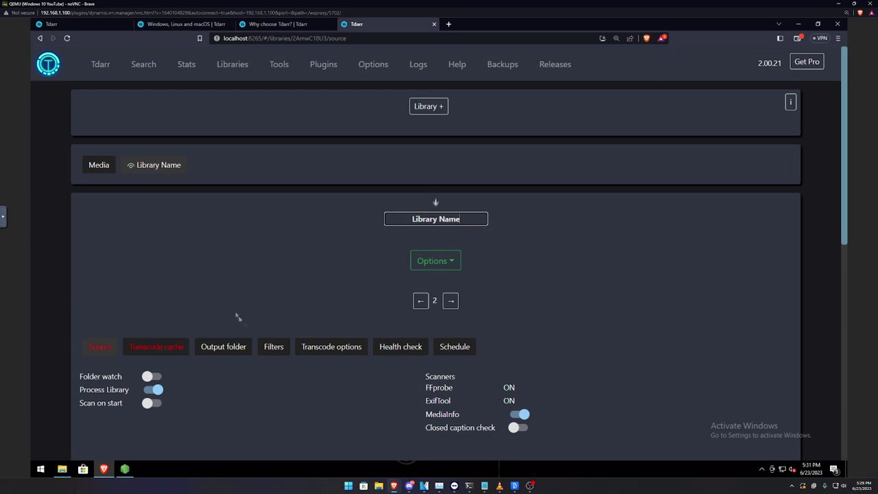
{"action": "left_click", "coordinate": [319, 348]}
{"action": "scroll", "coordinate": [344, 273], "scroll_direction": "down", "scroll_amount": 5}
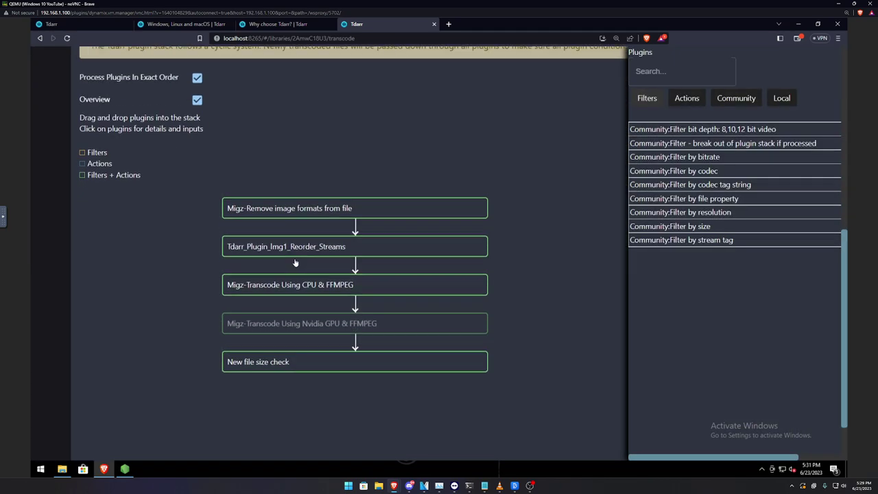
{"action": "scroll", "coordinate": [253, 240], "scroll_direction": "up", "scroll_amount": 5}
Delete the newly added second library named Library Name.
{"action": "right_click", "coordinate": [143, 171]}
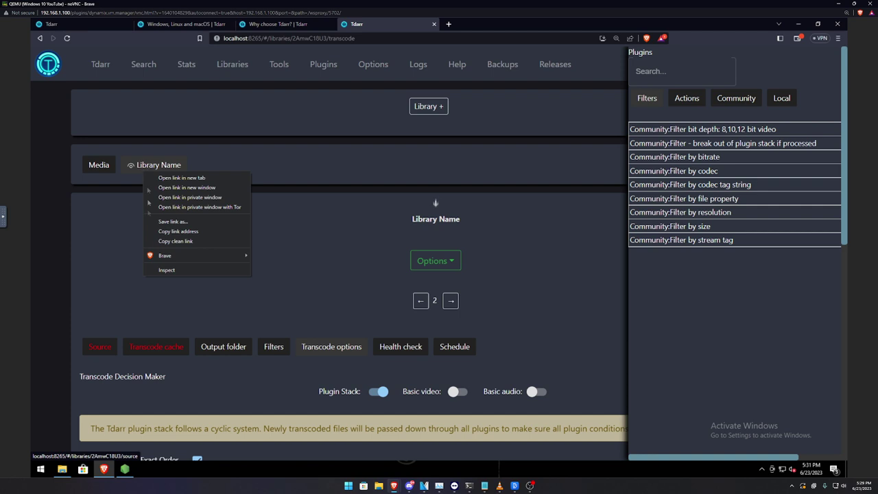
{"action": "left_click", "coordinate": [436, 261]}
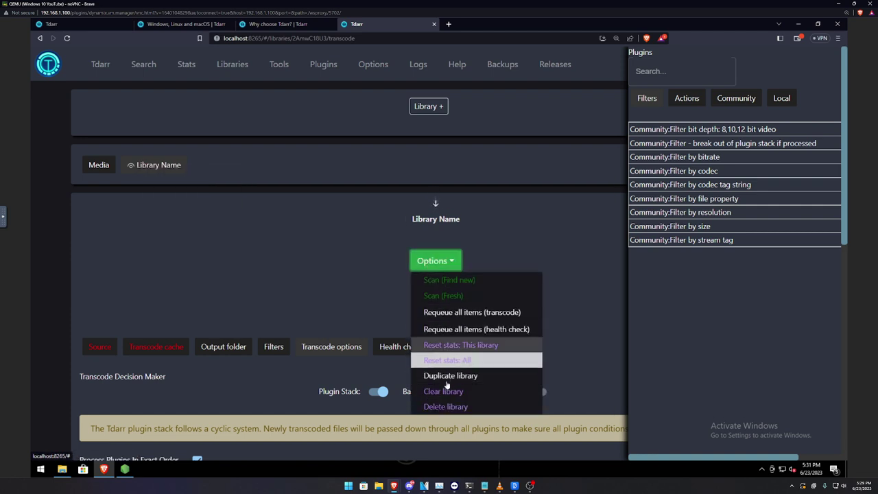
{"action": "left_click", "coordinate": [445, 406]}
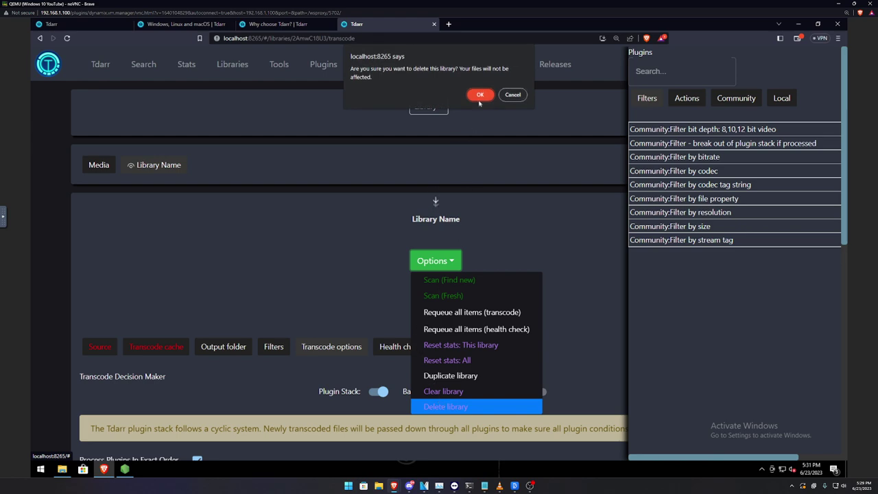
{"action": "left_click", "coordinate": [479, 94]}
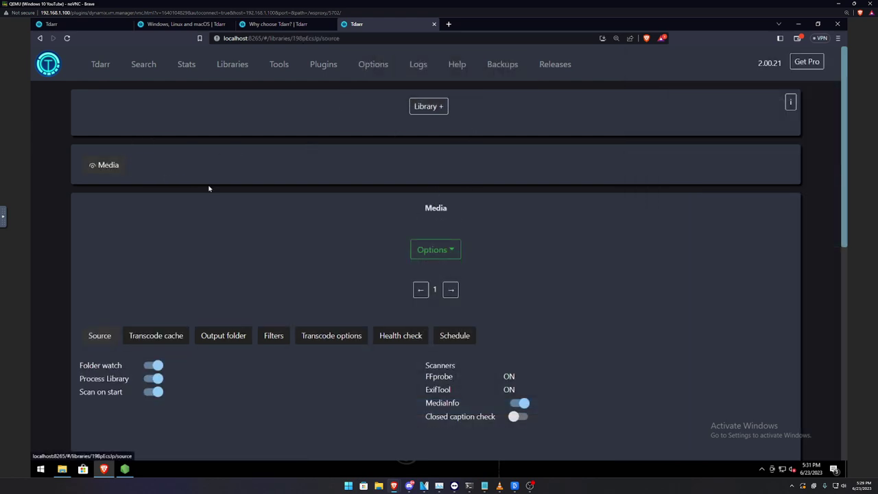
Review the scan, requeue and reset options available for the Media library.
{"action": "scroll", "coordinate": [210, 188], "scroll_direction": "down", "scroll_amount": 2}
{"action": "scroll", "coordinate": [209, 188], "scroll_direction": "up", "scroll_amount": 2}
{"action": "left_click", "coordinate": [441, 253]}
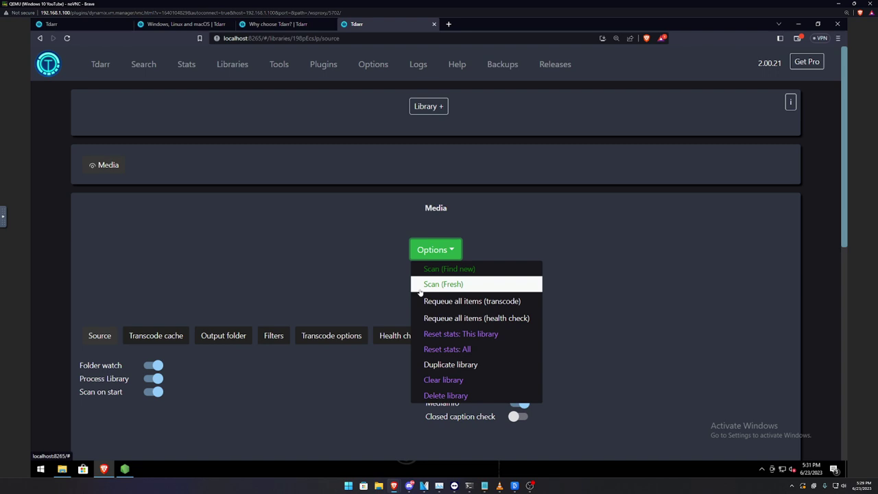
{"action": "left_click", "coordinate": [644, 271]}
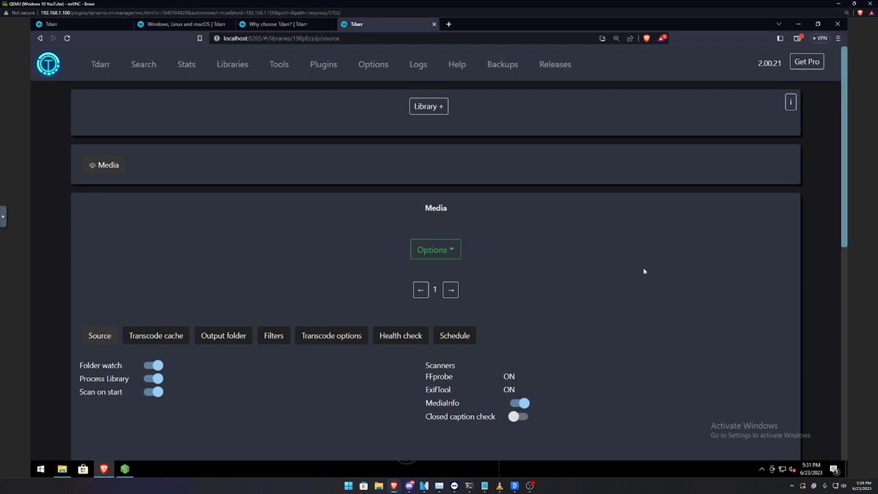
{"action": "left_click", "coordinate": [451, 253]}
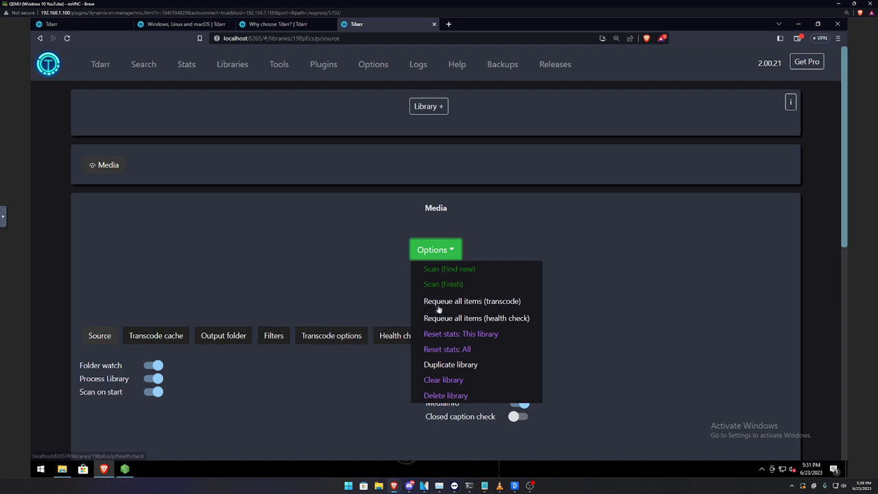
{"action": "left_click", "coordinate": [483, 226]}
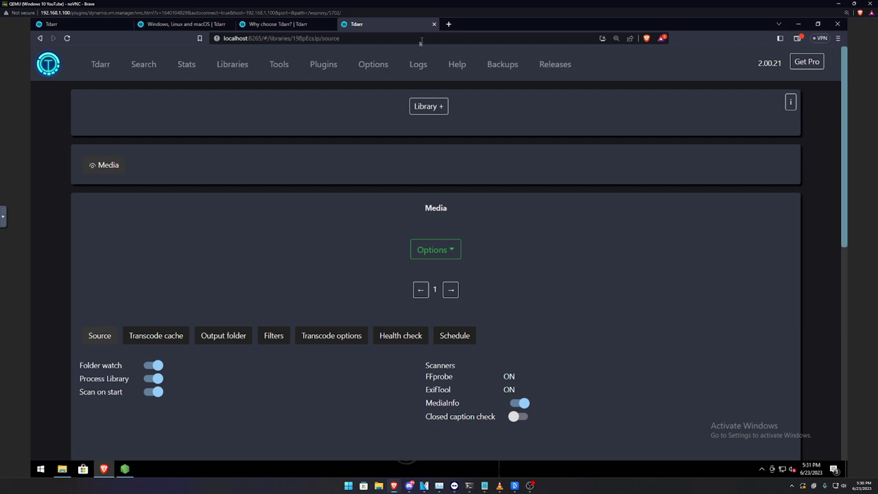
Uncover the Tdarr server console behind the browser and examine its startup and library scan log.
{"action": "left_click_drag", "start_coordinate": [482, 24], "coordinate": [537, 142]}
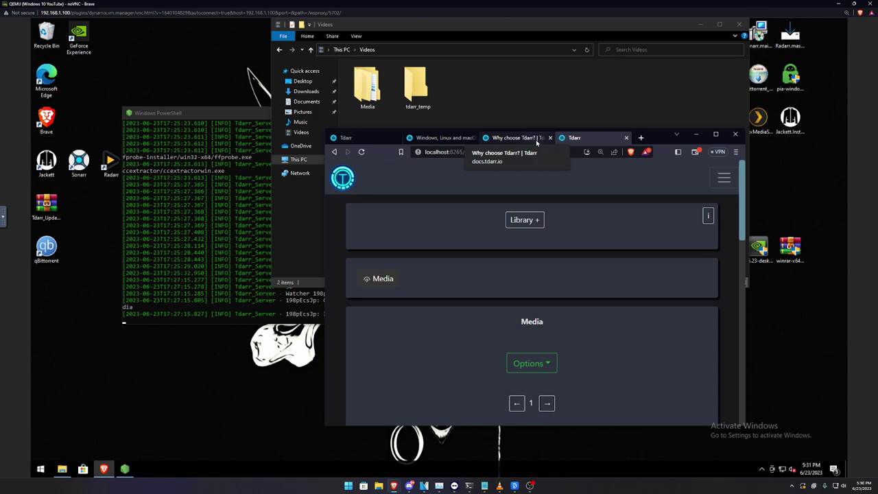
{"action": "left_click_drag", "start_coordinate": [166, 114], "coordinate": [143, 212]}
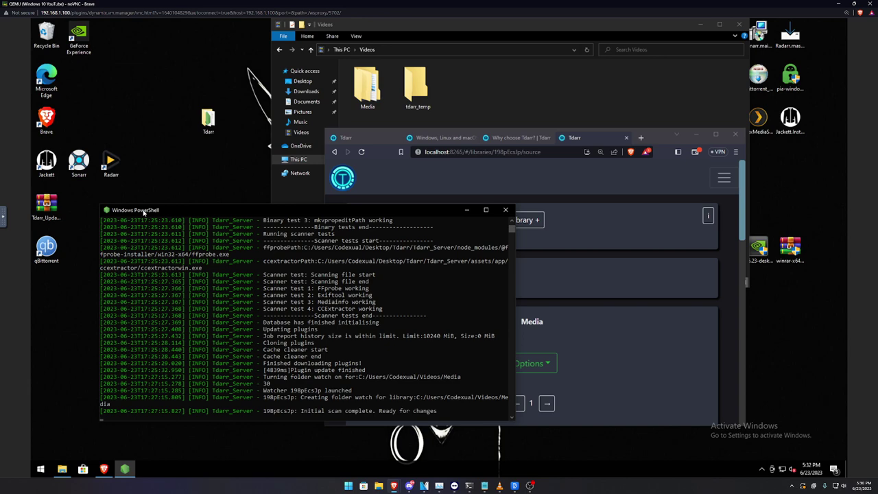
{"action": "mouse_move", "coordinate": [144, 213]}
{"action": "left_mouse_down"}
{"action": "mouse_move", "coordinate": [139, 244]}
{"action": "mouse_move", "coordinate": [135, 215]}
{"action": "left_mouse_up"}
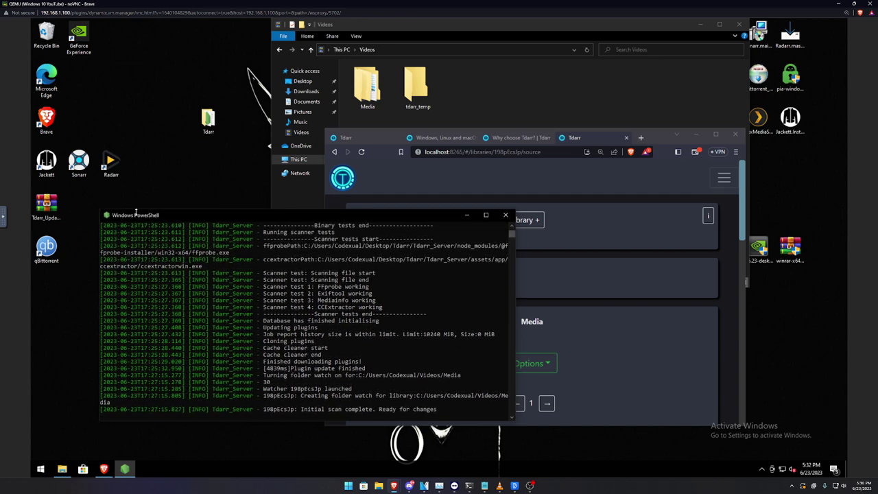
{"action": "left_click", "coordinate": [184, 175]}
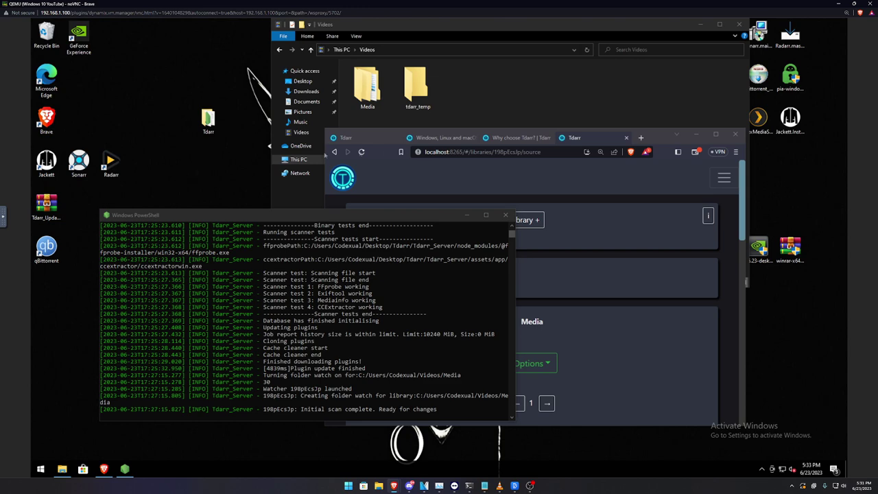
Launch the Tdarr_Node application from the Tdarr_Node folder inside the desktop's Tdarr folder, and move its console clear of the folder window.
{"action": "left_click", "coordinate": [482, 89]}
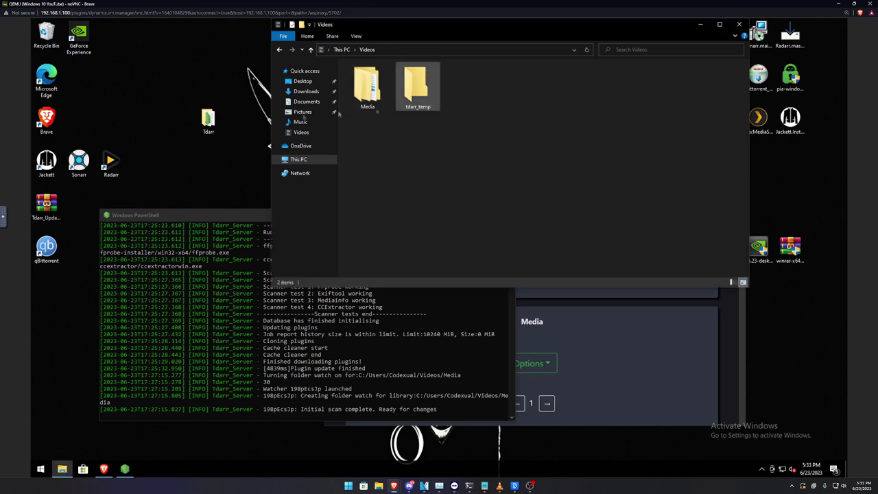
{"action": "left_click", "coordinate": [207, 120]}
{"action": "double_click", "coordinate": [208, 120]}
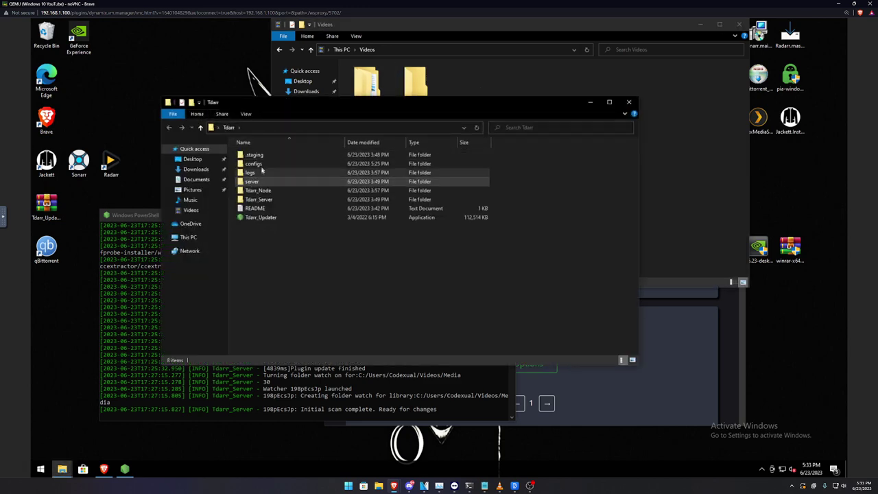
{"action": "double_click", "coordinate": [259, 191]}
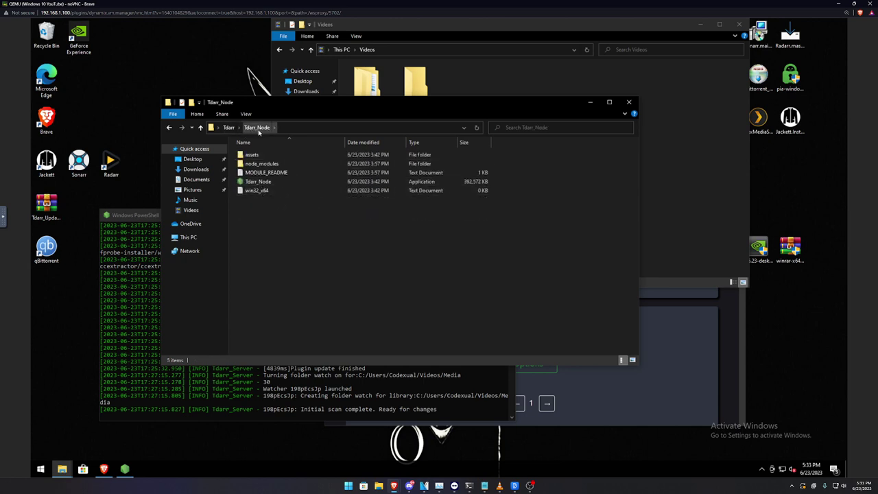
{"action": "left_click", "coordinate": [256, 182]}
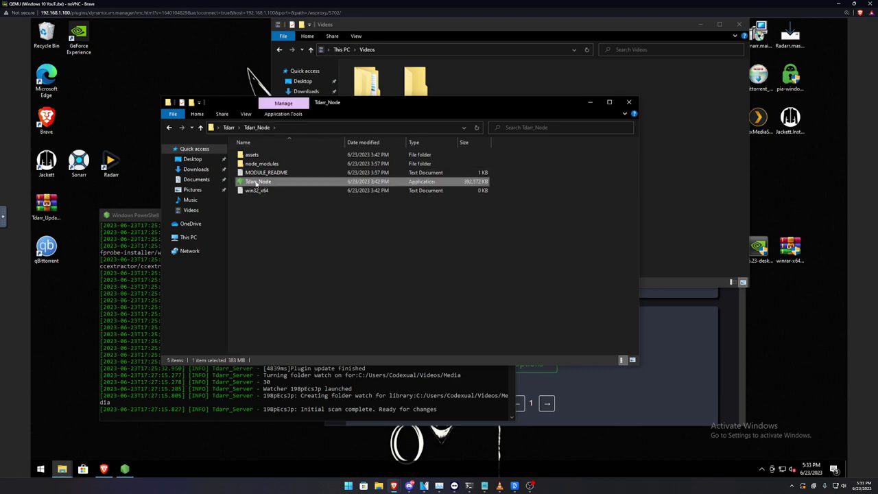
{"action": "double_click", "coordinate": [257, 183]}
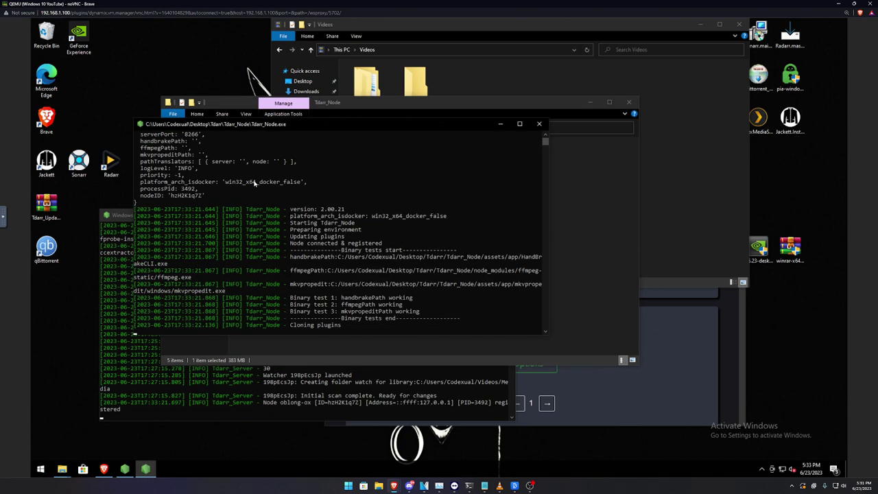
{"action": "left_click_drag", "start_coordinate": [279, 129], "coordinate": [201, 235]}
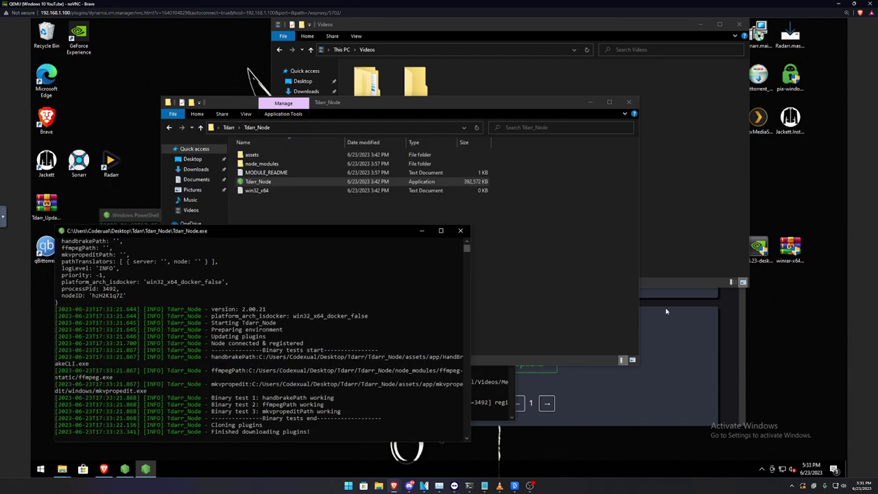
Go back to the Tdarr folder and open its configs folder to view the configuration files.
{"action": "left_click", "coordinate": [522, 236]}
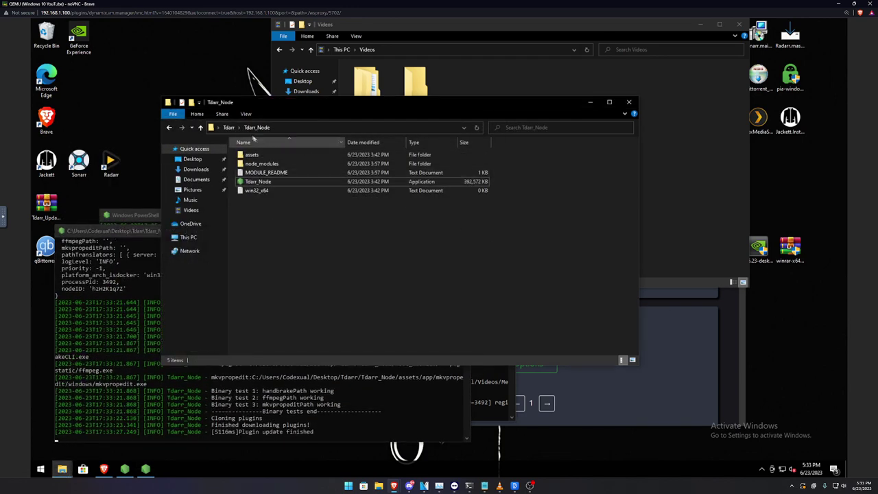
{"action": "left_click", "coordinate": [228, 127]}
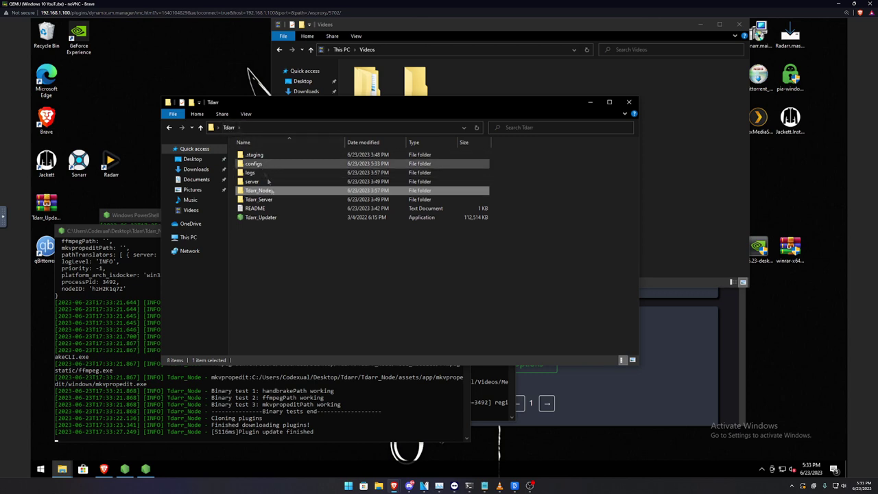
{"action": "double_click", "coordinate": [254, 164]}
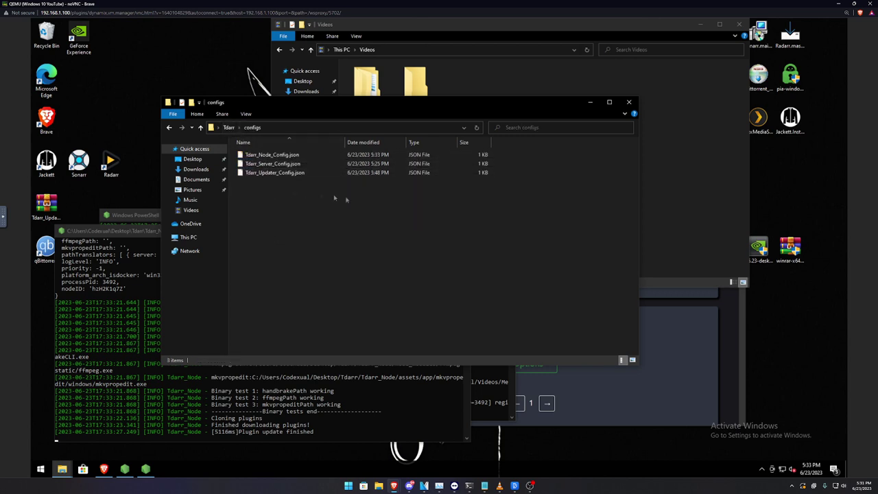
{"action": "left_click_drag", "start_coordinate": [363, 198], "coordinate": [240, 145]}
{"action": "left_click", "coordinate": [251, 334]}
Start Notepad and open Tdarr_Node_Config.json from the configs folder in it.
{"action": "left_click", "coordinate": [41, 469]}
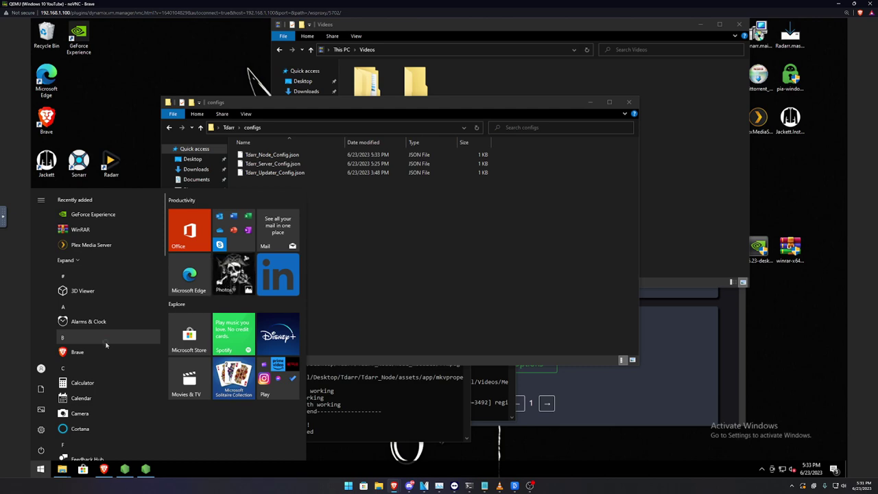
{"action": "type", "text": "note"}
{"action": "key", "text": "Return"}
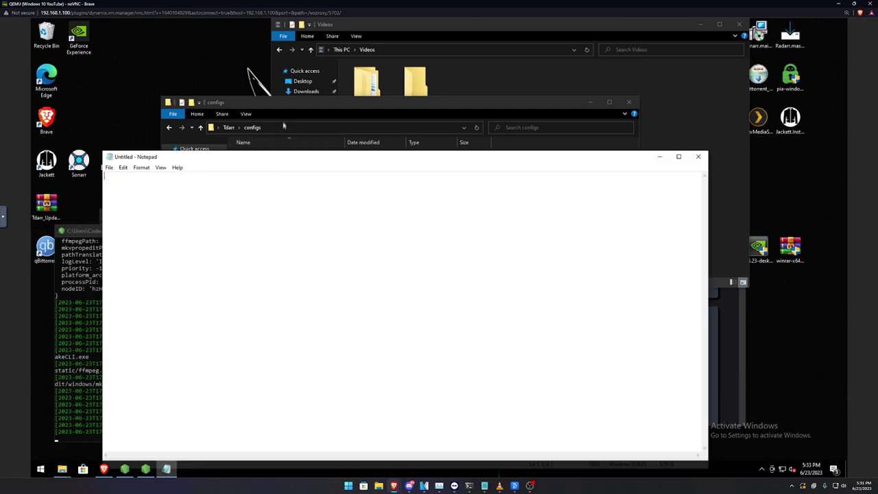
{"action": "left_click_drag", "start_coordinate": [302, 109], "coordinate": [448, 110]}
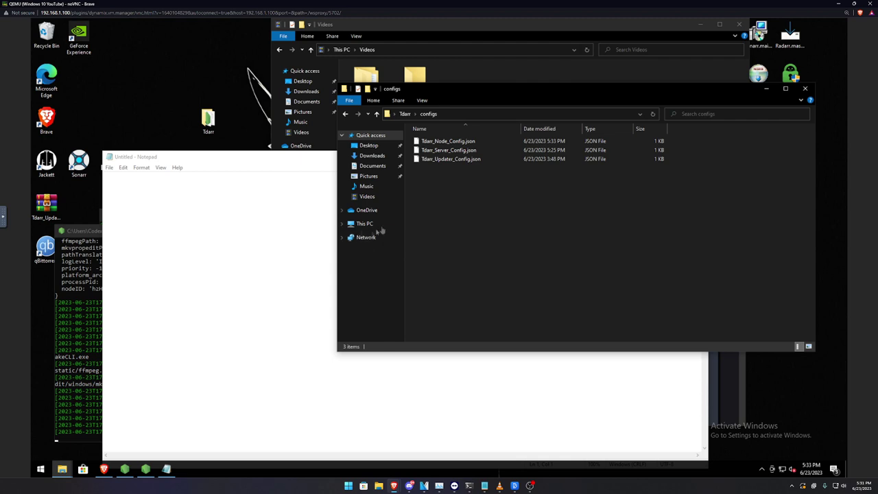
{"action": "left_click_drag", "start_coordinate": [449, 141], "coordinate": [244, 232]}
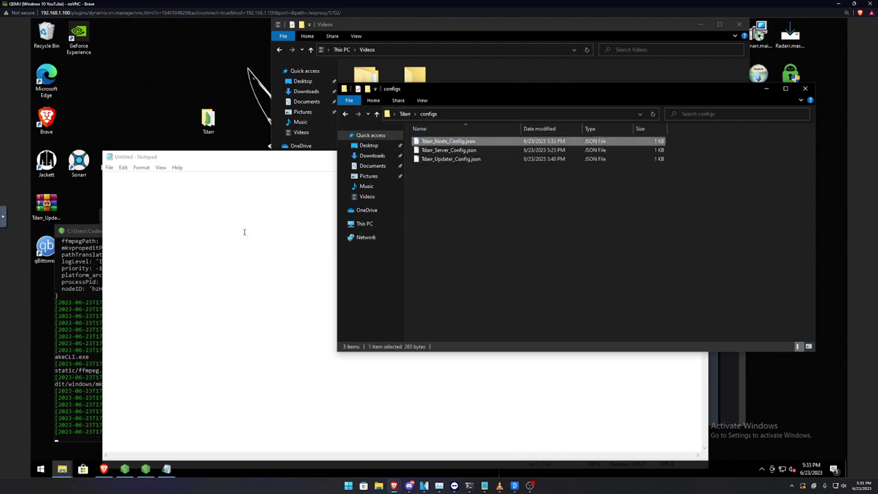
{"action": "left_click", "coordinate": [164, 184]}
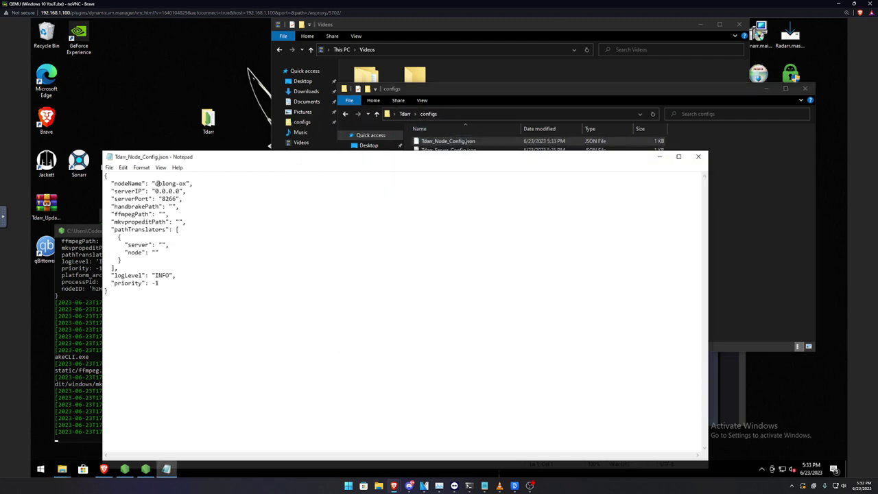
Examine the node name, server IP and pathTranslators entries in the node configuration file, and minimize Notepad.
{"action": "left_click_drag", "start_coordinate": [155, 184], "coordinate": [187, 183]}
{"action": "left_click_drag", "start_coordinate": [155, 184], "coordinate": [180, 191]}
{"action": "left_click", "coordinate": [121, 260]}
{"action": "left_click_drag", "start_coordinate": [155, 258], "coordinate": [112, 229]}
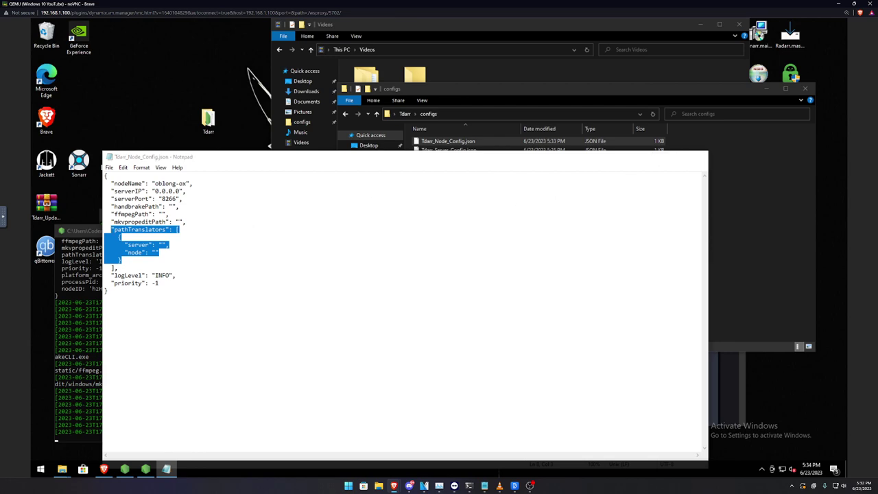
{"action": "left_click", "coordinate": [660, 156]}
Switch back to the maximized browser and view the oblong-ox node's details and address on the Tdarr dashboard.
{"action": "left_click_drag", "start_coordinate": [271, 232], "coordinate": [279, 143]}
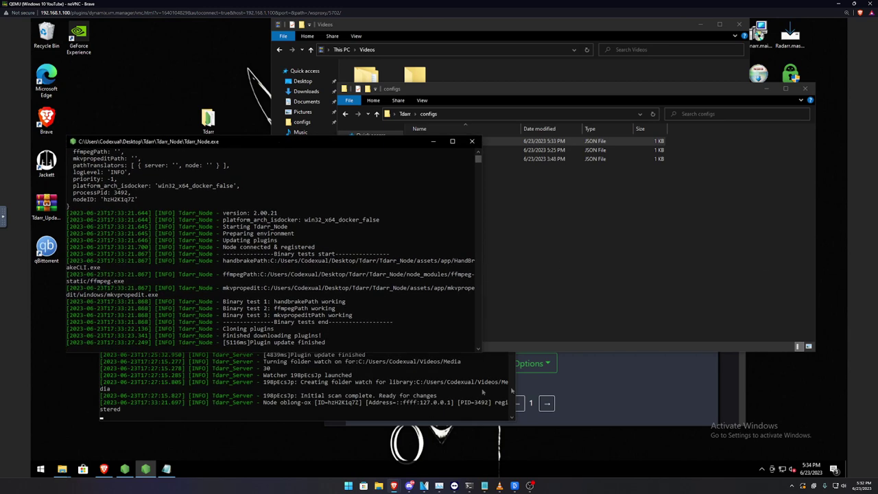
{"action": "left_click", "coordinate": [599, 386]}
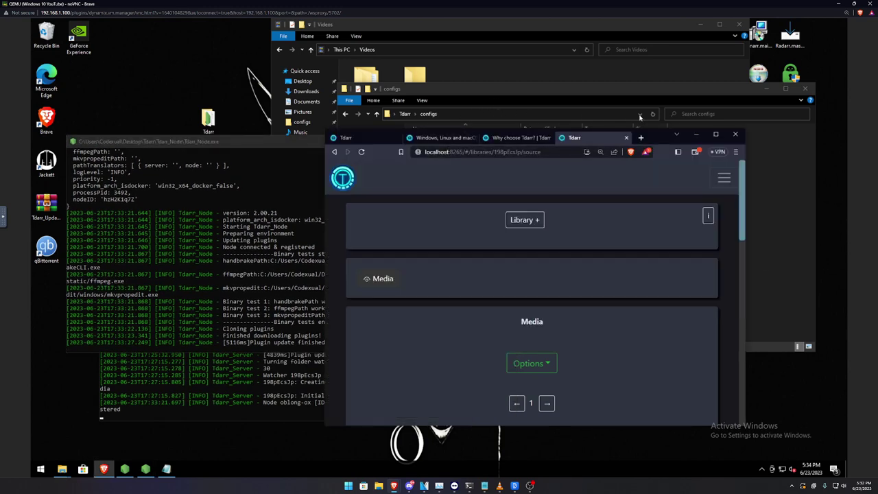
{"action": "left_click", "coordinate": [716, 134]}
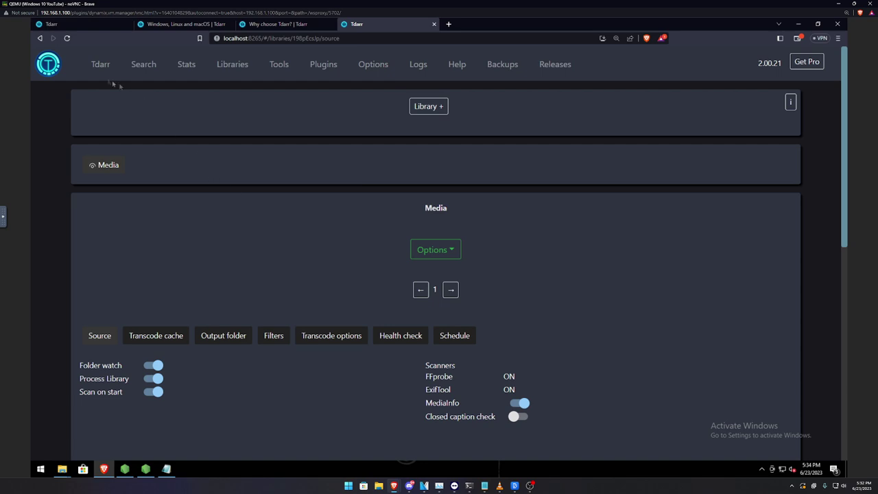
{"action": "left_click", "coordinate": [101, 65]}
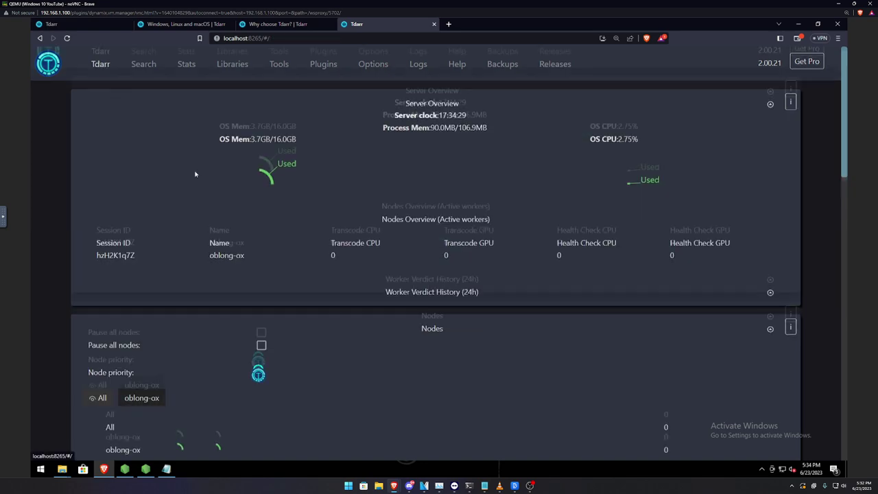
{"action": "scroll", "coordinate": [195, 175], "scroll_direction": "down", "scroll_amount": 3}
{"action": "left_click", "coordinate": [142, 187]}
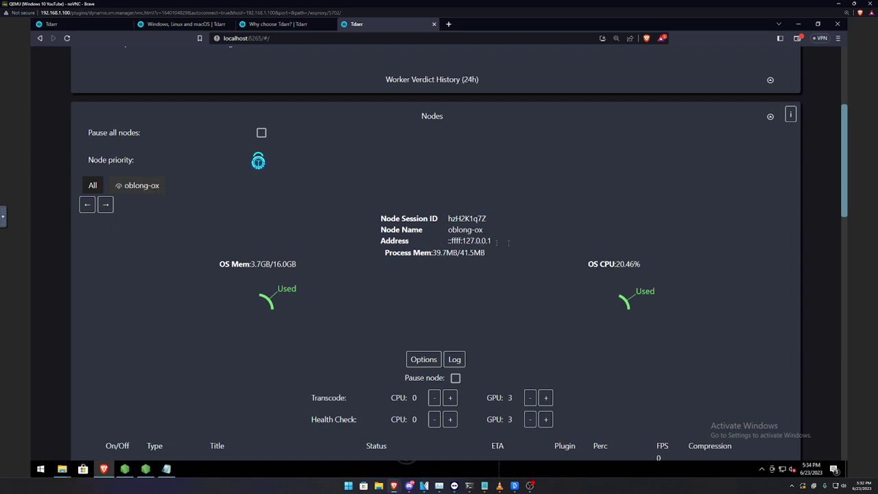
{"action": "left_click_drag", "start_coordinate": [448, 241], "coordinate": [497, 239]}
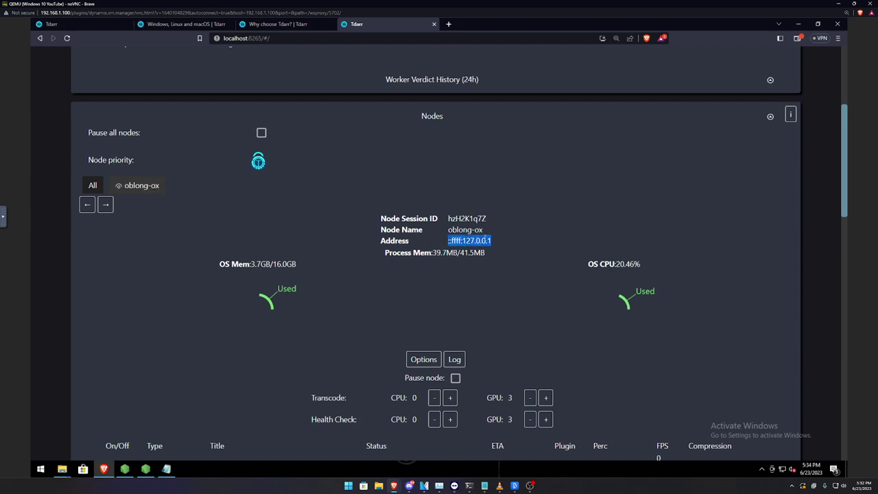
{"action": "scroll", "coordinate": [407, 348], "scroll_direction": "down", "scroll_amount": 1}
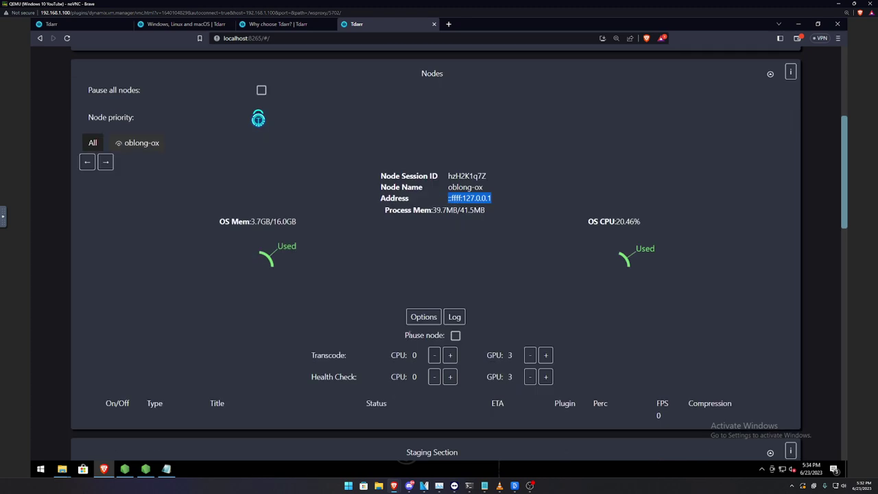
Review the oblong-ox node's options, including its config, hardware encoding type and GPU worker settings, and close them.
{"action": "left_click", "coordinate": [425, 321]}
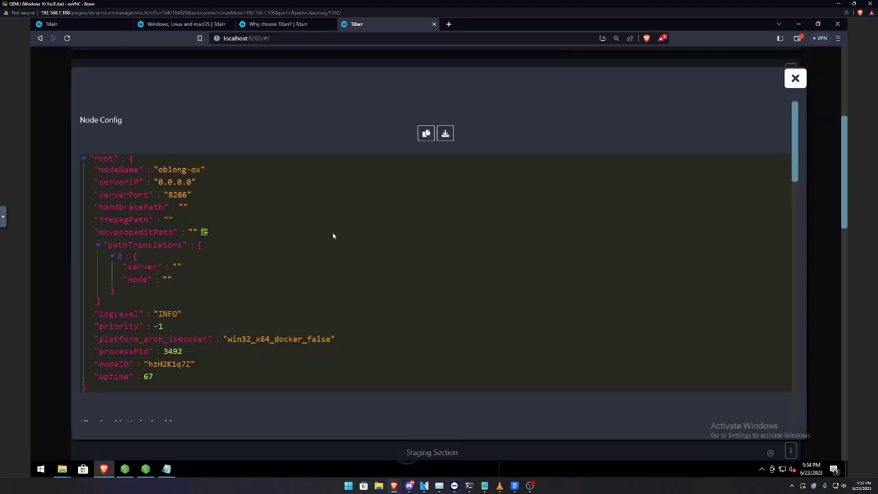
{"action": "scroll", "coordinate": [333, 236], "scroll_direction": "down", "scroll_amount": 5}
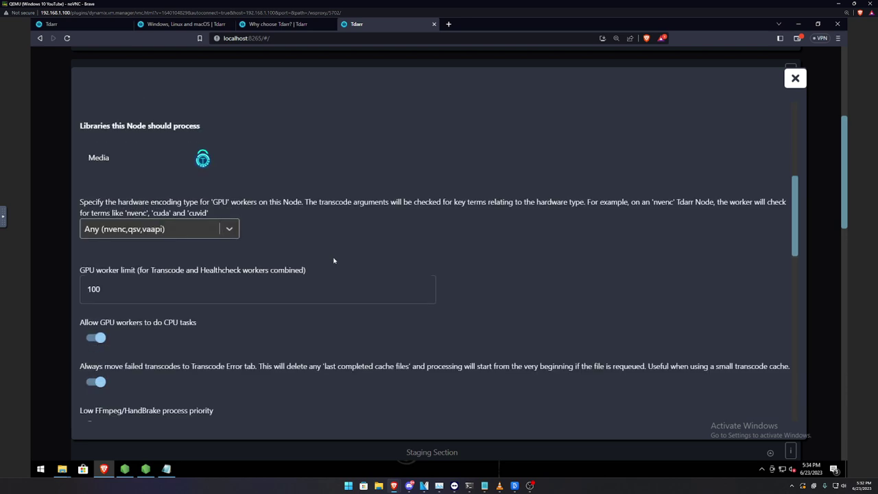
{"action": "scroll", "coordinate": [334, 261], "scroll_direction": "down", "scroll_amount": 1}
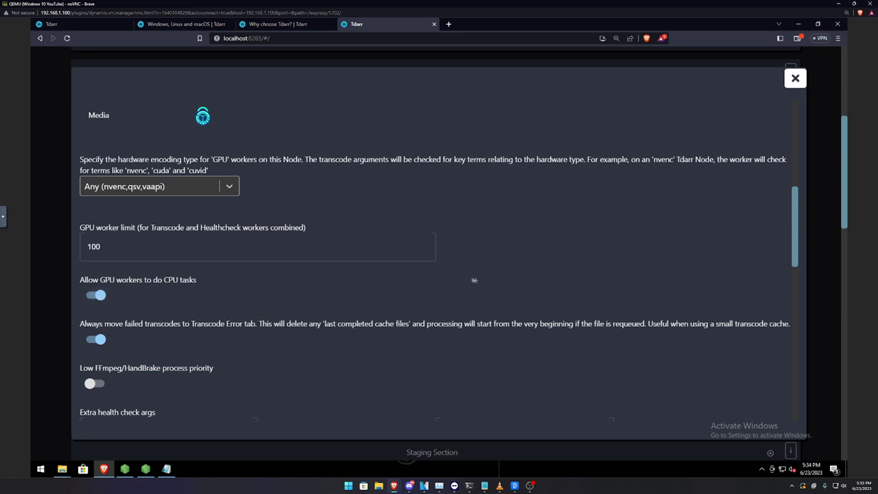
{"action": "left_click", "coordinate": [796, 84]}
Examine the oblong-ox node's CPU and GPU worker counts for transcoding and health checks.
{"action": "scroll", "coordinate": [554, 326], "scroll_direction": "down", "scroll_amount": 1}
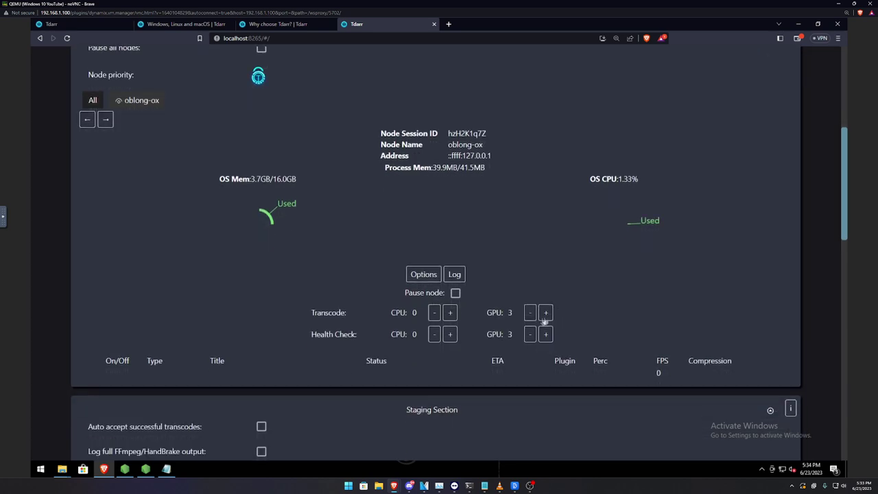
{"action": "double_click", "coordinate": [401, 312]}
{"action": "left_click", "coordinate": [433, 314]}
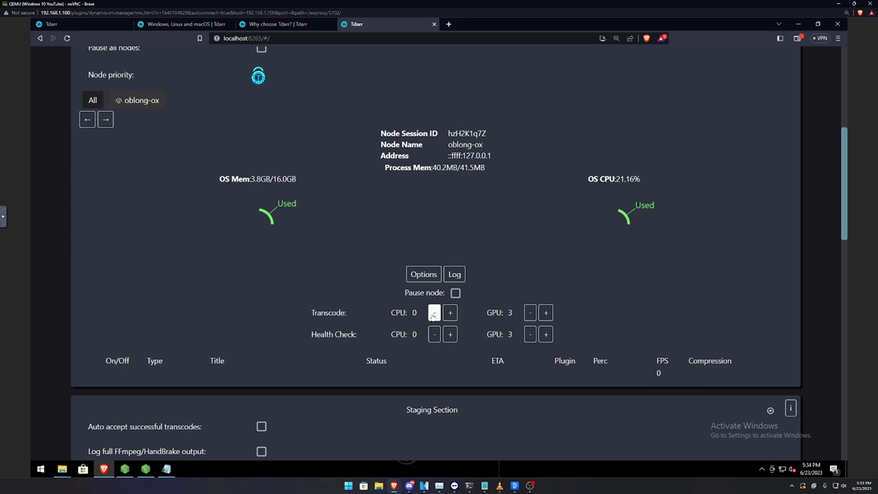
{"action": "double_click", "coordinate": [327, 333]}
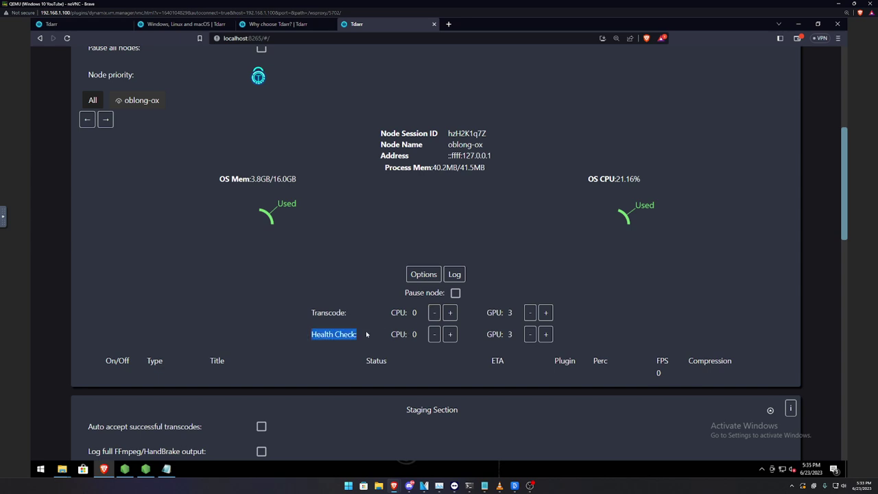
{"action": "left_click_drag", "start_coordinate": [388, 335], "coordinate": [410, 335]}
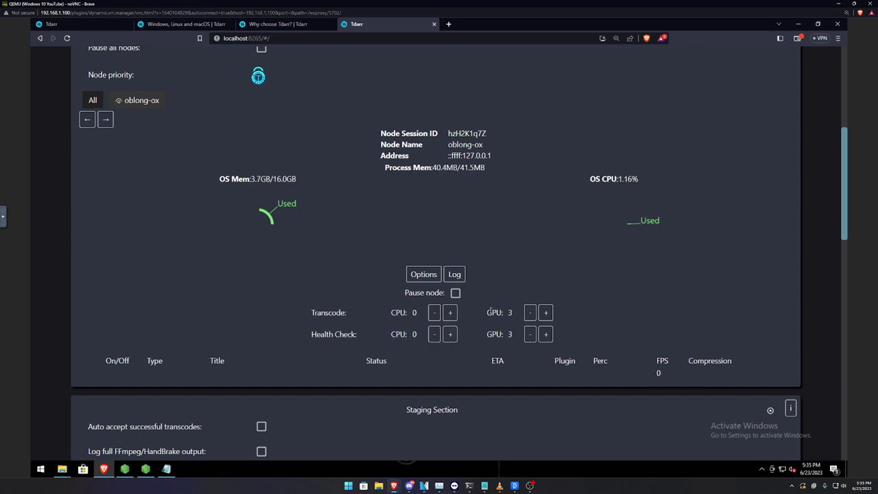
{"action": "mouse_move", "coordinate": [488, 312]}
{"action": "left_mouse_down"}
{"action": "mouse_move", "coordinate": [511, 312]}
{"action": "mouse_move", "coordinate": [484, 312]}
{"action": "left_mouse_up"}
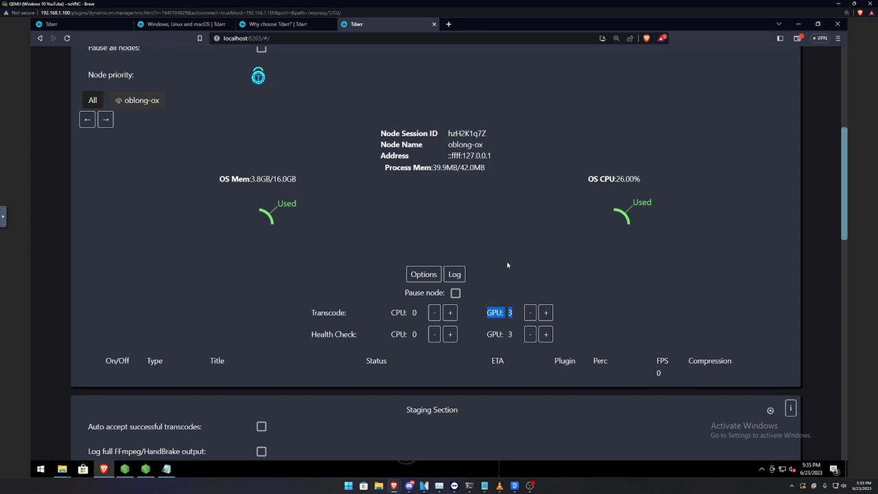
{"action": "left_click", "coordinate": [499, 312]}
{"action": "left_click_drag", "start_coordinate": [482, 334], "coordinate": [516, 337]}
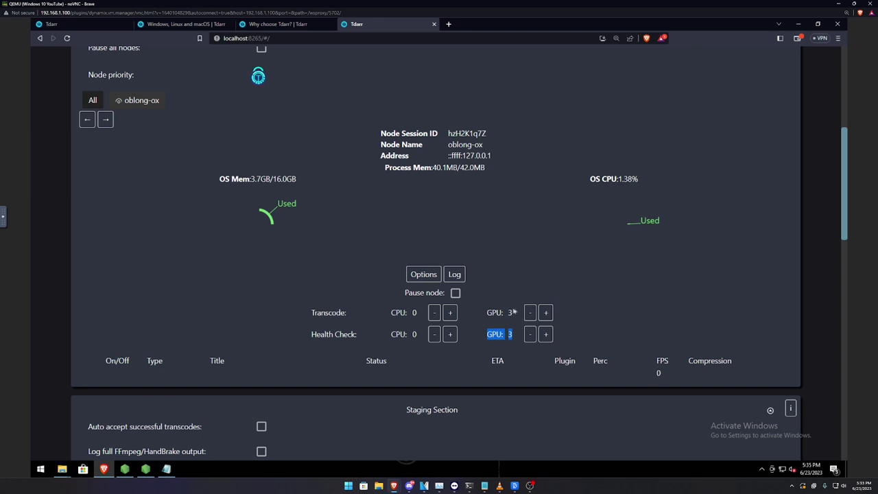
Check the oblong-ox node's GPU transcode worker count and look over the Staging Section of the dashboard.
{"action": "left_click", "coordinate": [503, 331]}
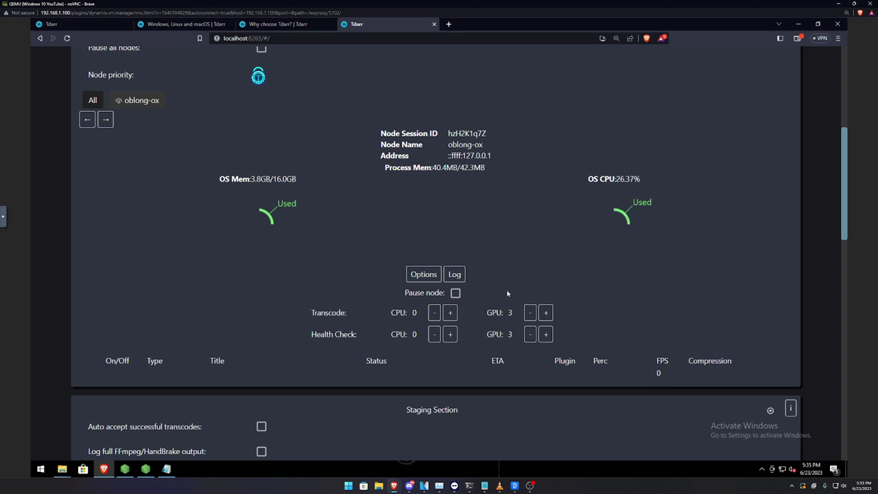
{"action": "left_click_drag", "start_coordinate": [486, 312], "coordinate": [517, 313]}
{"action": "scroll", "coordinate": [514, 316], "scroll_direction": "down", "scroll_amount": 5}
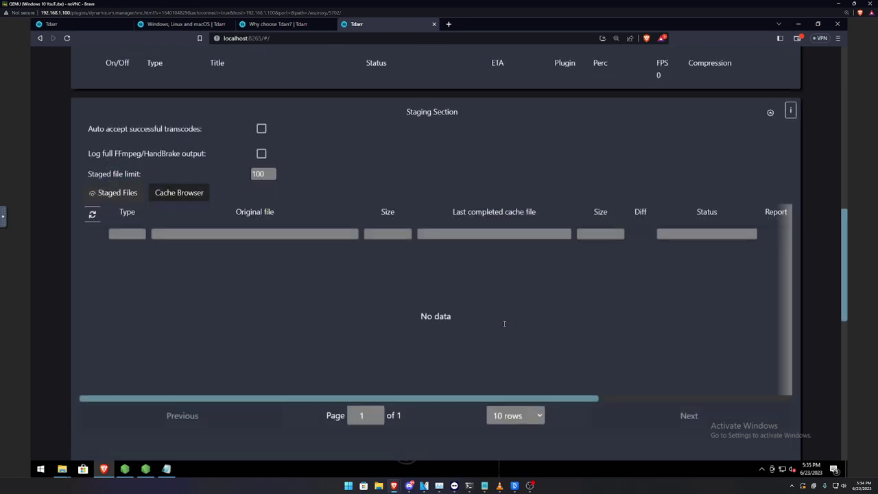
{"action": "scroll", "coordinate": [494, 316], "scroll_direction": "up", "scroll_amount": 10}
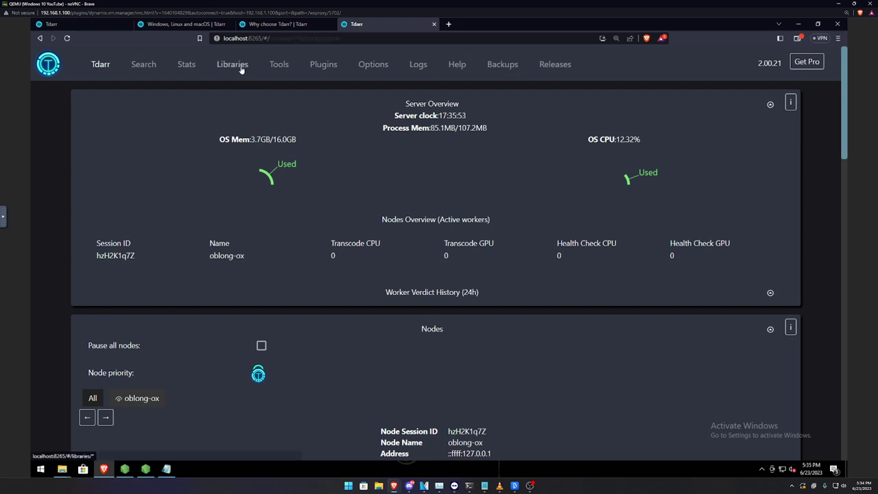
Open the Media library and review its scan, requeue and reset options without applying any of them.
{"action": "left_click", "coordinate": [241, 66]}
{"action": "scroll", "coordinate": [300, 259], "scroll_direction": "down", "scroll_amount": 2}
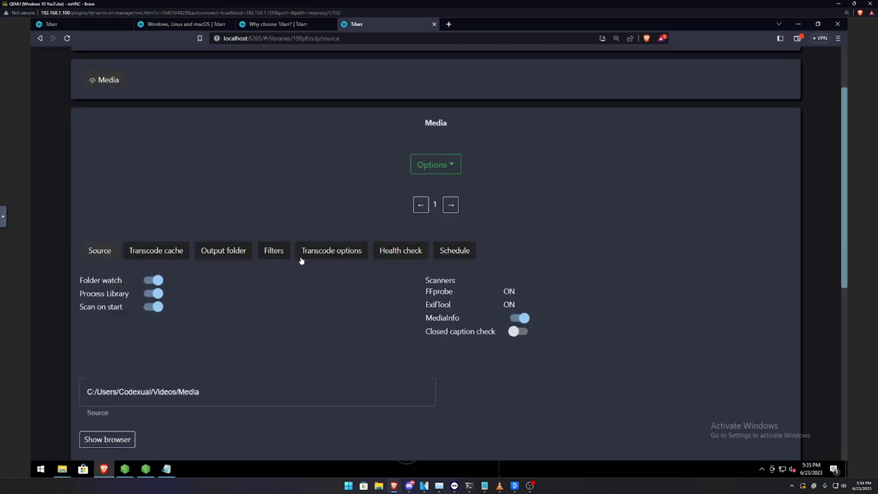
{"action": "scroll", "coordinate": [202, 152], "scroll_direction": "up", "scroll_amount": 1}
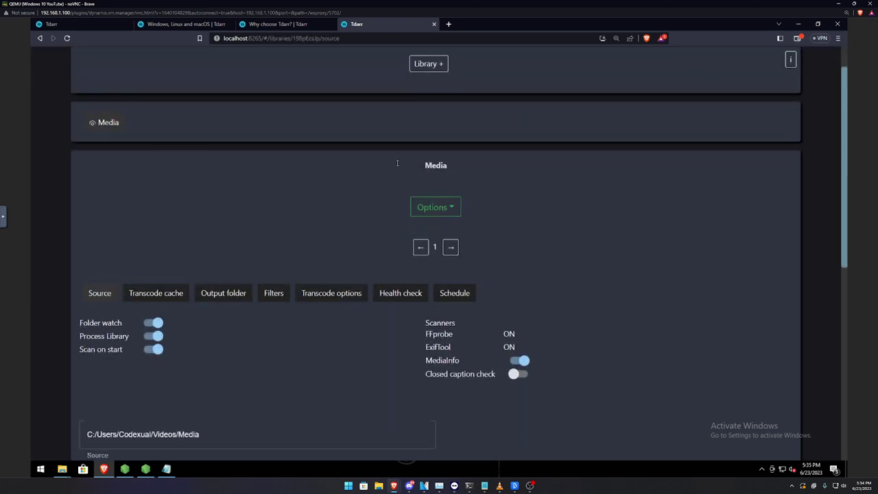
{"action": "left_click", "coordinate": [447, 207]}
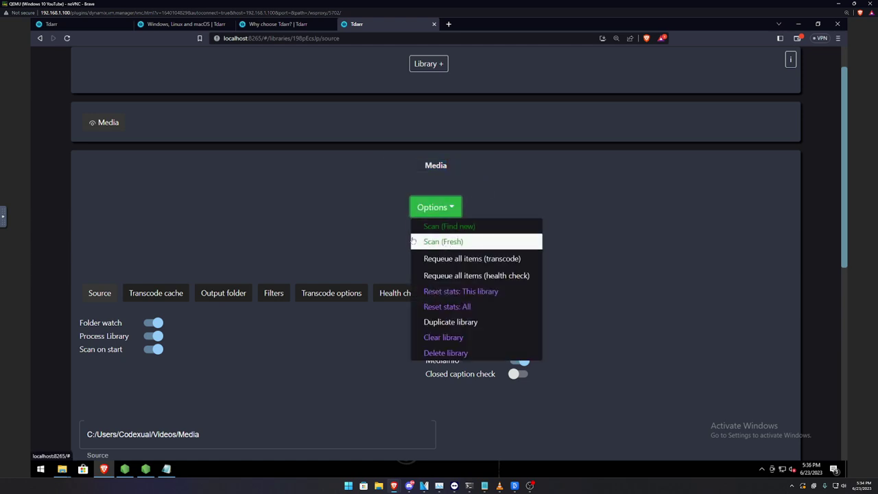
{"action": "left_click", "coordinate": [201, 183]}
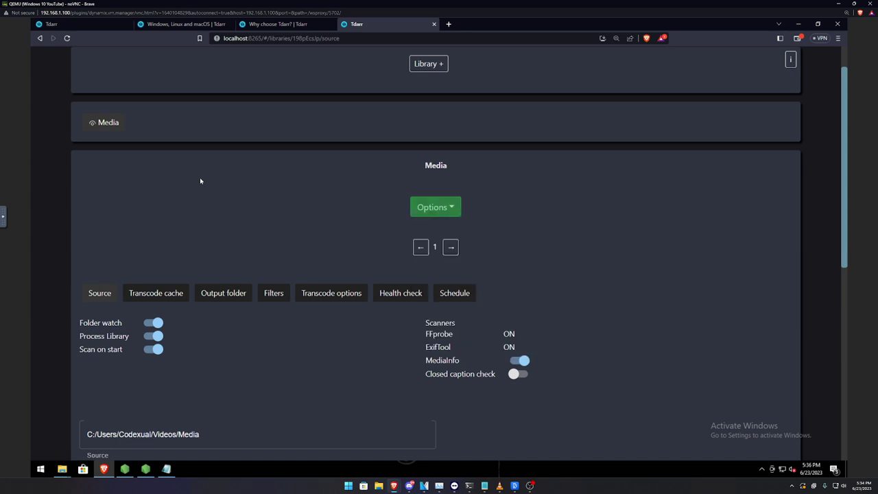
{"action": "left_click", "coordinate": [427, 209]}
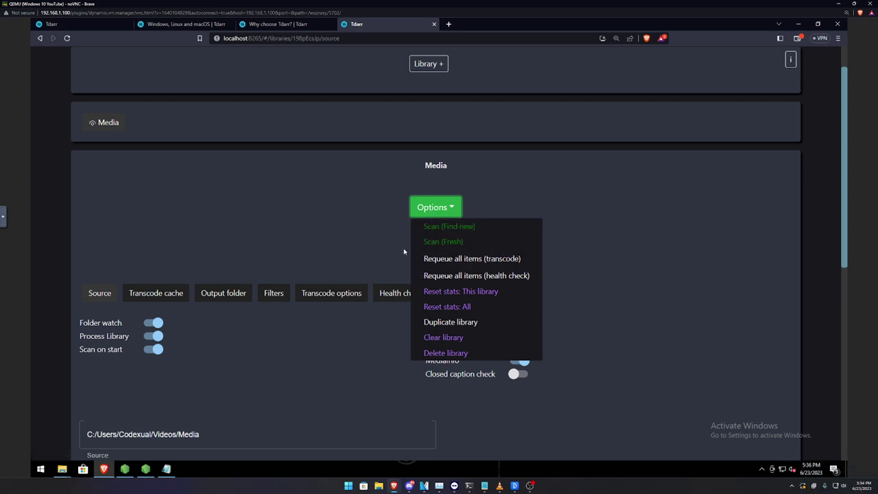
{"action": "left_click", "coordinate": [574, 241]}
{"action": "left_click", "coordinate": [435, 208]}
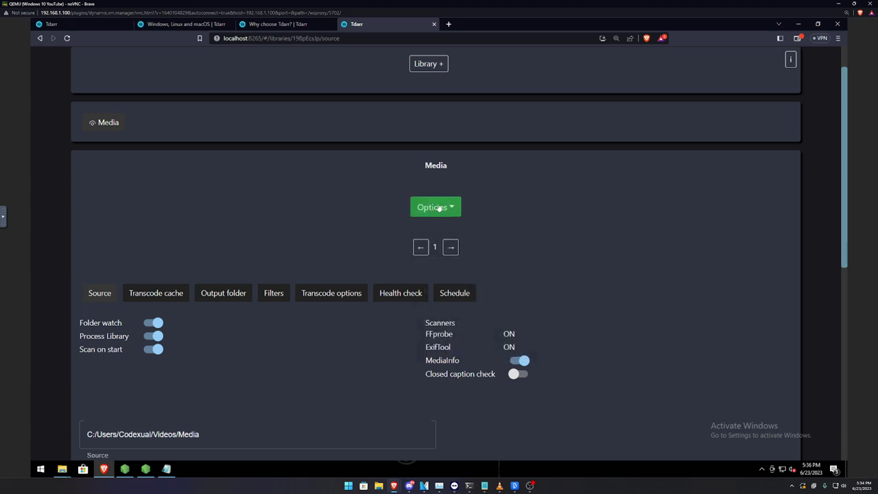
{"action": "left_click", "coordinate": [653, 260]}
Return to the Tdarr dashboard and examine the staged files and the transcode and health check queues.
{"action": "scroll", "coordinate": [98, 65], "scroll_direction": "up", "scroll_amount": 1}
{"action": "left_click", "coordinate": [98, 65]}
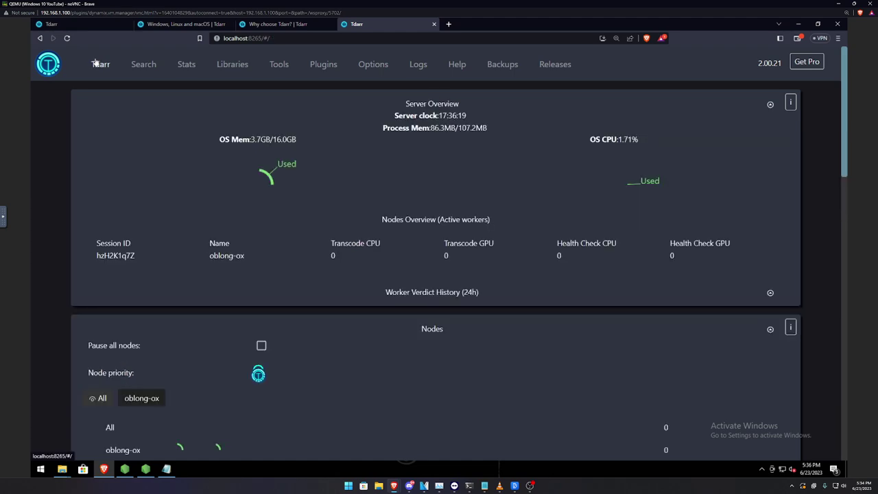
{"action": "scroll", "coordinate": [198, 187], "scroll_direction": "down", "scroll_amount": 5}
{"action": "scroll", "coordinate": [199, 187], "scroll_direction": "down", "scroll_amount": 6}
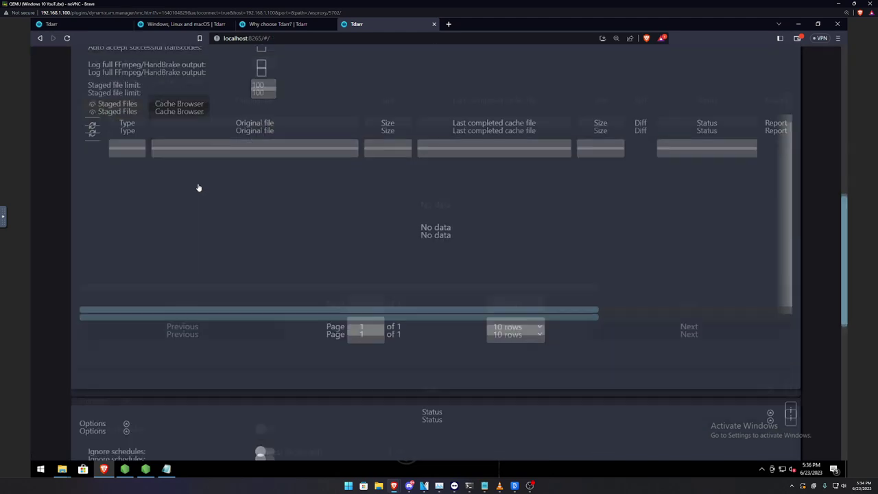
{"action": "scroll", "coordinate": [198, 187], "scroll_direction": "down", "scroll_amount": 2}
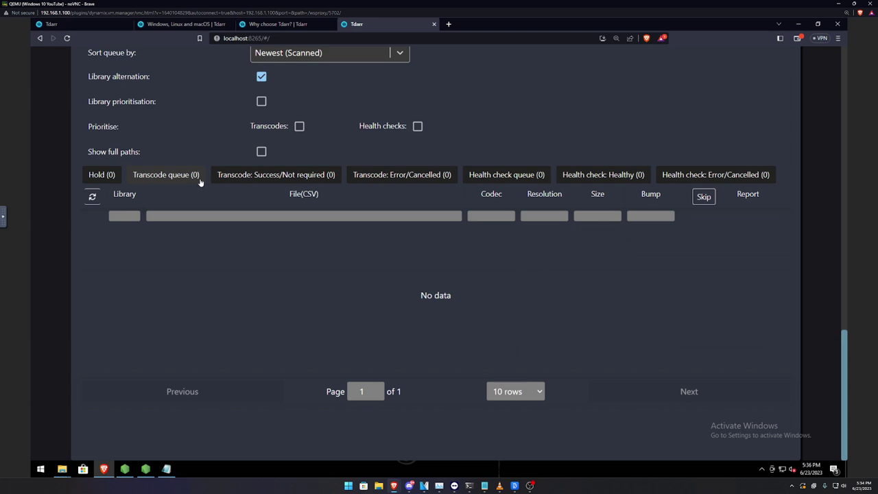
{"action": "scroll", "coordinate": [200, 179], "scroll_direction": "up", "scroll_amount": 10}
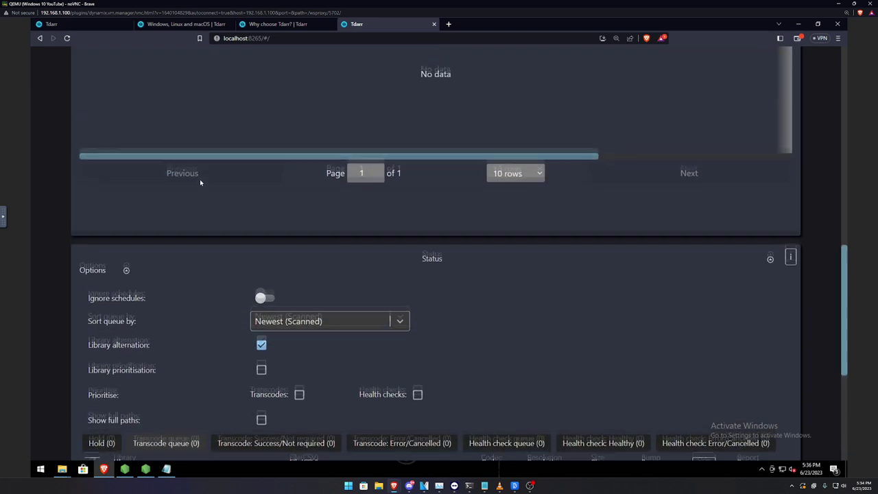
{"action": "scroll", "coordinate": [200, 183], "scroll_direction": "up", "scroll_amount": 2}
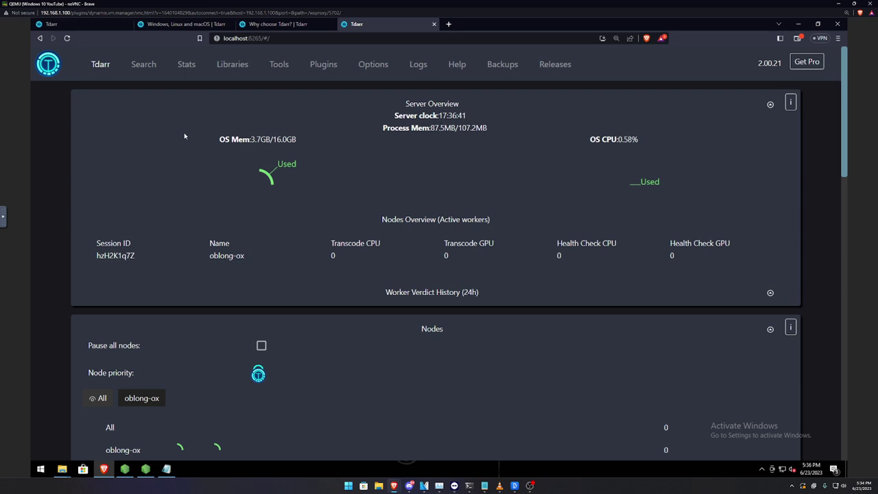
View the Stats page and examine the file, transcode, space saved and health check totals.
{"action": "left_click", "coordinate": [184, 65]}
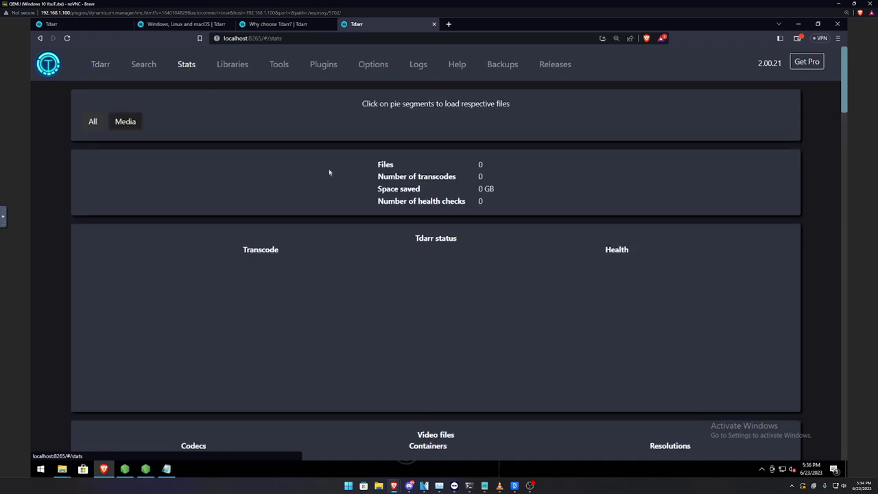
{"action": "left_click_drag", "start_coordinate": [359, 171], "coordinate": [536, 171]}
{"action": "left_click_drag", "start_coordinate": [417, 176], "coordinate": [484, 177]}
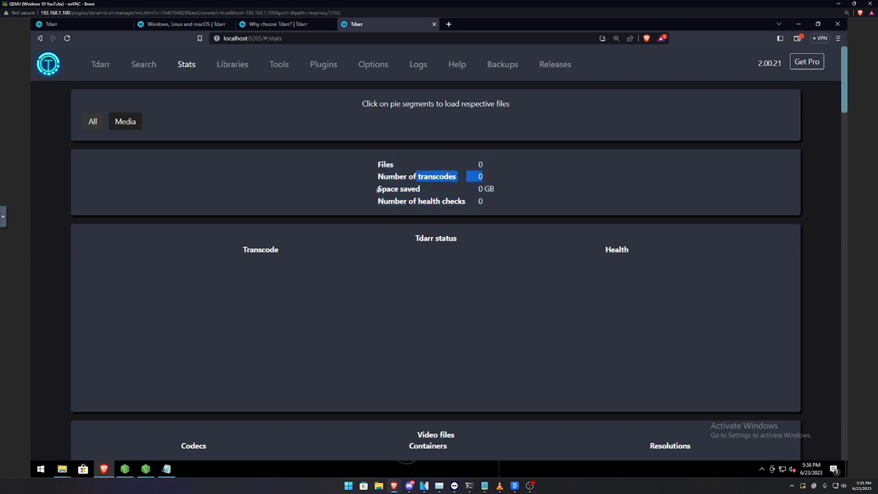
{"action": "mouse_move", "coordinate": [381, 186]}
{"action": "left_mouse_down"}
{"action": "mouse_move", "coordinate": [498, 190]}
{"action": "mouse_move", "coordinate": [384, 201]}
{"action": "mouse_move", "coordinate": [479, 199]}
{"action": "left_mouse_up"}
{"action": "scroll", "coordinate": [479, 199], "scroll_direction": "down", "scroll_amount": 3}
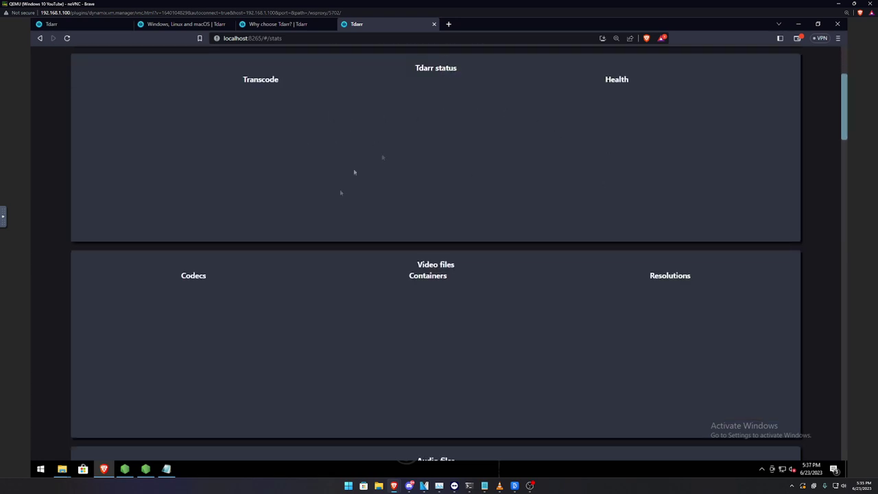
Examine the worker verdict history, running worker history and stream statistics charts, and return to the status overview.
{"action": "scroll", "coordinate": [448, 251], "scroll_direction": "down", "scroll_amount": 10}
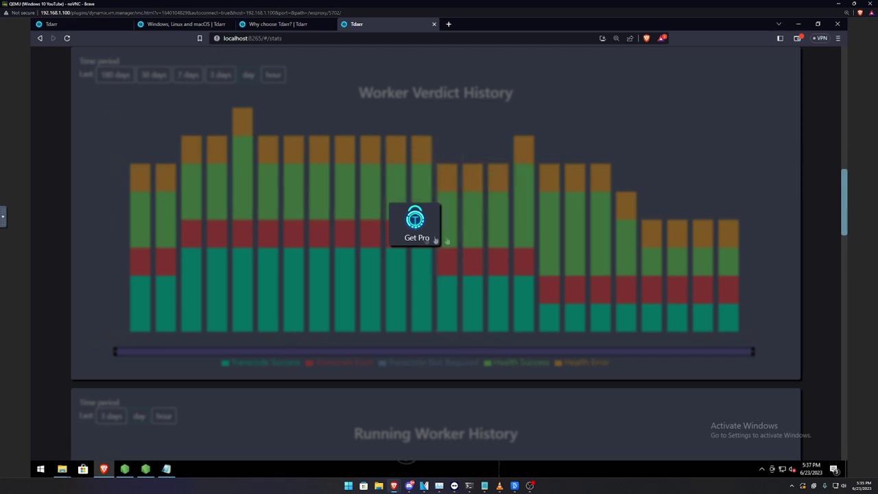
{"action": "mouse_move", "coordinate": [349, 236]}
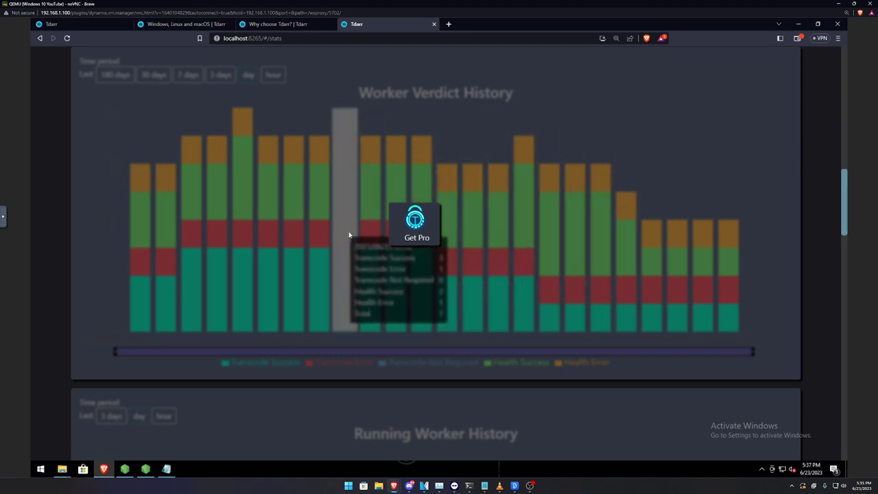
{"action": "mouse_move", "coordinate": [626, 239]}
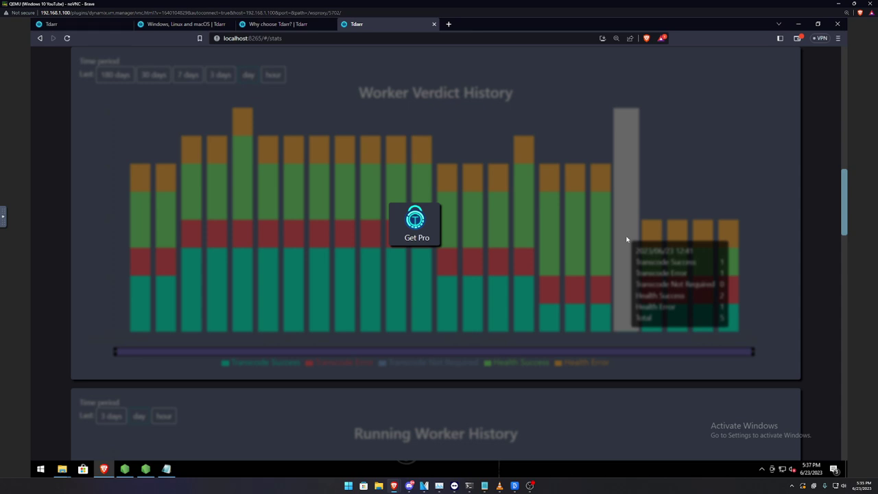
{"action": "scroll", "coordinate": [626, 239], "scroll_direction": "down", "scroll_amount": 7}
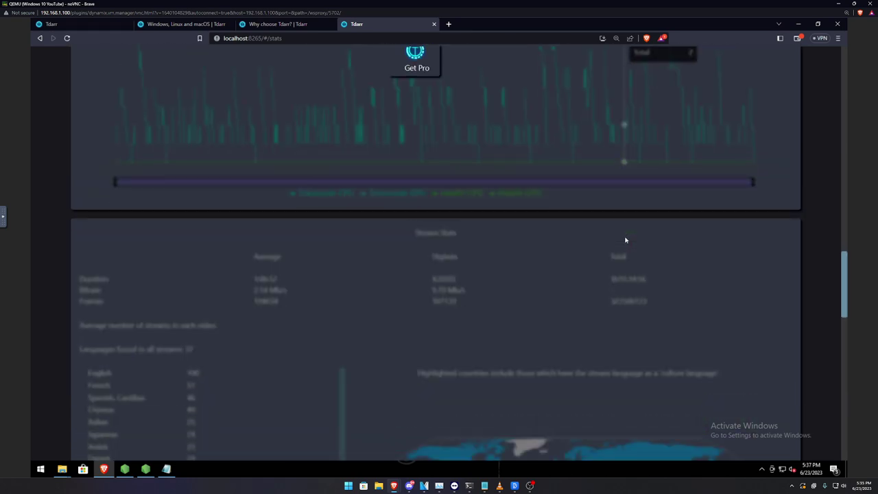
{"action": "scroll", "coordinate": [625, 240], "scroll_direction": "down", "scroll_amount": 3}
{"action": "scroll", "coordinate": [625, 240], "scroll_direction": "up", "scroll_amount": 12}
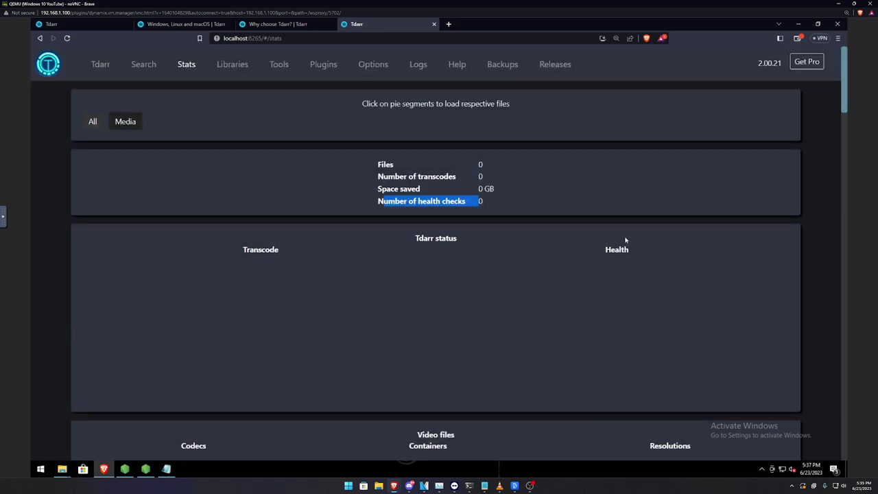
{"action": "scroll", "coordinate": [613, 231], "scroll_direction": "down", "scroll_amount": 2}
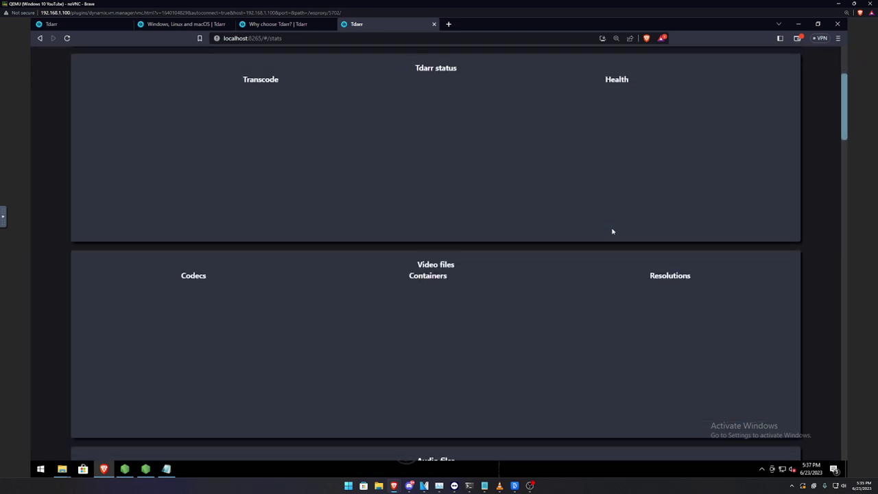
{"action": "scroll", "coordinate": [612, 231], "scroll_direction": "up", "scroll_amount": 2}
Reopen the Media library page and look over its source settings.
{"action": "left_click", "coordinate": [230, 66]}
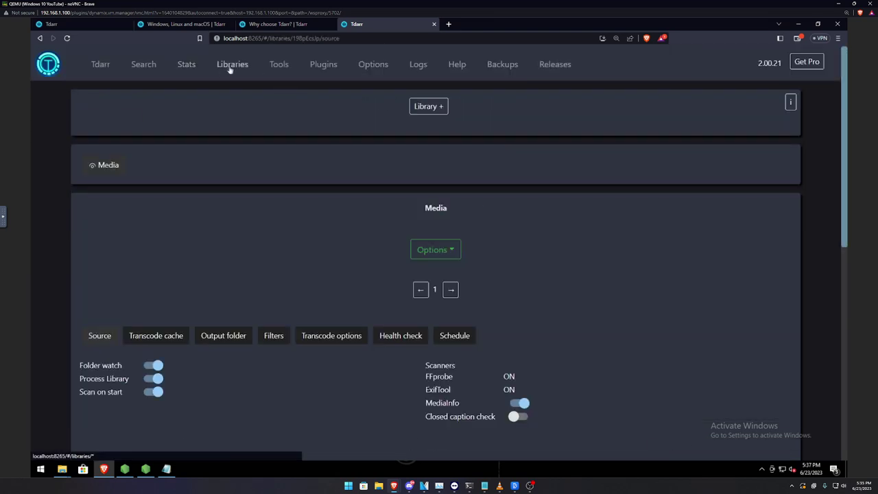
{"action": "scroll", "coordinate": [294, 133], "scroll_direction": "down", "scroll_amount": 3}
{"action": "scroll", "coordinate": [288, 116], "scroll_direction": "up", "scroll_amount": 3}
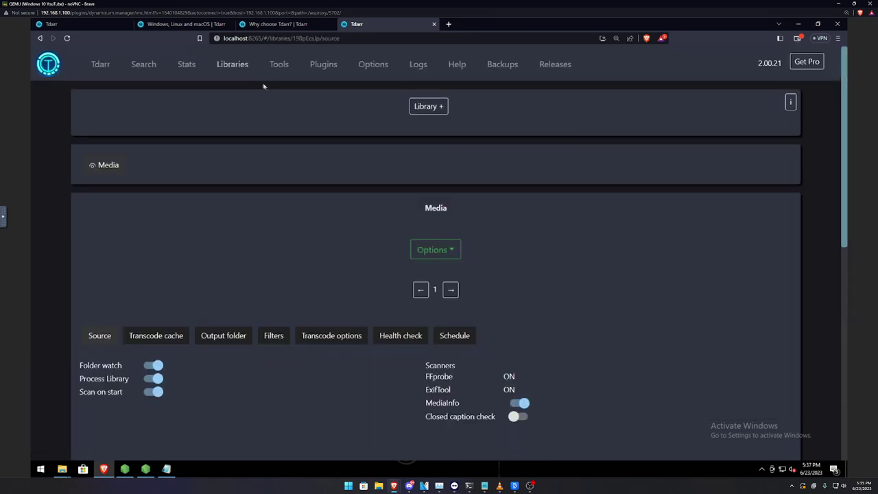
View the Discord notification tool and examine the webhook field and the events that can send notifications.
{"action": "left_click", "coordinate": [278, 65]}
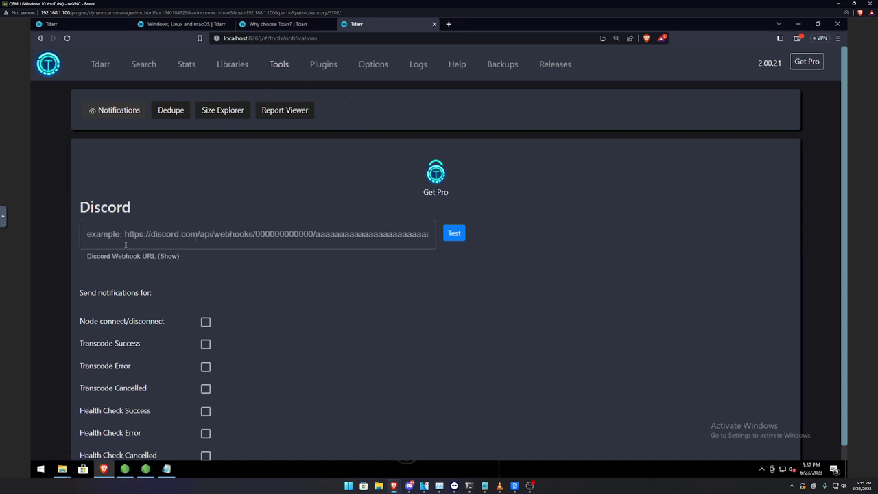
{"action": "scroll", "coordinate": [186, 275], "scroll_direction": "down", "scroll_amount": 1}
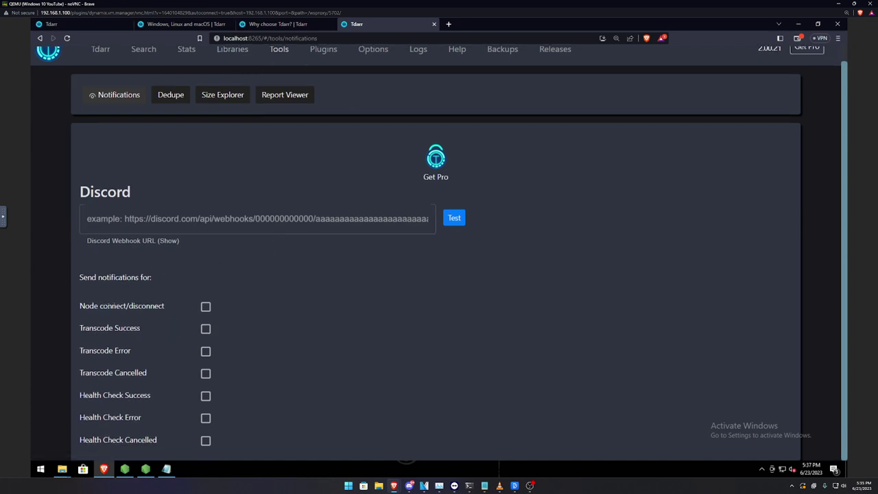
{"action": "left_click_drag", "start_coordinate": [104, 306], "coordinate": [149, 328]}
{"action": "scroll", "coordinate": [299, 213], "scroll_direction": "up", "scroll_amount": 1}
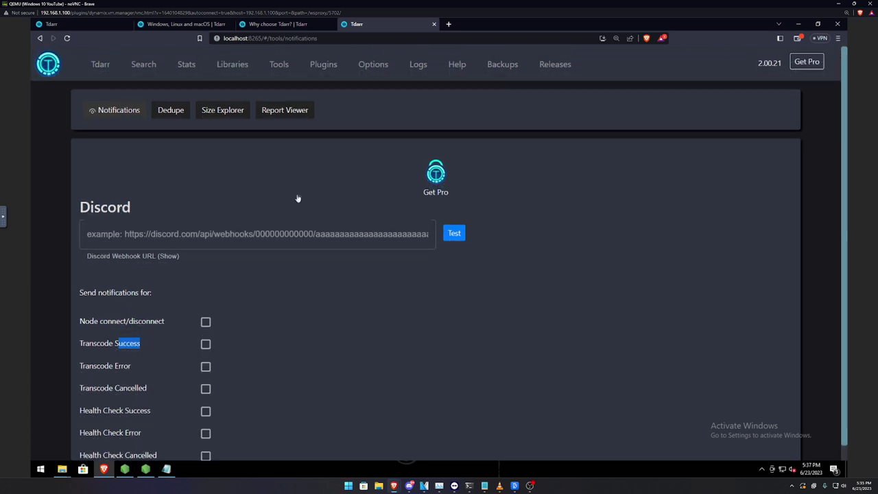
Look through the Report Viewer, Size Explorer and Dedupe tools, and return to the notification tool.
{"action": "left_click", "coordinate": [289, 113]}
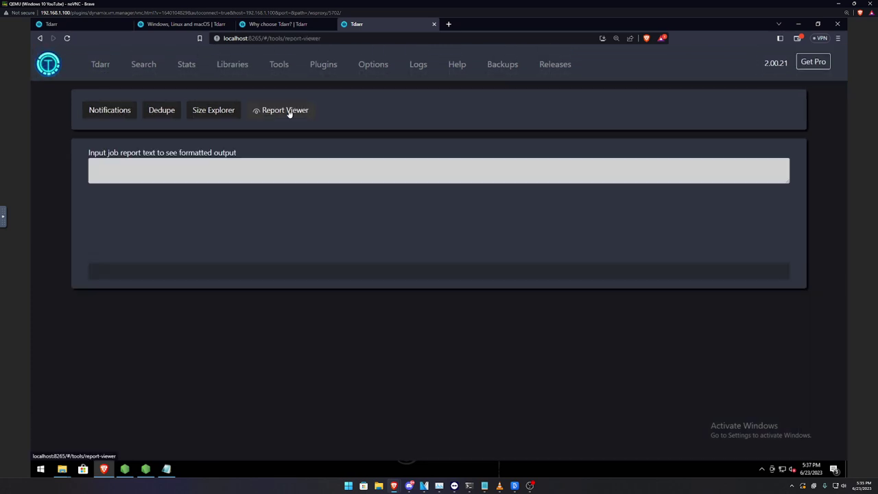
{"action": "left_click", "coordinate": [227, 114]}
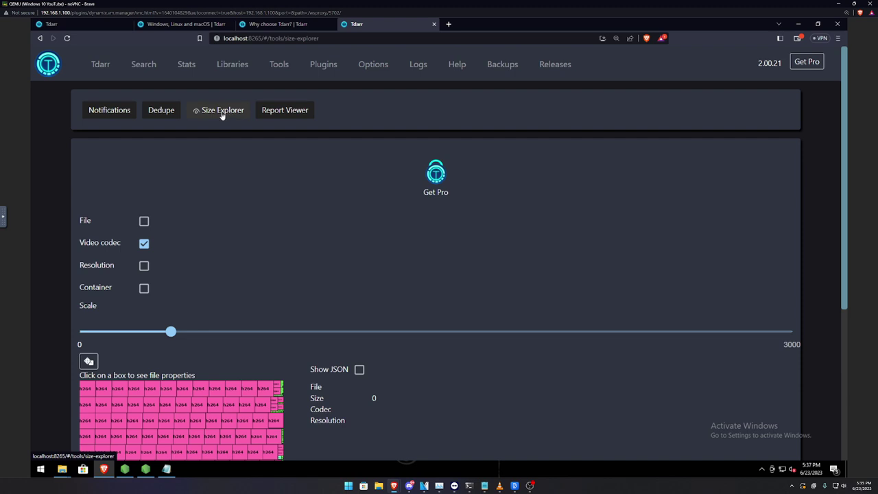
{"action": "left_click", "coordinate": [161, 114]}
{"action": "left_click", "coordinate": [280, 66]}
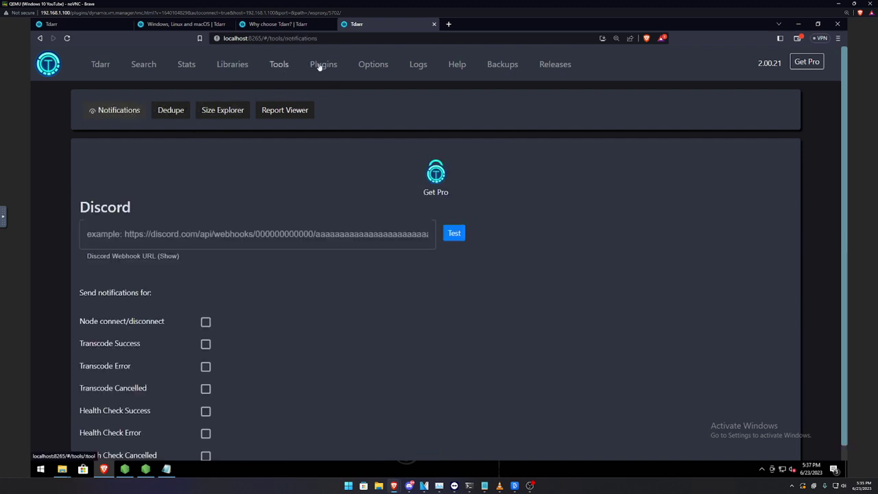
View the community plugins list, and look over the options for the Tdarr key, stalled workers, backup limit and resolution boundaries.
{"action": "left_click", "coordinate": [320, 65]}
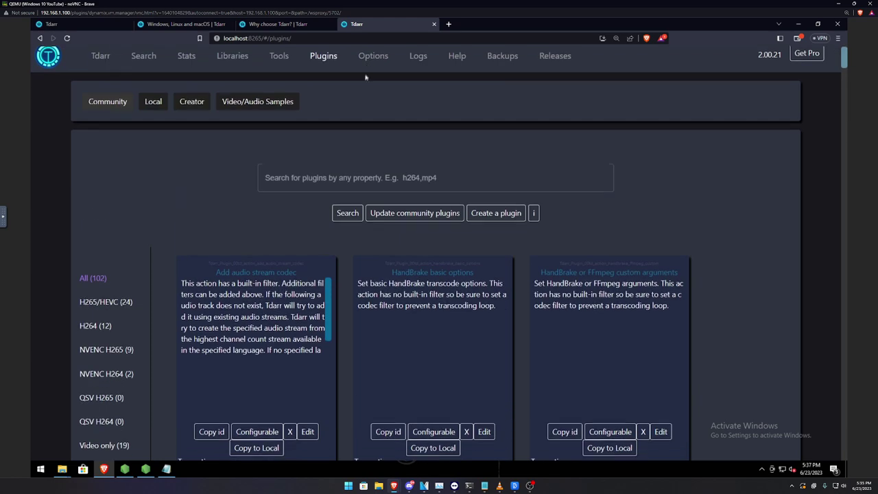
{"action": "left_click", "coordinate": [368, 67]}
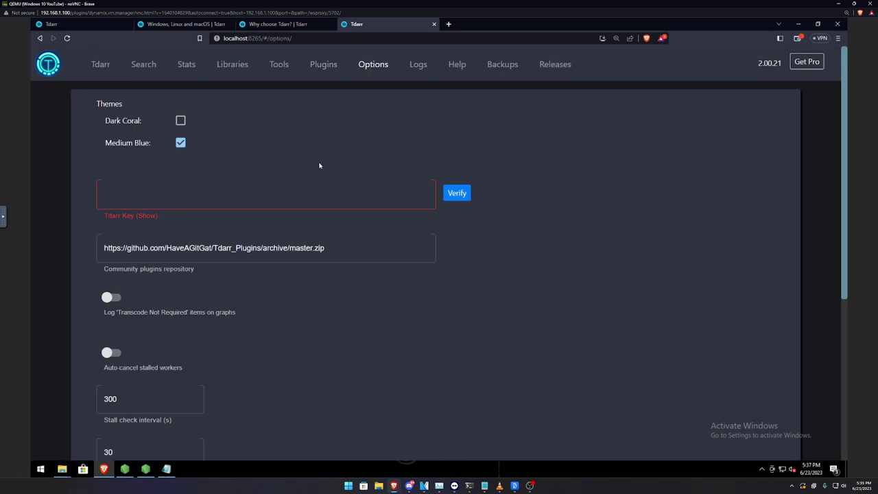
{"action": "left_click", "coordinate": [302, 192]}
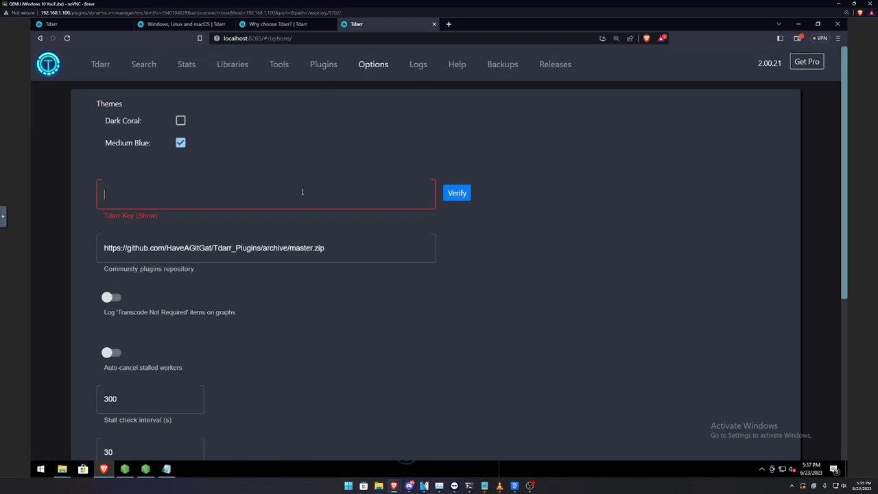
{"action": "scroll", "coordinate": [299, 200], "scroll_direction": "down", "scroll_amount": 3}
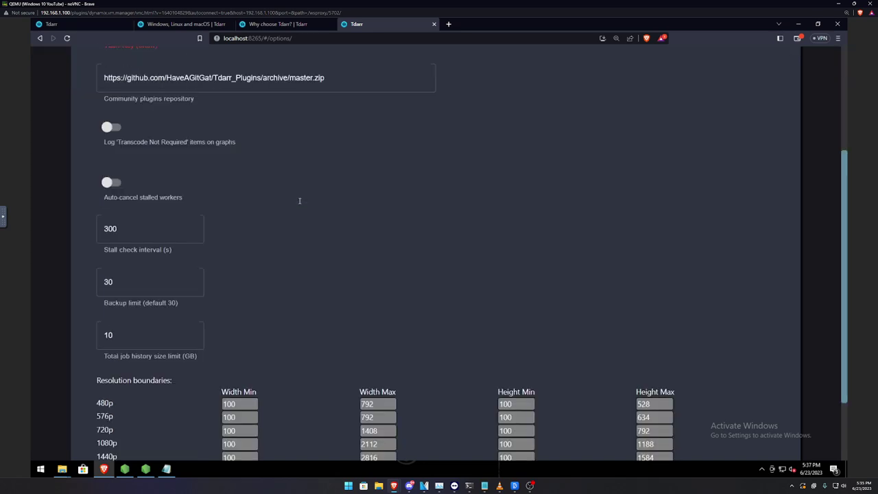
{"action": "scroll", "coordinate": [299, 200], "scroll_direction": "up", "scroll_amount": 3}
Examine the newest server log entries and compare them with the node and server console windows.
{"action": "left_click", "coordinate": [417, 65]}
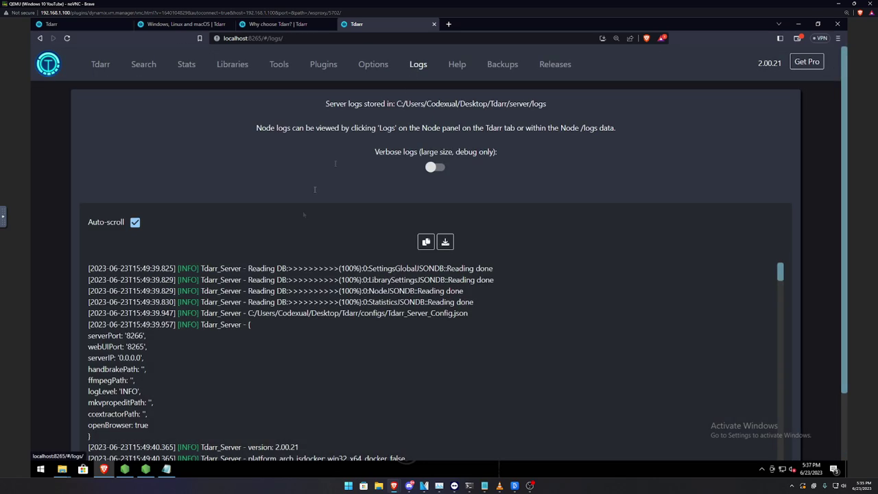
{"action": "scroll", "coordinate": [425, 161], "scroll_direction": "down", "scroll_amount": 3}
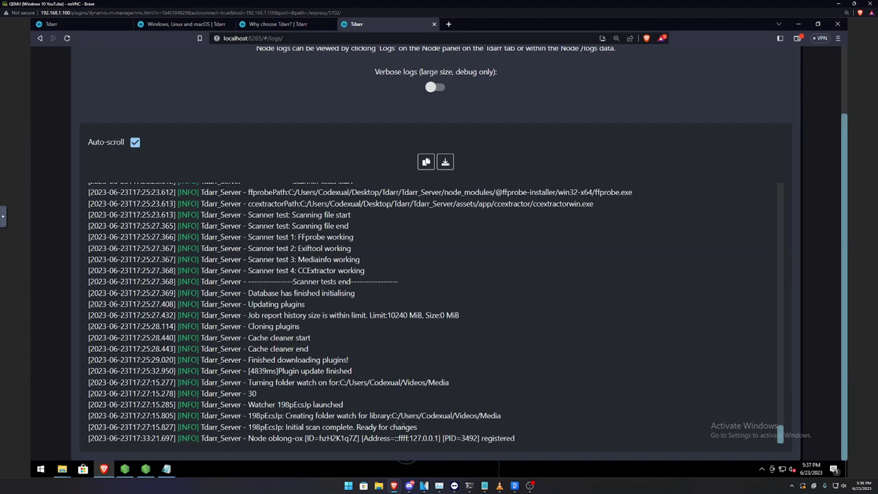
{"action": "left_click", "coordinate": [145, 469]}
{"action": "left_click", "coordinate": [124, 468]}
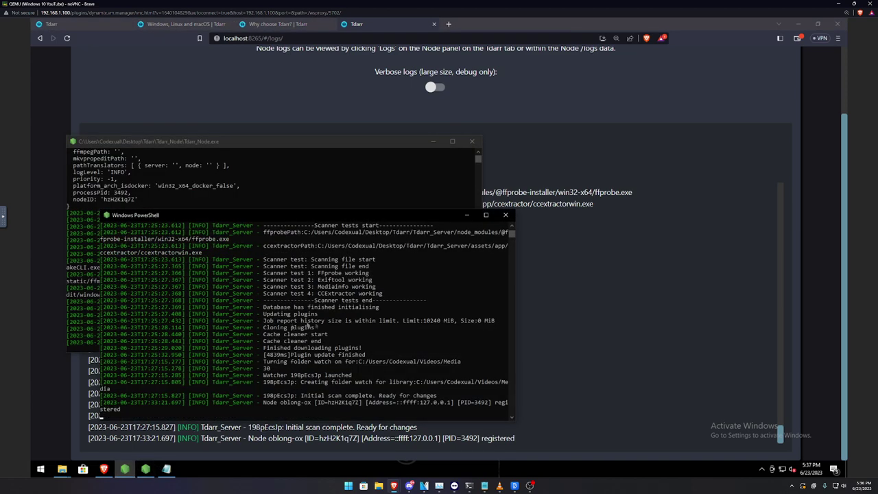
{"action": "left_click", "coordinate": [47, 339]}
{"action": "scroll", "coordinate": [333, 140], "scroll_direction": "up", "scroll_amount": 3}
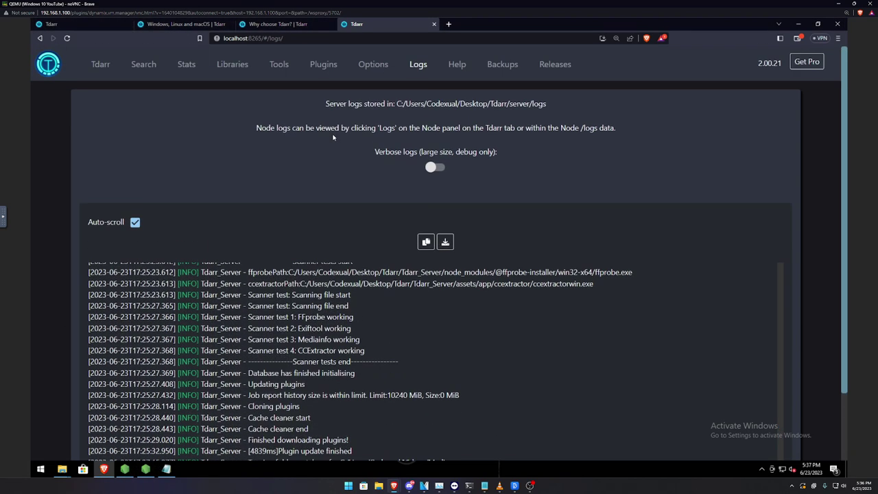
View the help page with its FFmpeg and HandBrake terminal, and check where scheduled backups are stored.
{"action": "left_click", "coordinate": [457, 65]}
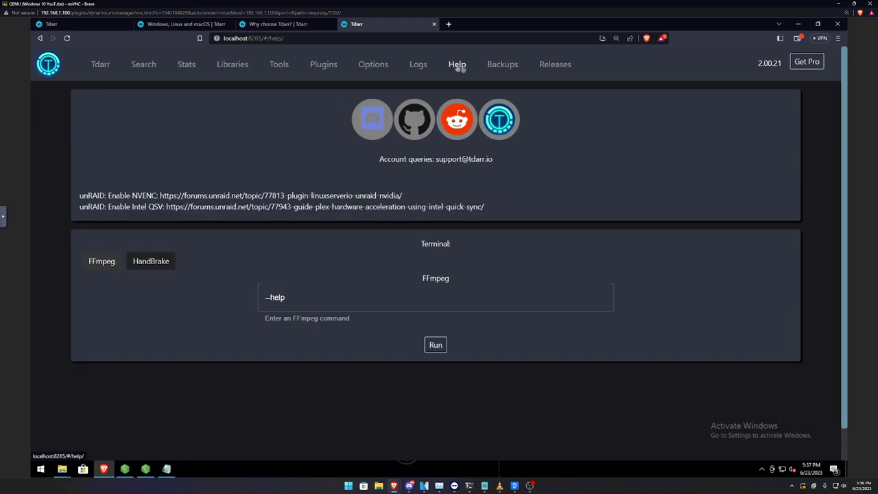
{"action": "left_click", "coordinate": [509, 69]}
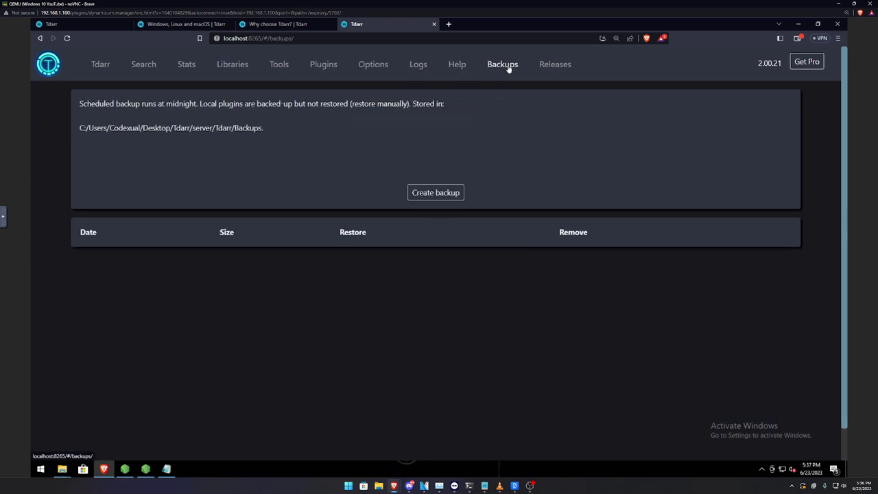
{"action": "left_click_drag", "start_coordinate": [127, 128], "coordinate": [327, 133]}
{"action": "left_click", "coordinate": [239, 124]}
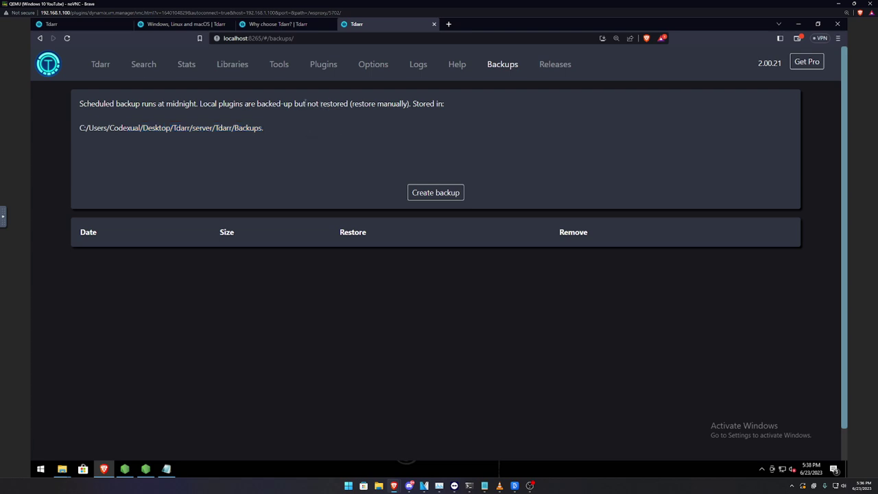
View the file search page, and return to the Tdarr dashboard to look over its nodes, staging section and status options.
{"action": "left_click", "coordinate": [144, 64]}
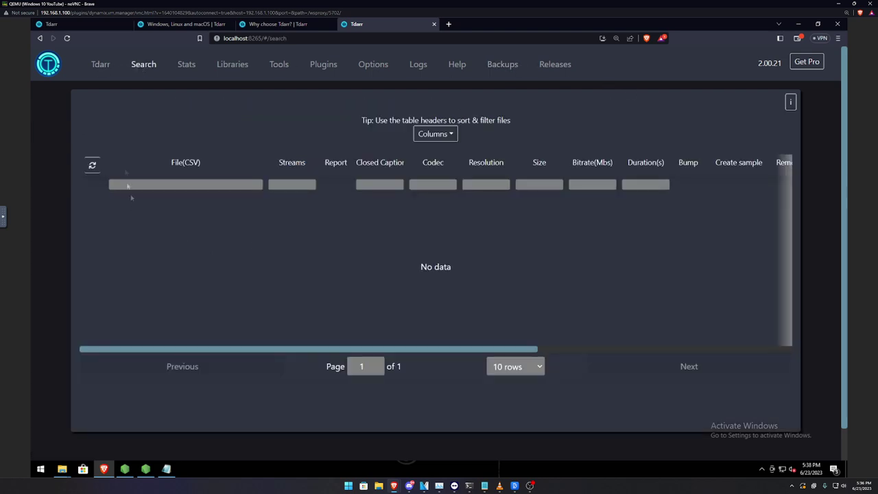
{"action": "left_click", "coordinate": [100, 64]}
{"action": "scroll", "coordinate": [116, 245], "scroll_direction": "down", "scroll_amount": 5}
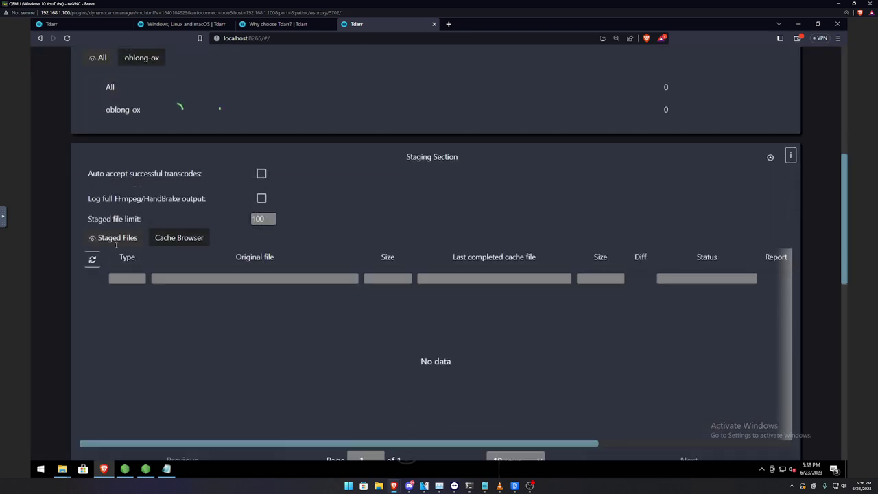
{"action": "scroll", "coordinate": [116, 245], "scroll_direction": "down", "scroll_amount": 4}
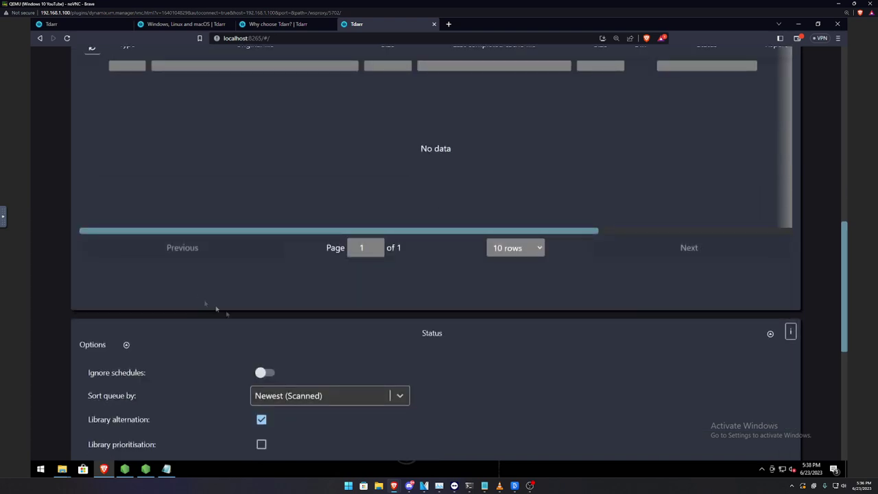
{"action": "scroll", "coordinate": [240, 320], "scroll_direction": "down", "scroll_amount": 5}
{"action": "scroll", "coordinate": [240, 323], "scroll_direction": "up", "scroll_amount": 2}
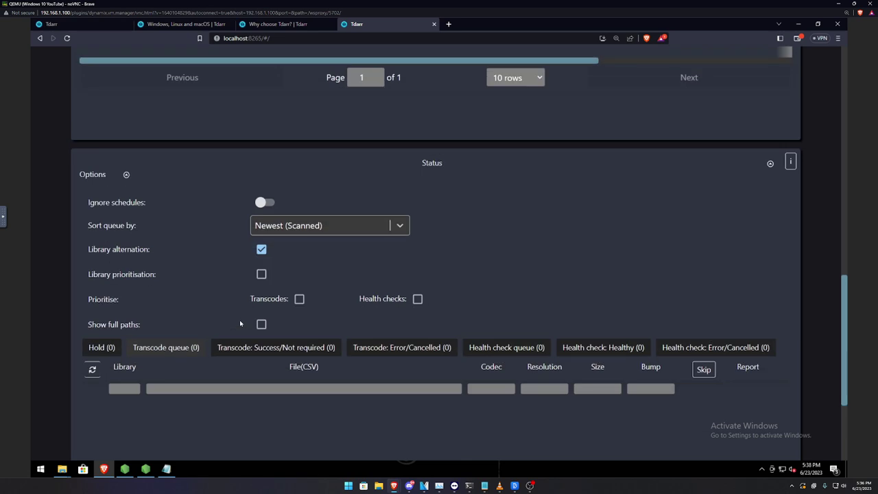
{"action": "scroll", "coordinate": [239, 320], "scroll_direction": "up", "scroll_amount": 1}
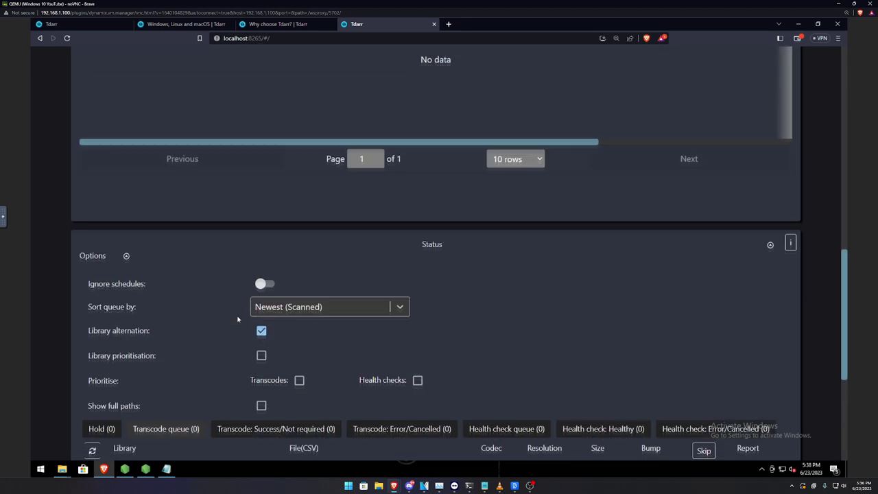
{"action": "scroll", "coordinate": [238, 319], "scroll_direction": "up", "scroll_amount": 10}
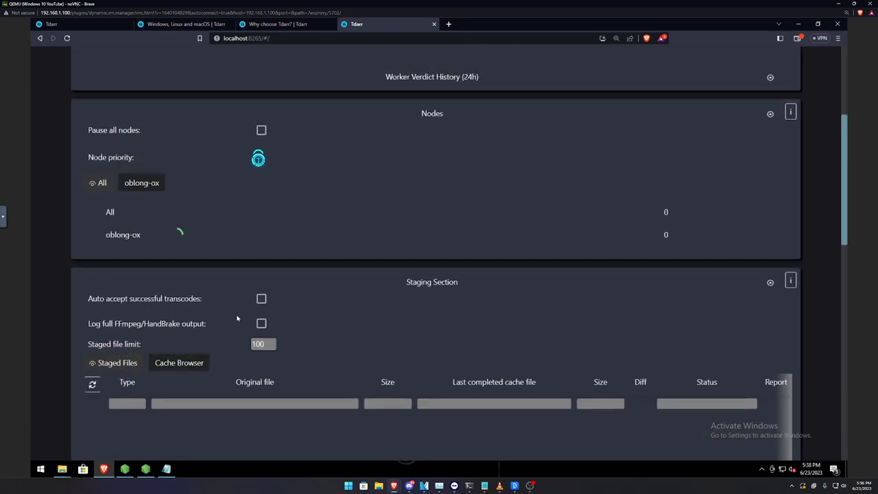
{"action": "scroll", "coordinate": [237, 319], "scroll_direction": "up", "scroll_amount": 2}
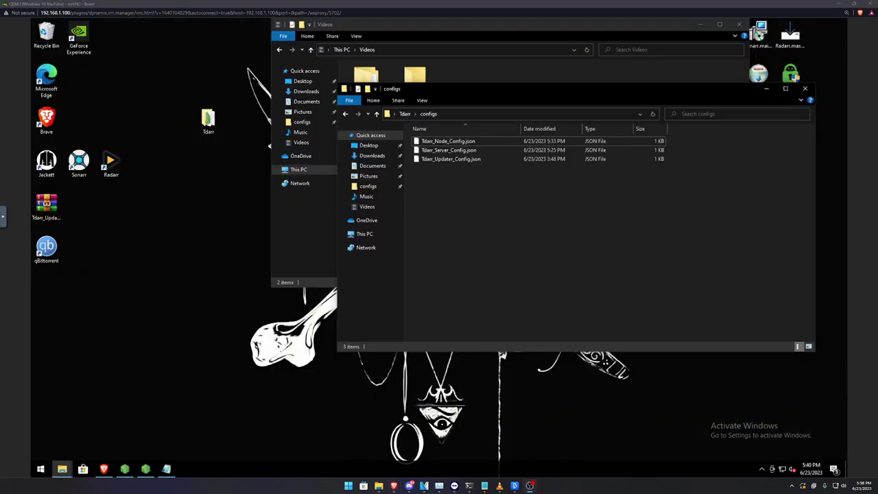
{"action": "left_click", "coordinate": [172, 231]}
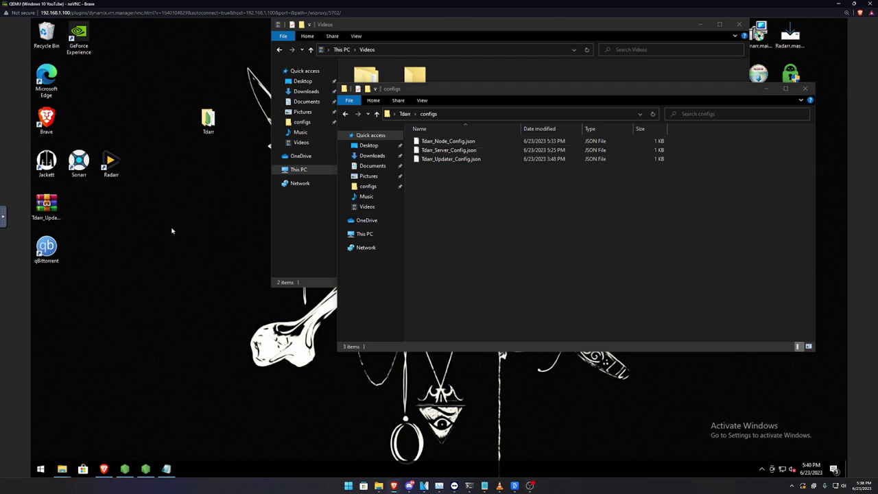
{"action": "left_click_drag", "start_coordinate": [421, 94], "coordinate": [370, 156]}
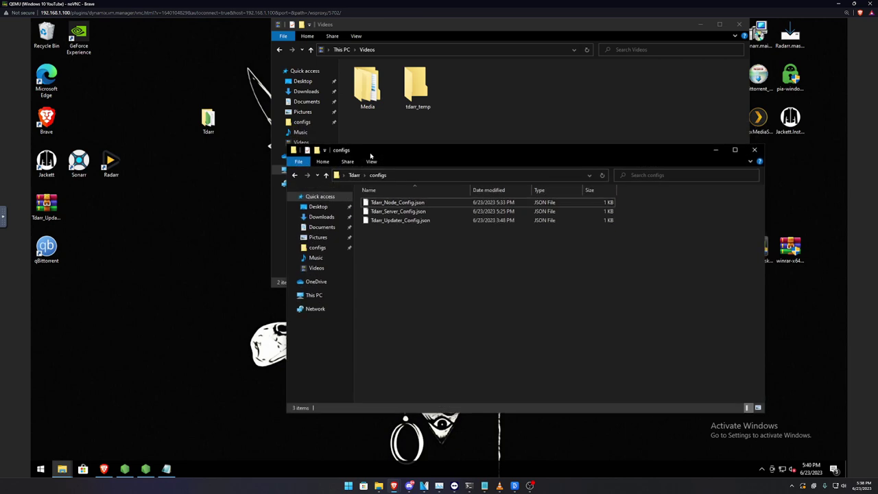
{"action": "left_click_drag", "start_coordinate": [371, 155], "coordinate": [393, 156]}
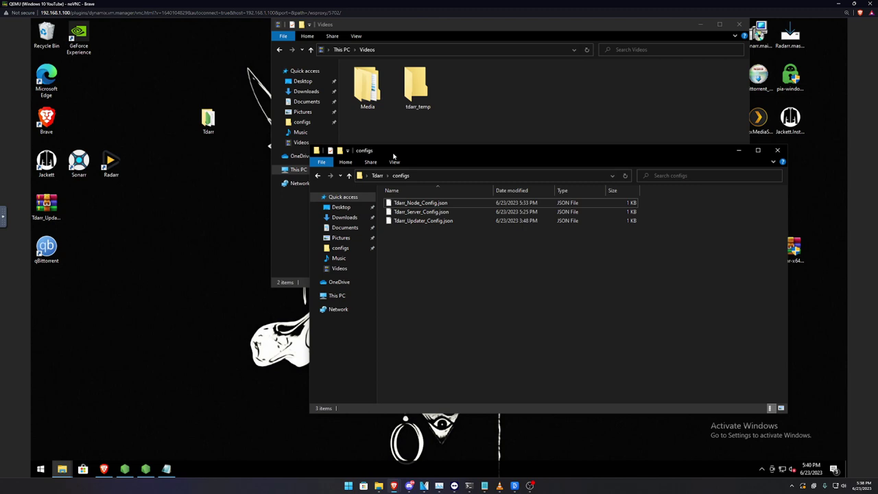
{"action": "left_click_drag", "start_coordinate": [421, 151], "coordinate": [385, 140]}
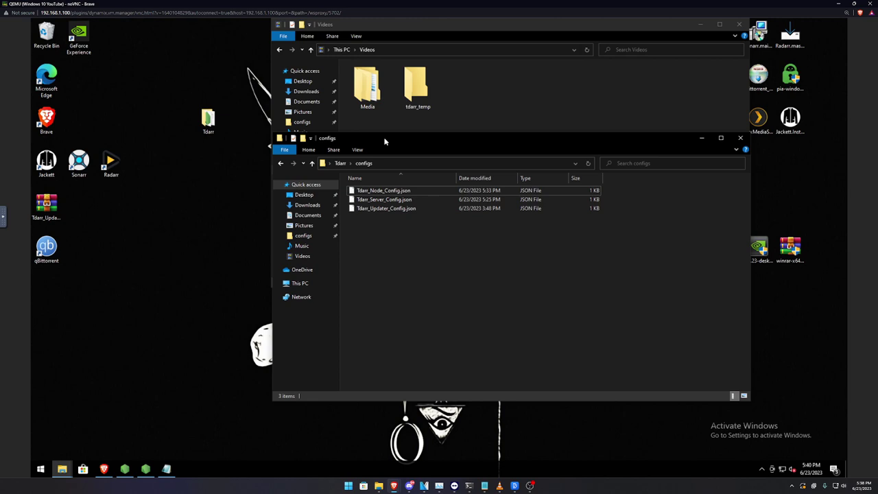
{"action": "mouse_move", "coordinate": [384, 142]}
{"action": "left_mouse_down"}
{"action": "mouse_move", "coordinate": [393, 140]}
{"action": "mouse_move", "coordinate": [387, 154]}
{"action": "mouse_move", "coordinate": [363, 149]}
{"action": "mouse_move", "coordinate": [395, 142]}
{"action": "left_mouse_up"}
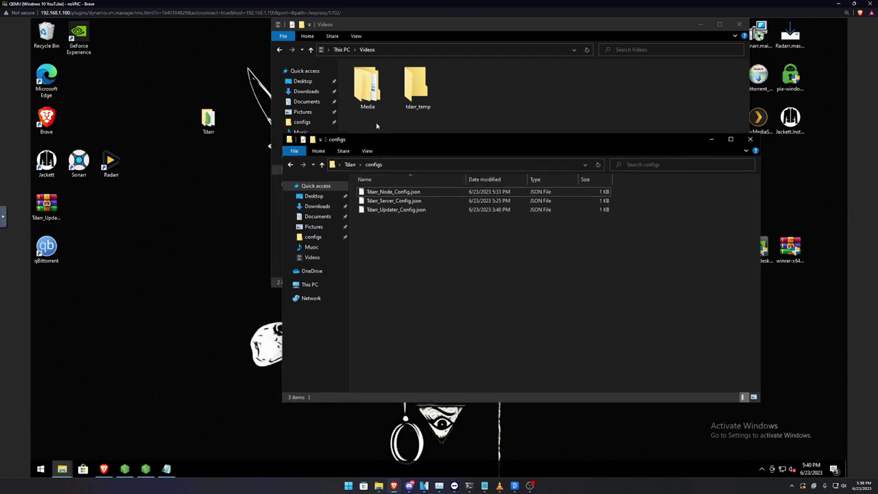
Bring the Videos folder window to the front, go up to This PC and open the properties of the Videos folder.
{"action": "left_click", "coordinate": [377, 127]}
{"action": "left_click_drag", "start_coordinate": [362, 27], "coordinate": [397, 45]}
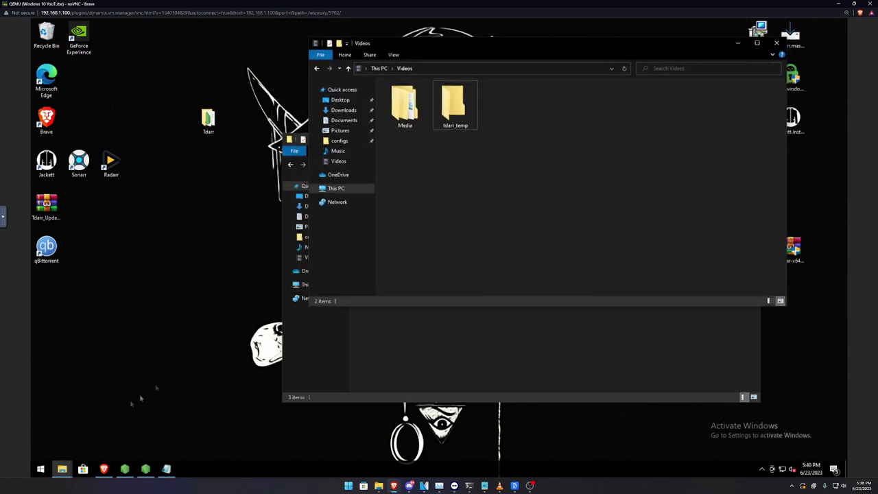
{"action": "left_click", "coordinate": [378, 68]}
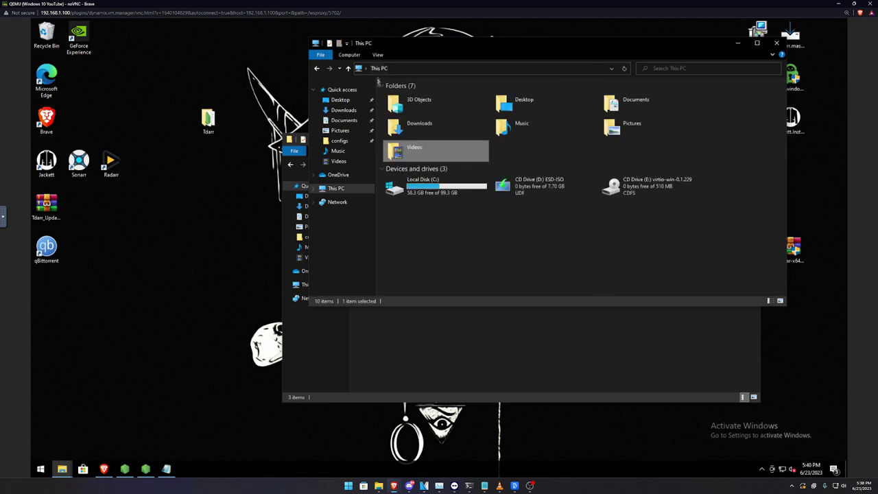
{"action": "right_click", "coordinate": [426, 152]}
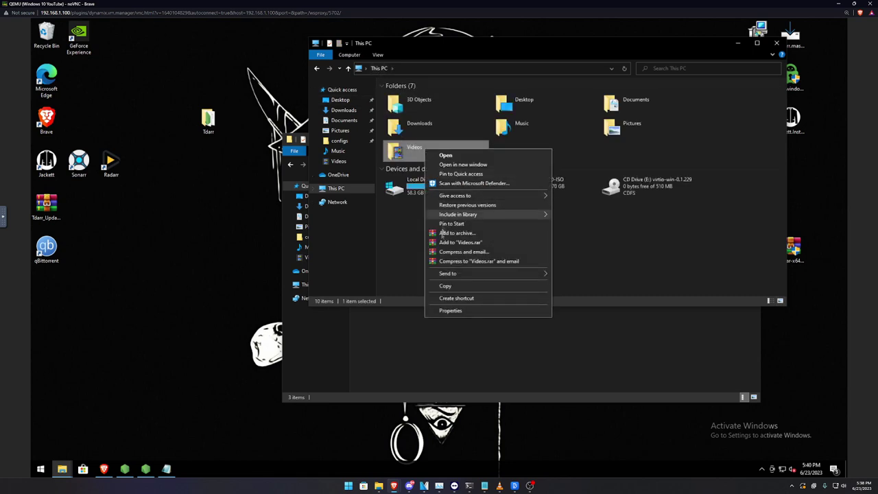
{"action": "left_click", "coordinate": [450, 311]}
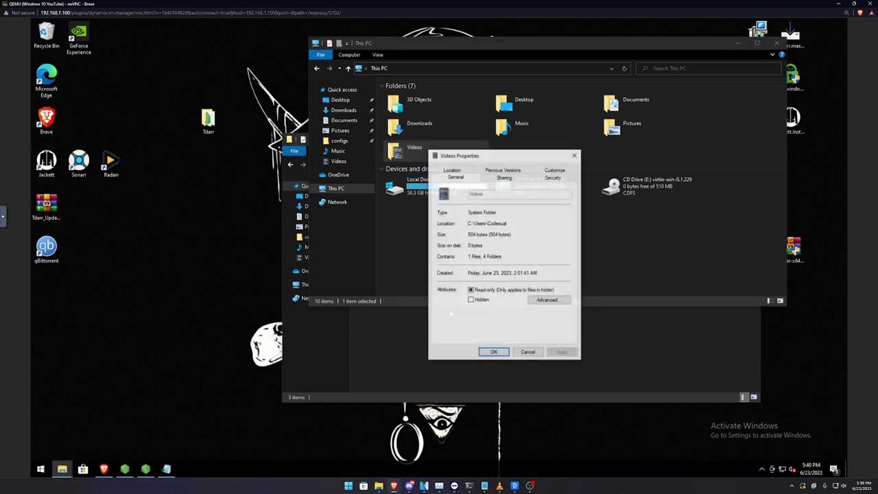
Open the advanced sharing permissions of the Videos folder and examine the share permissions of the local user account.
{"action": "left_click_drag", "start_coordinate": [491, 158], "coordinate": [264, 155]}
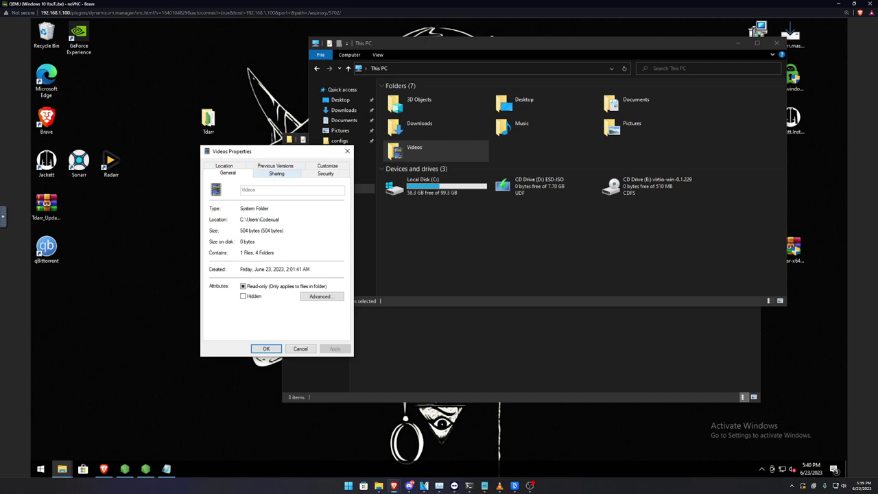
{"action": "left_click", "coordinate": [276, 173]}
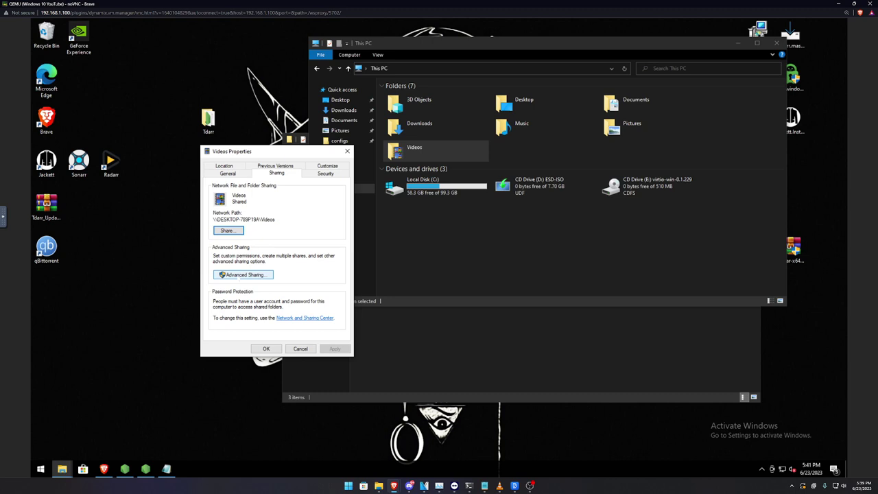
{"action": "left_click", "coordinate": [238, 275]}
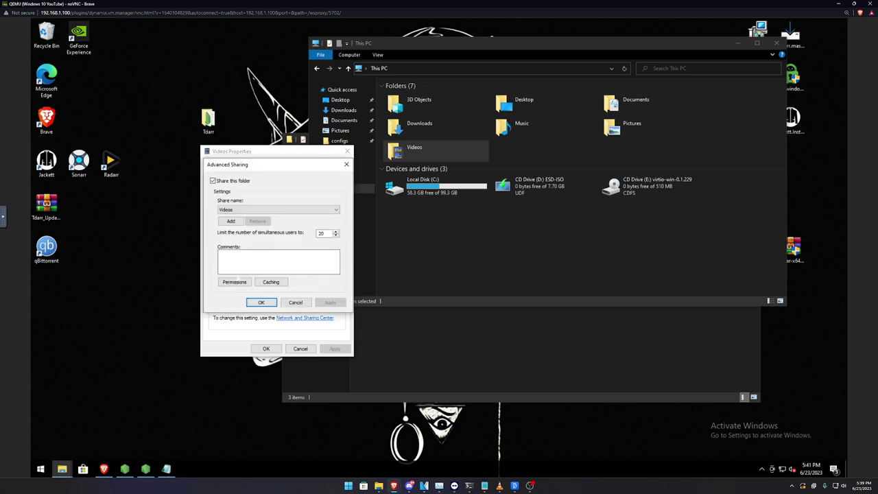
{"action": "left_click", "coordinate": [234, 282]}
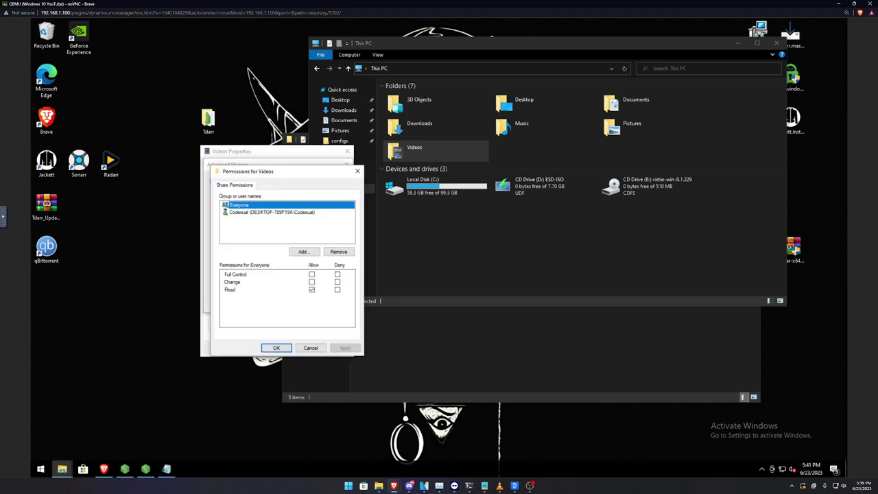
{"action": "left_click", "coordinate": [274, 213]}
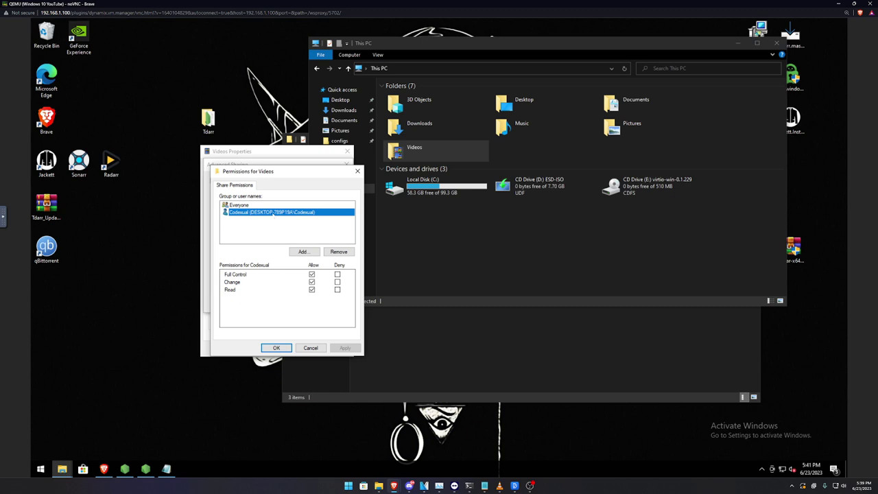
Search Windows for "users" and open the system settings to add, edit or remove other users.
{"action": "left_click", "coordinate": [40, 469]}
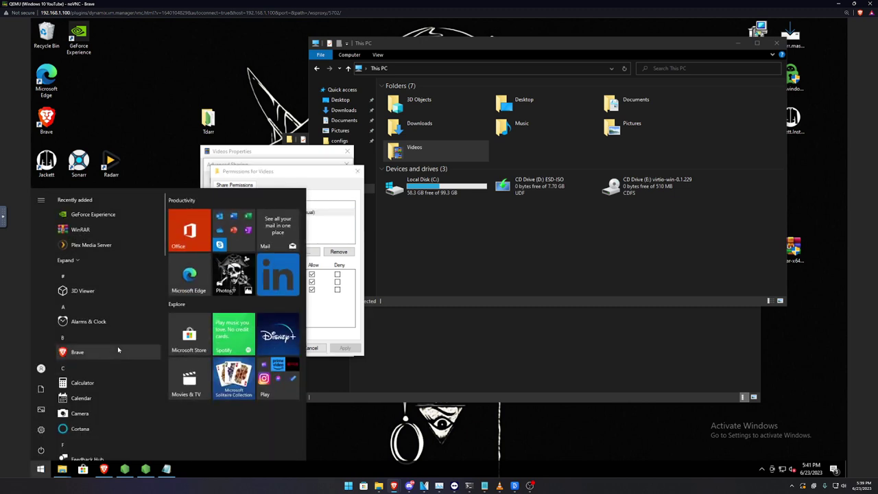
{"action": "type", "text": "users"}
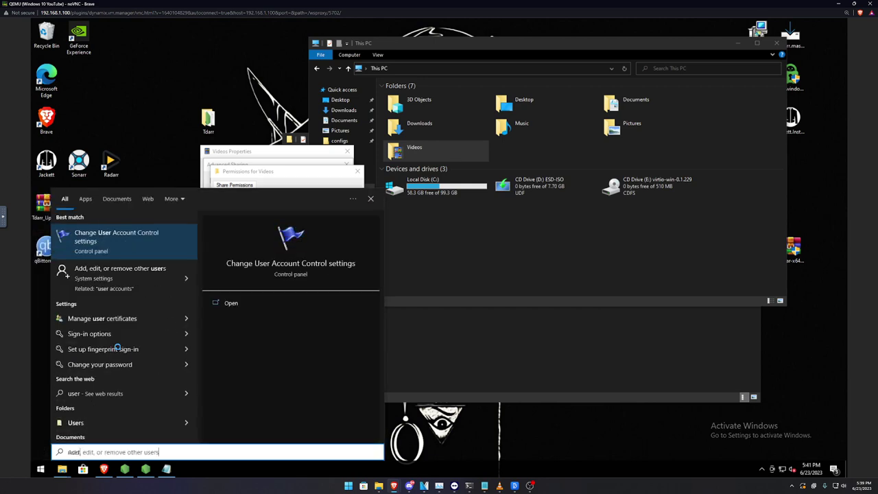
{"action": "key", "text": "Down"}
{"action": "key", "text": "Return"}
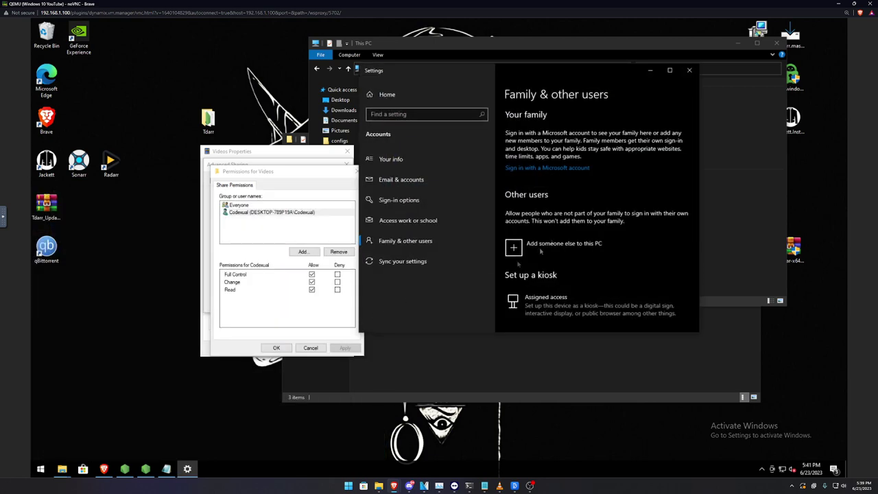
Close the account settings, then remove the local user account from the Videos share permissions and open the selection for adding users.
{"action": "left_click", "coordinate": [689, 70]}
{"action": "mouse_move", "coordinate": [321, 171]}
{"action": "left_mouse_down"}
{"action": "mouse_move", "coordinate": [297, 168]}
{"action": "mouse_move", "coordinate": [274, 142]}
{"action": "mouse_move", "coordinate": [334, 178]}
{"action": "left_mouse_up"}
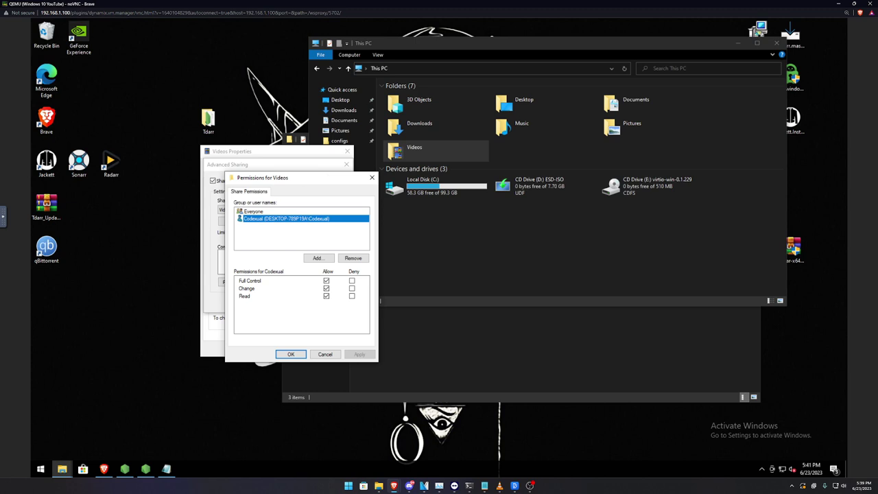
{"action": "left_click", "coordinate": [353, 258]}
{"action": "left_click", "coordinate": [316, 258]}
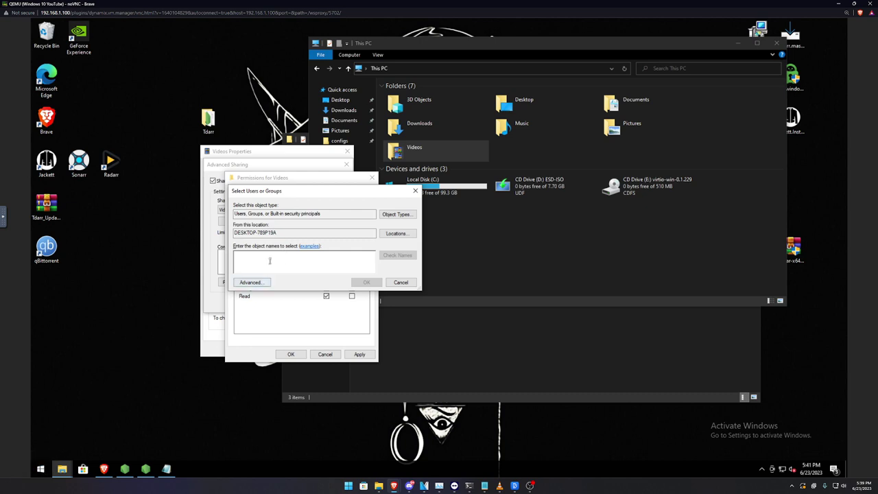
Open Command Prompt and run whoami to look up the current account's user name.
{"action": "left_click", "coordinate": [41, 469]}
{"action": "type", "text": "cmd"}
{"action": "key", "text": "Return"}
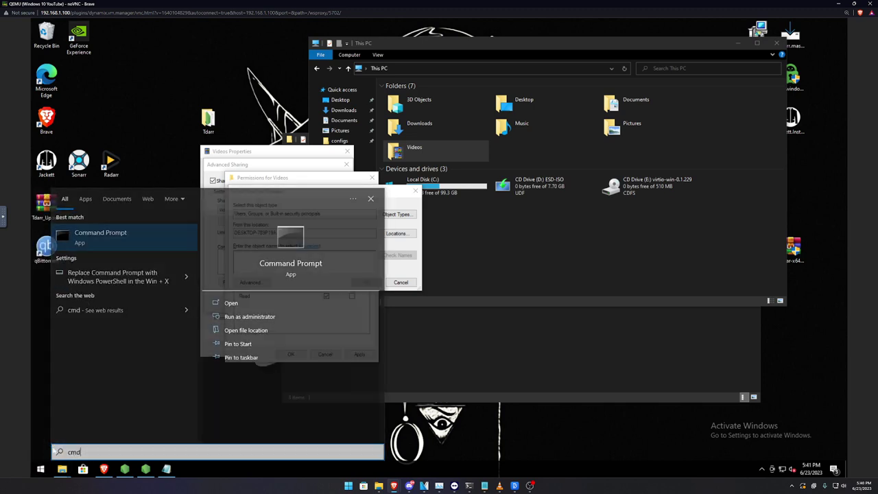
{"action": "type", "text": "whoami"}
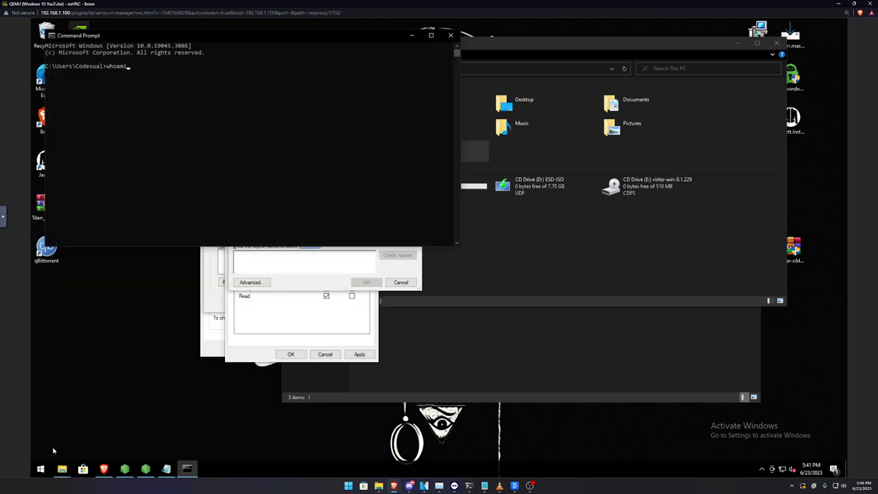
{"action": "key", "text": "Return"}
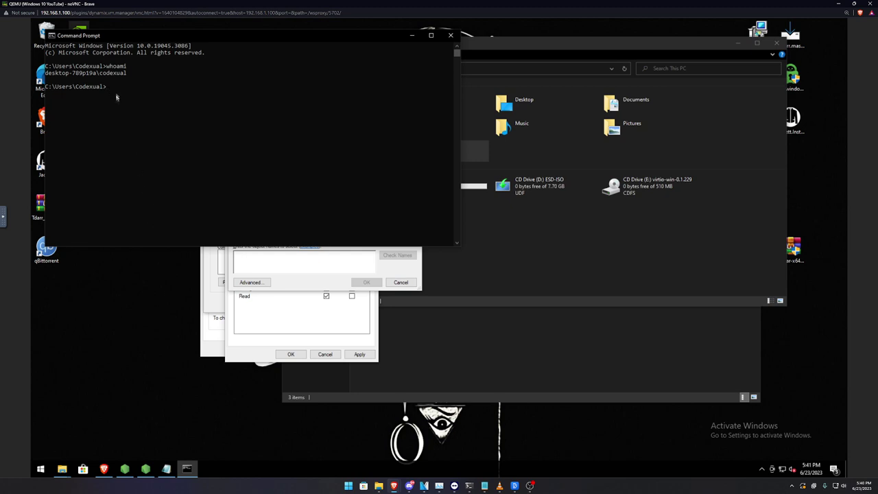
{"action": "double_click", "coordinate": [104, 74]}
Enter the local account's user name, check it and add the account to the Videos share permissions.
{"action": "left_click", "coordinate": [263, 263]}
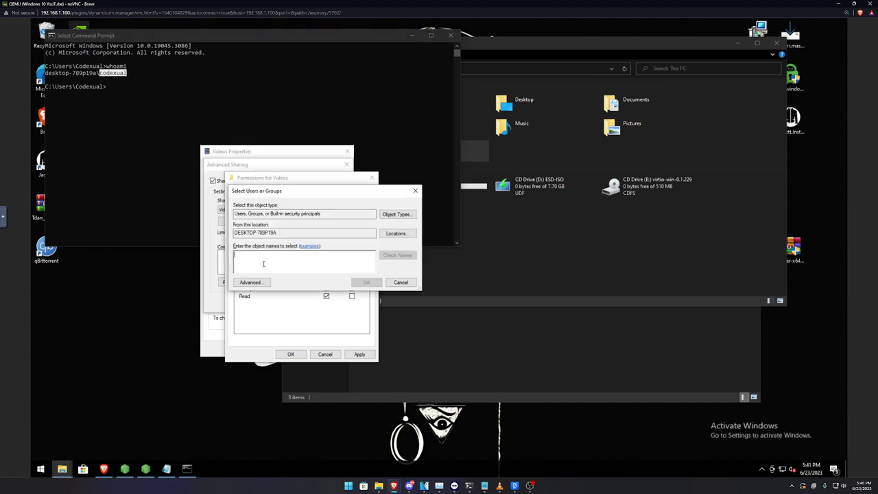
{"action": "type", "text": "codexual"}
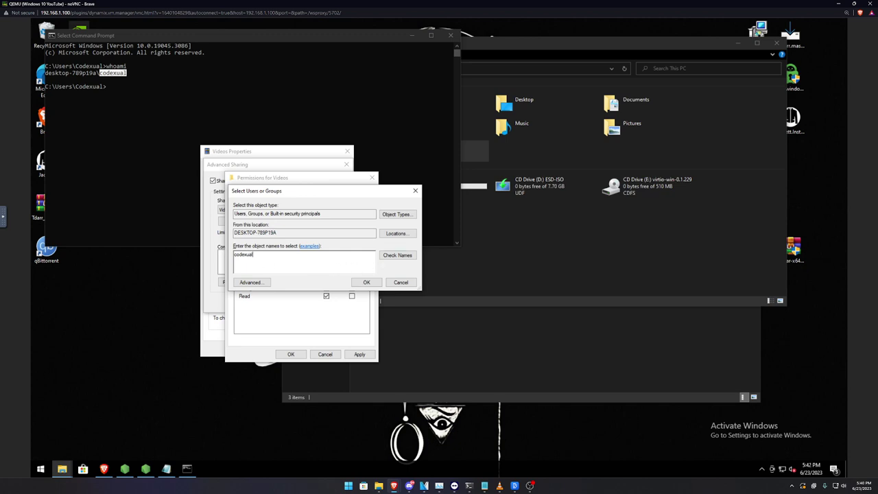
{"action": "left_click", "coordinate": [397, 255]}
{"action": "key", "text": "ctrl+a"}
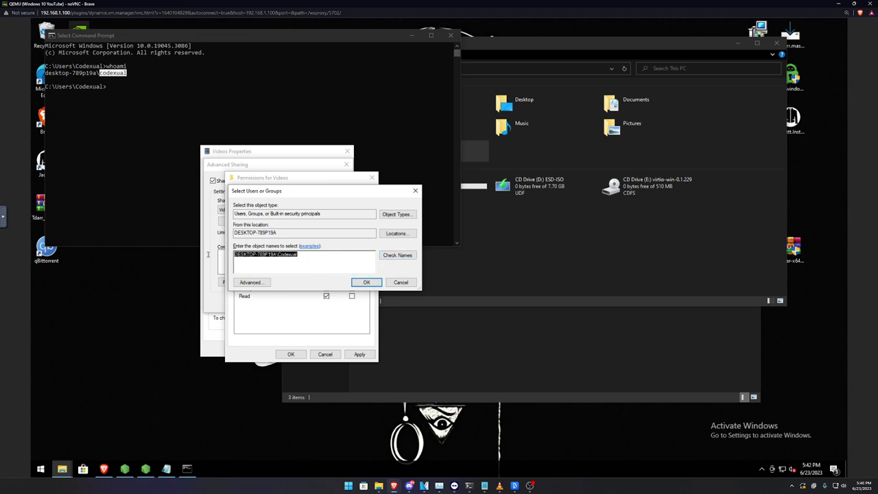
{"action": "left_click", "coordinate": [338, 255]}
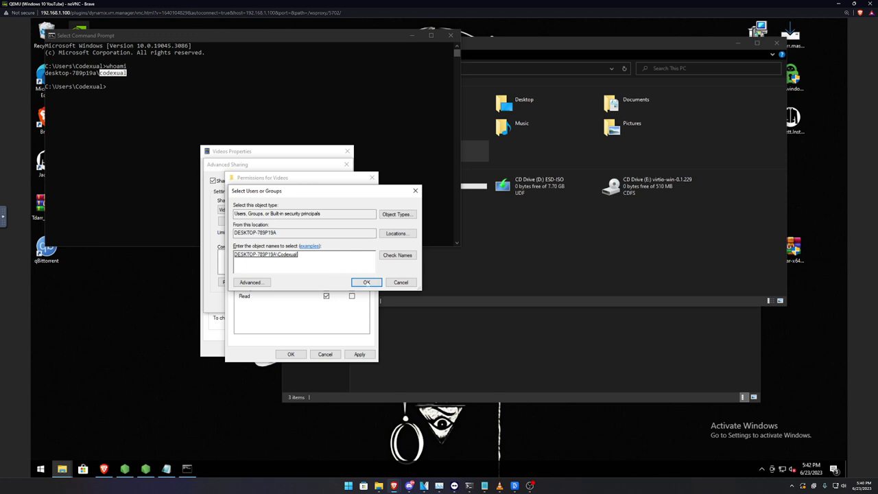
{"action": "key", "text": "Return"}
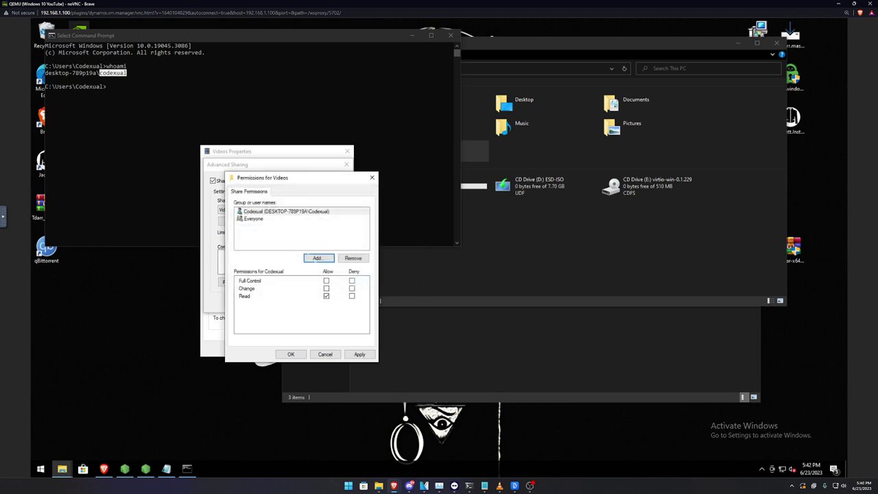
Allow Full Control for the added account, apply the share permissions and confirm the advanced sharing of the Videos folder.
{"action": "left_click", "coordinate": [326, 280]}
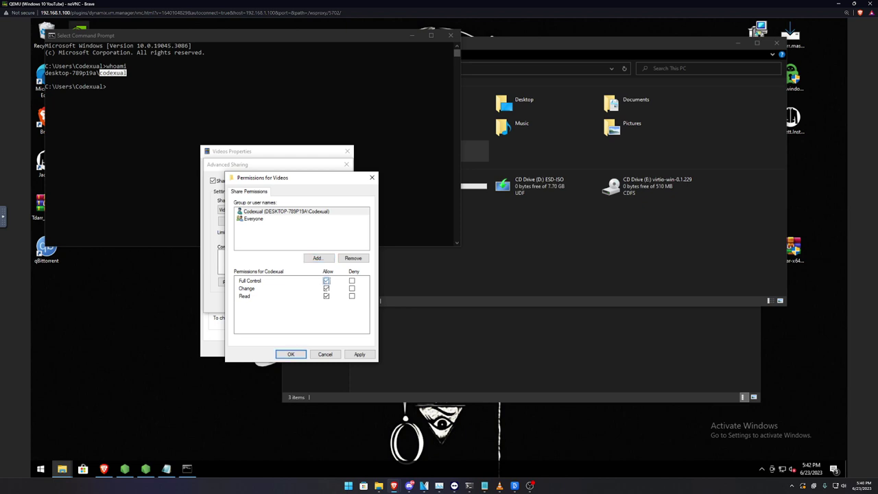
{"action": "key", "text": "alt+a"}
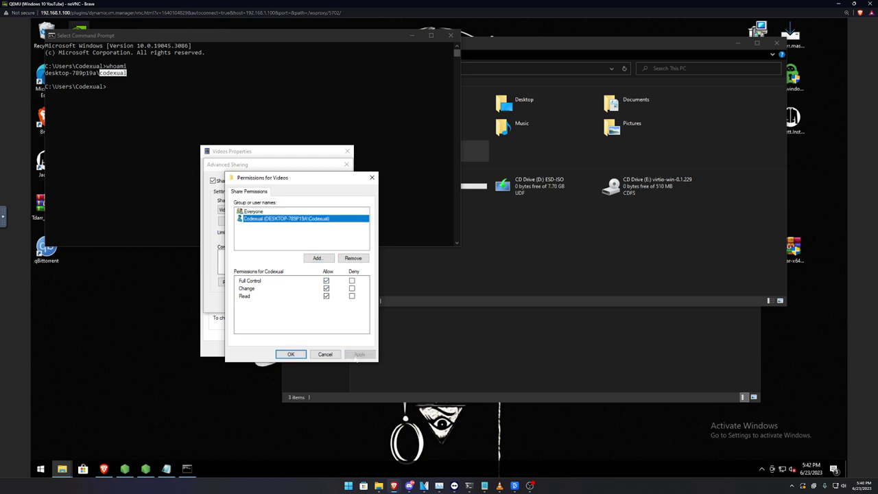
{"action": "key", "text": "Return"}
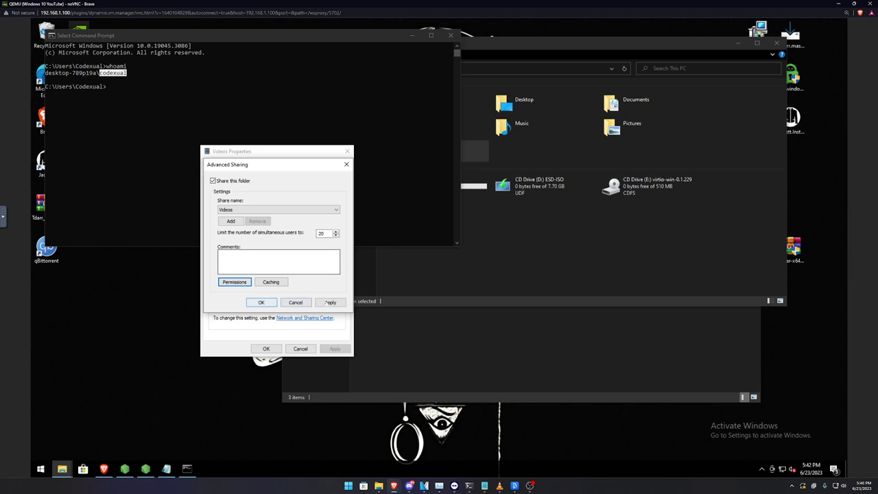
{"action": "key", "text": "Return"}
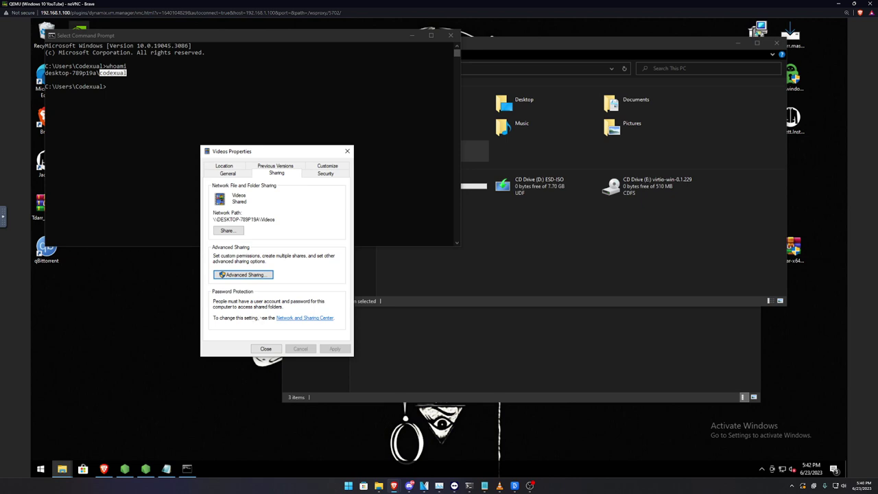
Open the network's advanced sharing settings and examine the Private profile's network discovery and file and printer sharing options.
{"action": "left_click", "coordinate": [293, 318]}
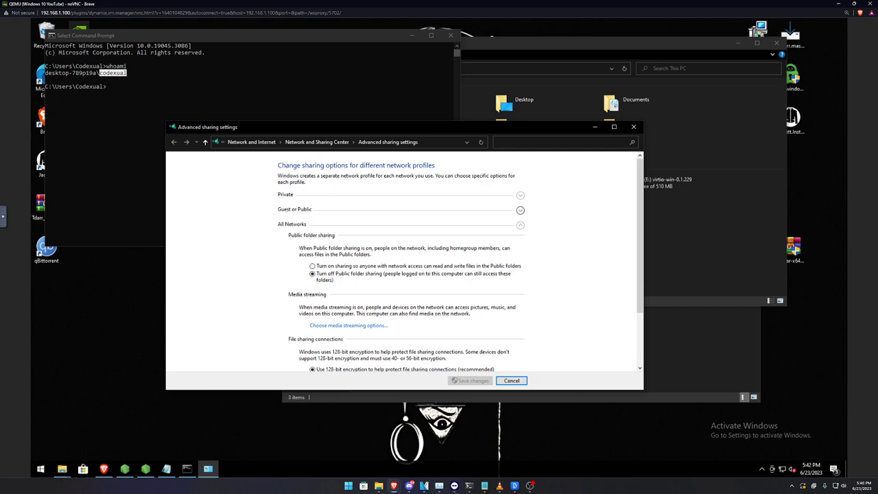
{"action": "mouse_move", "coordinate": [288, 129]}
{"action": "left_mouse_down"}
{"action": "mouse_move", "coordinate": [484, 125]}
{"action": "mouse_move", "coordinate": [304, 125]}
{"action": "left_mouse_up"}
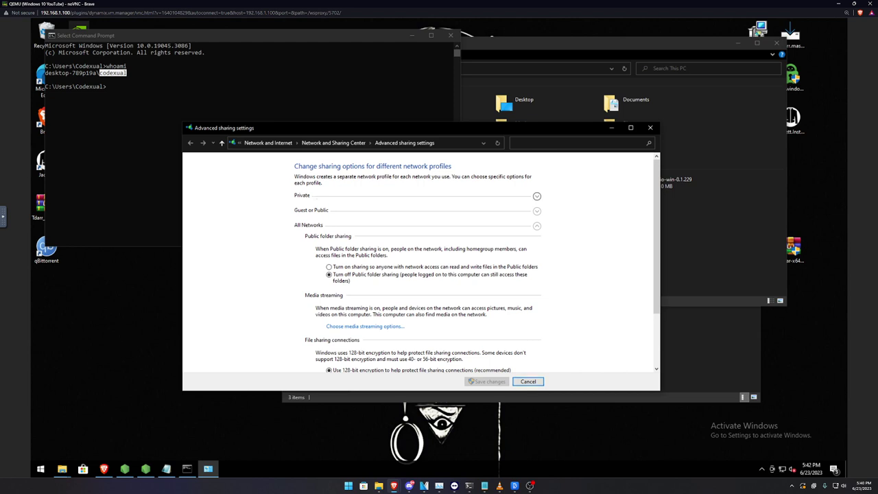
{"action": "left_click", "coordinate": [306, 196]}
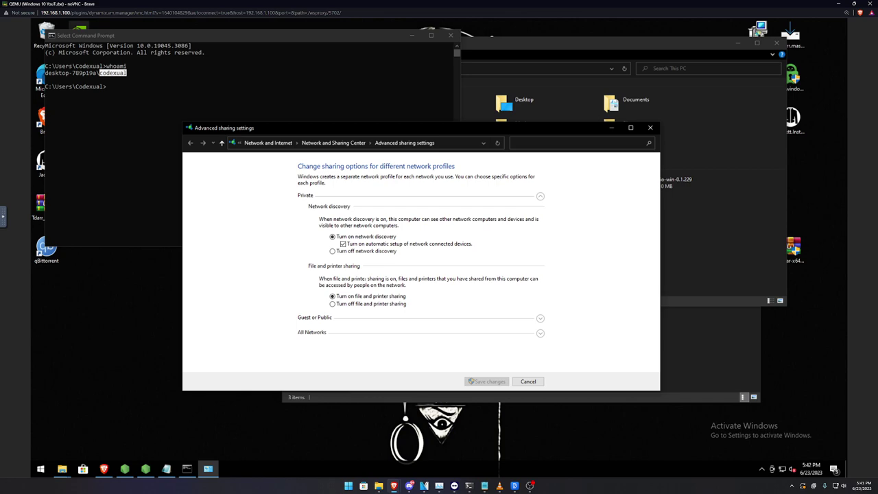
{"action": "mouse_move", "coordinate": [351, 128]}
{"action": "left_mouse_down"}
{"action": "mouse_move", "coordinate": [414, 217]}
{"action": "mouse_move", "coordinate": [310, 121]}
{"action": "mouse_move", "coordinate": [369, 128]}
{"action": "mouse_move", "coordinate": [362, 129]}
{"action": "left_mouse_up"}
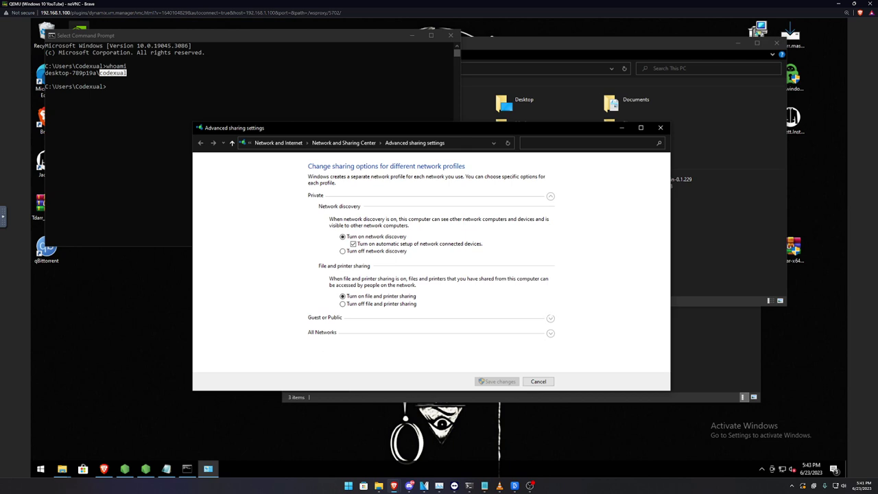
Examine the sharing options for All Networks, Private and Guest or Public, and close the advanced sharing settings.
{"action": "left_click", "coordinate": [550, 318]}
{"action": "left_click", "coordinate": [550, 319]}
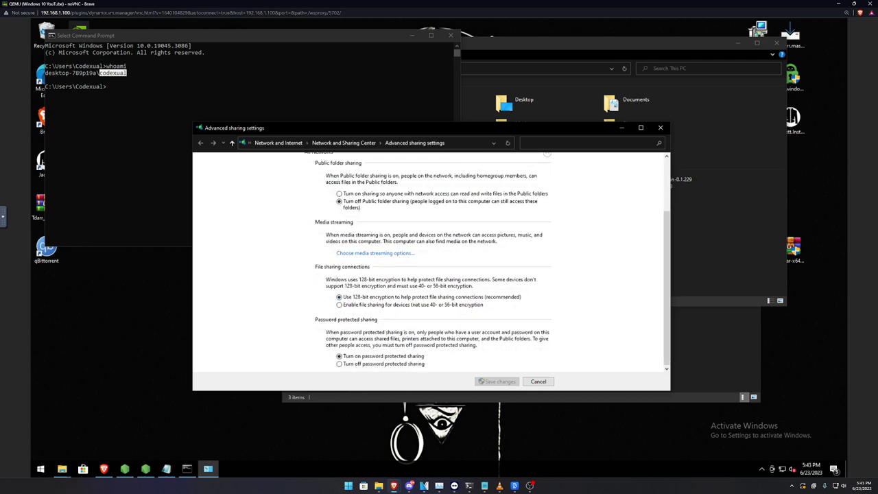
{"action": "scroll", "coordinate": [431, 260], "scroll_direction": "up", "scroll_amount": 2}
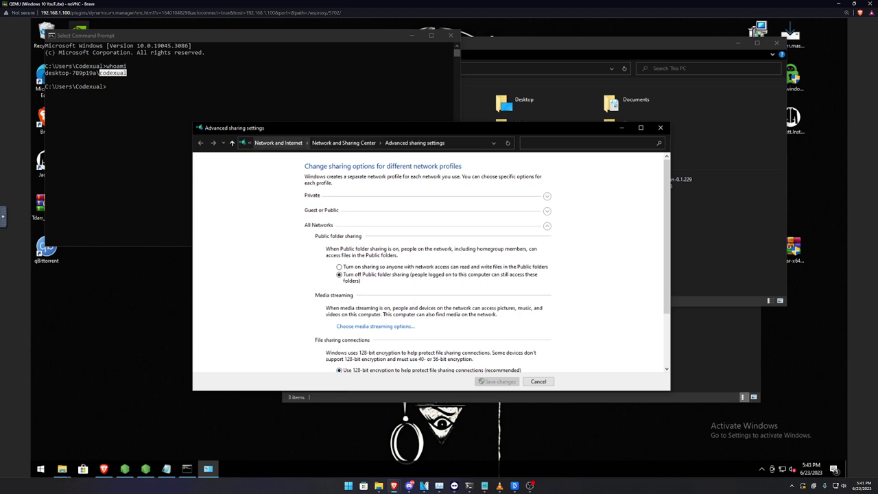
{"action": "left_click", "coordinate": [547, 196]}
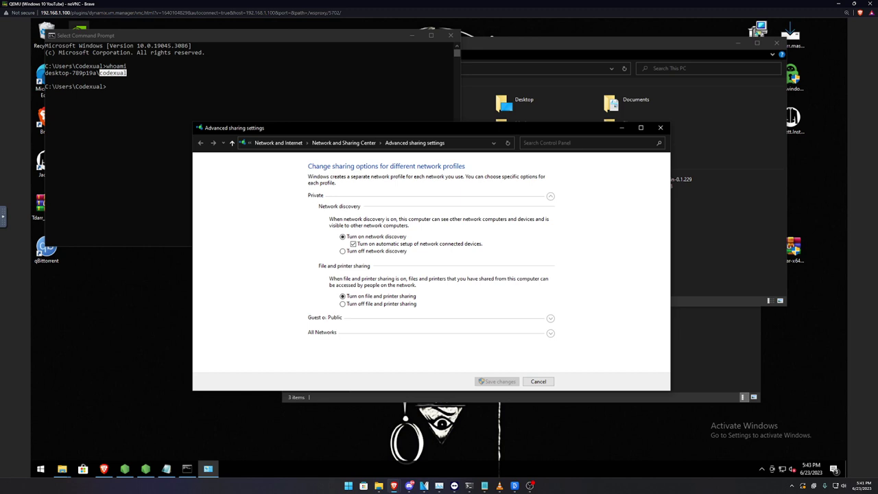
{"action": "left_click", "coordinate": [550, 319]}
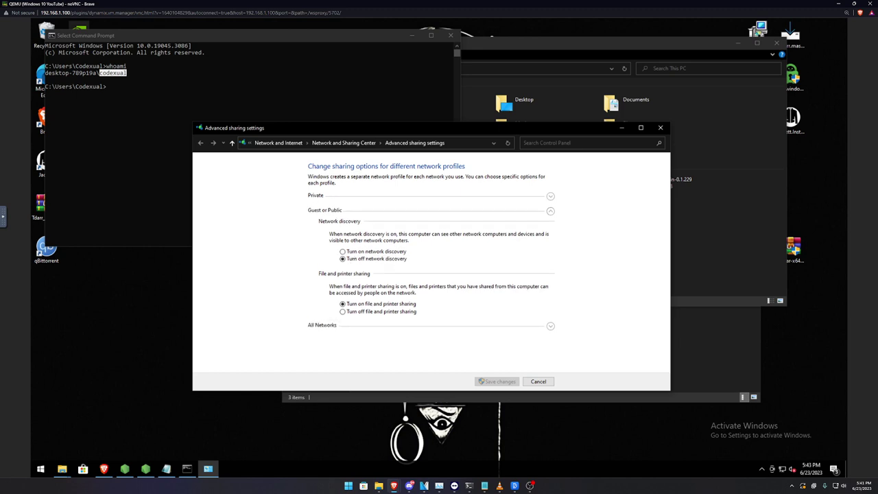
{"action": "left_click", "coordinate": [660, 127]}
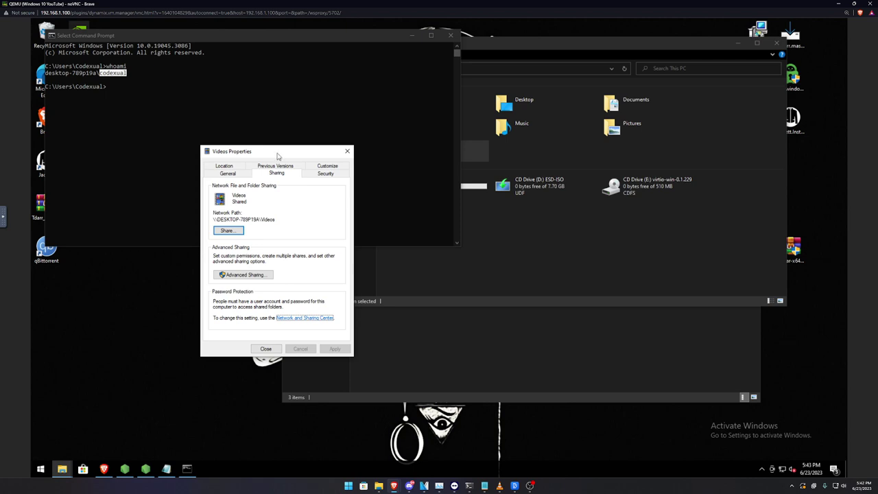
Minimize every window except the Videos properties, and start a new blank document in Notepad.
{"action": "left_click_drag", "start_coordinate": [279, 156], "coordinate": [353, 166]}
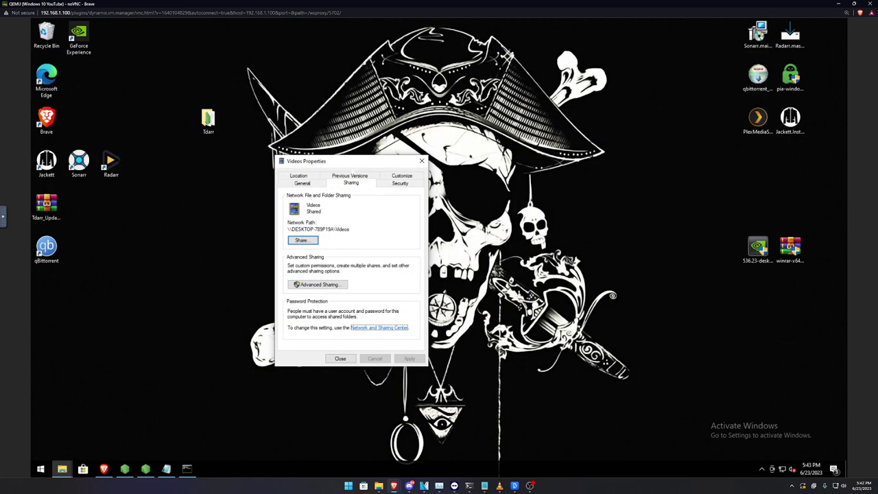
{"action": "left_click_drag", "start_coordinate": [315, 161], "coordinate": [261, 158]}
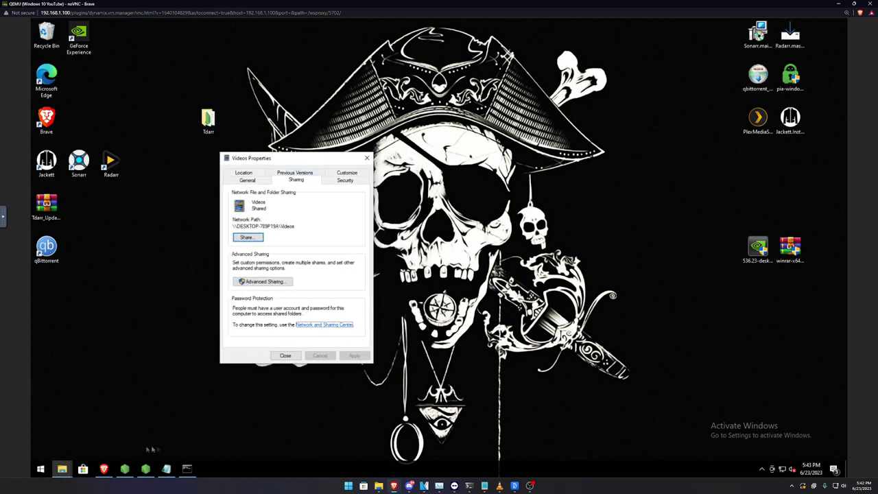
{"action": "left_click", "coordinate": [165, 469]}
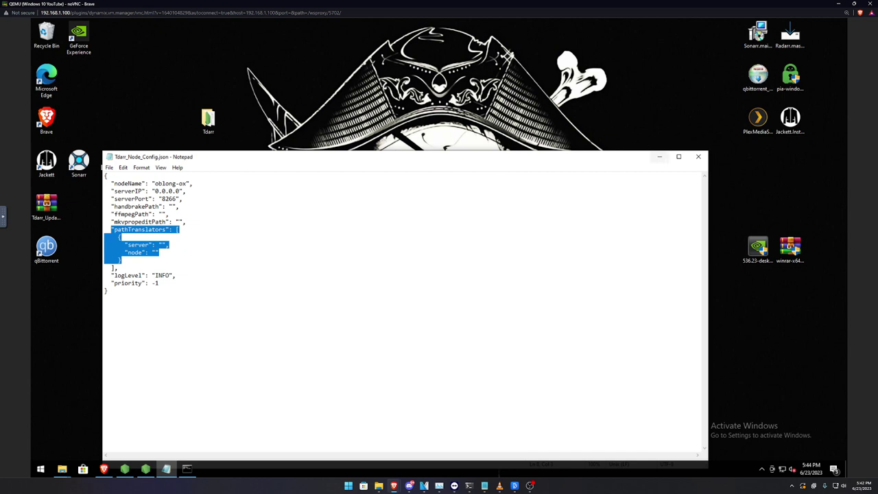
{"action": "left_click", "coordinate": [110, 167]}
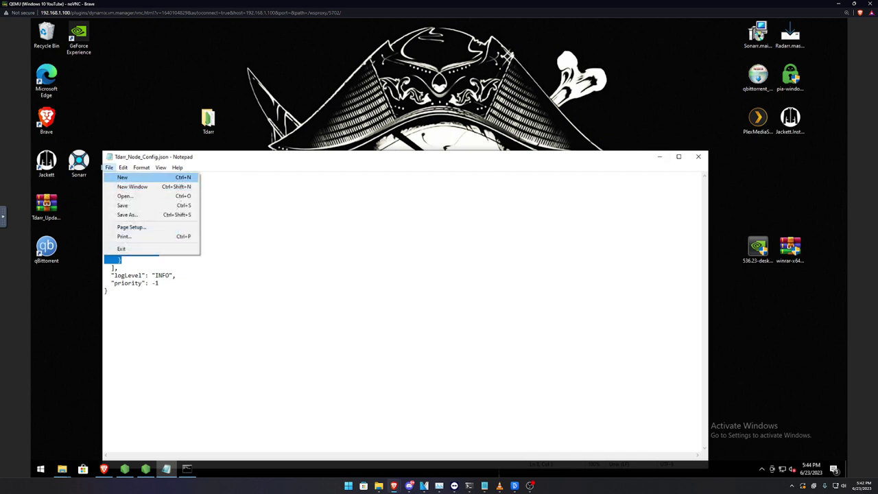
{"action": "left_click", "coordinate": [120, 177]}
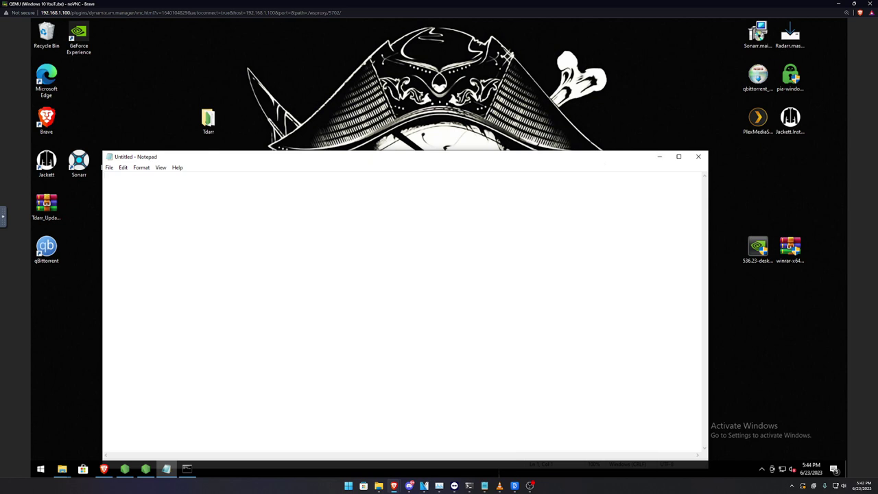
Copy the network path from the Videos properties and paste it into the blank Notepad document.
{"action": "left_click_drag", "start_coordinate": [618, 156], "coordinate": [581, 273]}
{"action": "left_click_drag", "start_coordinate": [307, 227], "coordinate": [232, 226]}
{"action": "key", "text": "ctrl+c"}
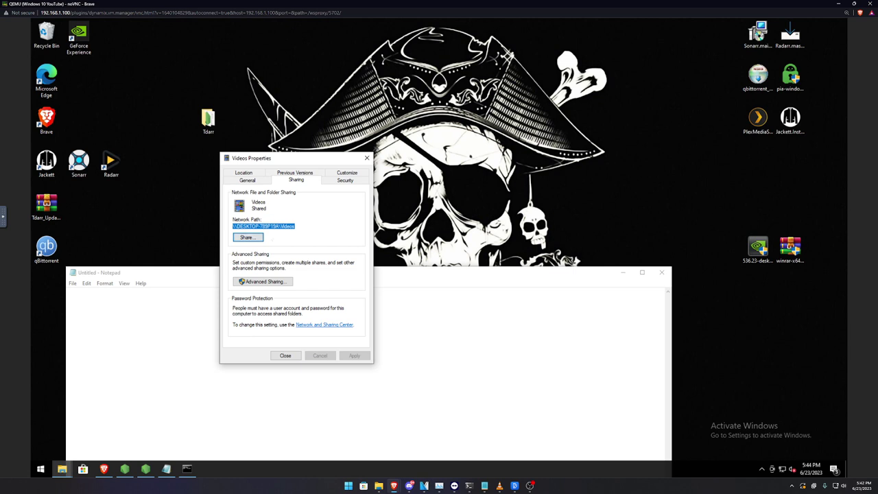
{"action": "left_click", "coordinate": [177, 306]}
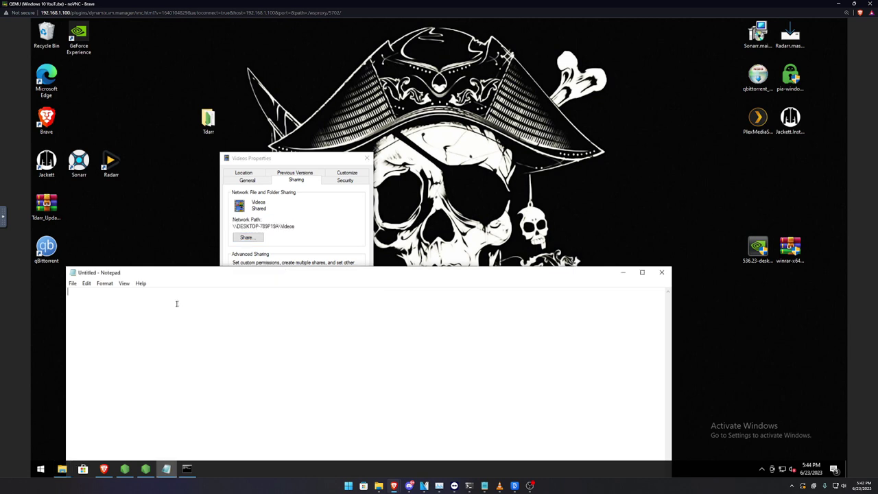
{"action": "key", "text": "ctrl+v"}
Select the computer name in the pasted path, and enter the command ipconfig in Command Prompt without running it.
{"action": "left_click_drag", "start_coordinate": [127, 292], "coordinate": [74, 292]}
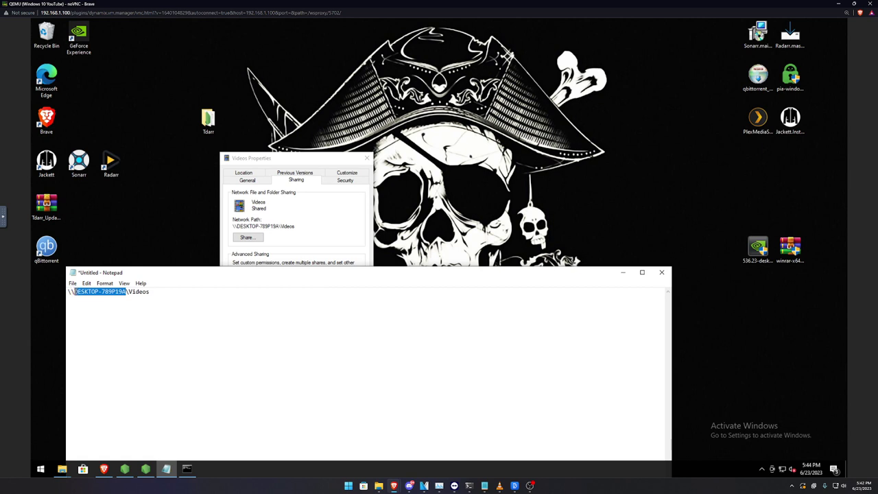
{"action": "left_click", "coordinate": [186, 468]}
{"action": "right_click", "coordinate": [214, 161]}
{"action": "type", "text": "ipconfig"}
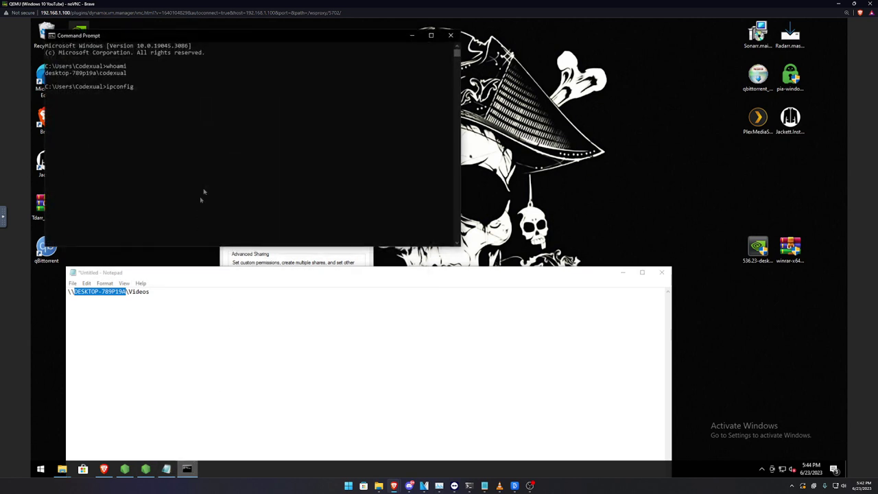
Replace the computer name in the pasted path with 192.168.69.69, and bring the Videos properties back to the front.
{"action": "left_click_drag", "start_coordinate": [126, 293], "coordinate": [75, 293]}
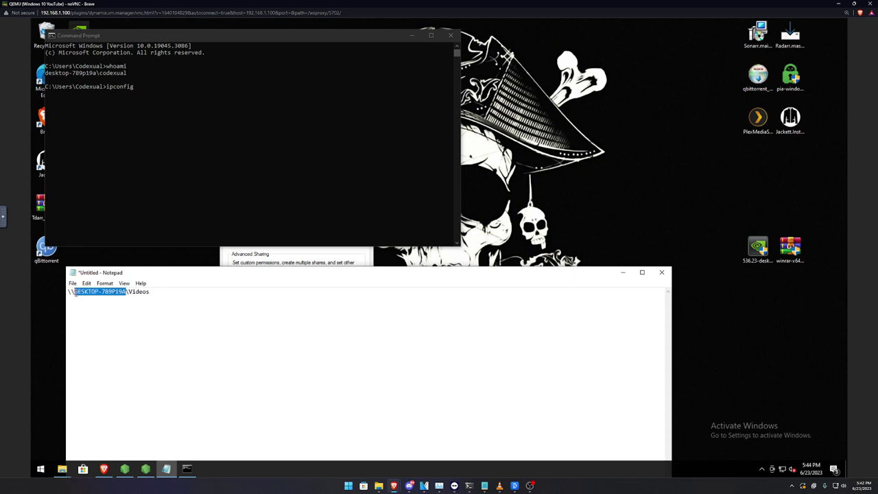
{"action": "type", "text": "192.168"}
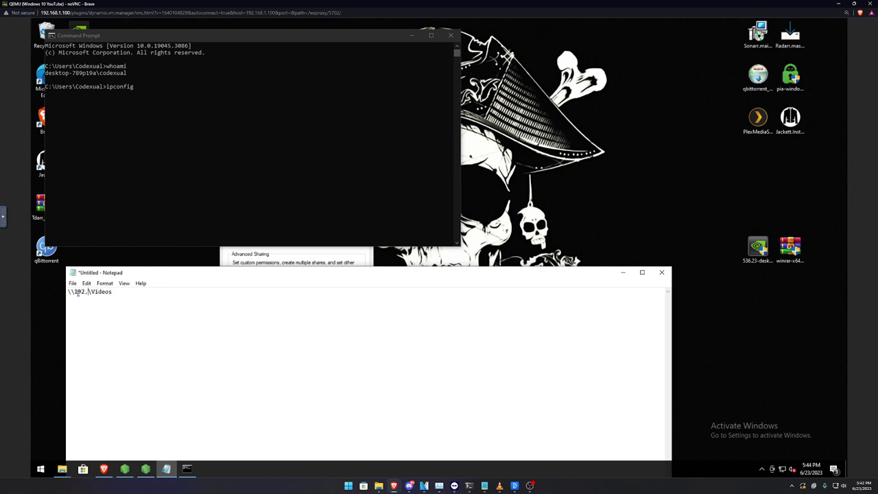
{"action": "type", "text": ".69.69"}
{"action": "key", "text": "alt+Tab"}
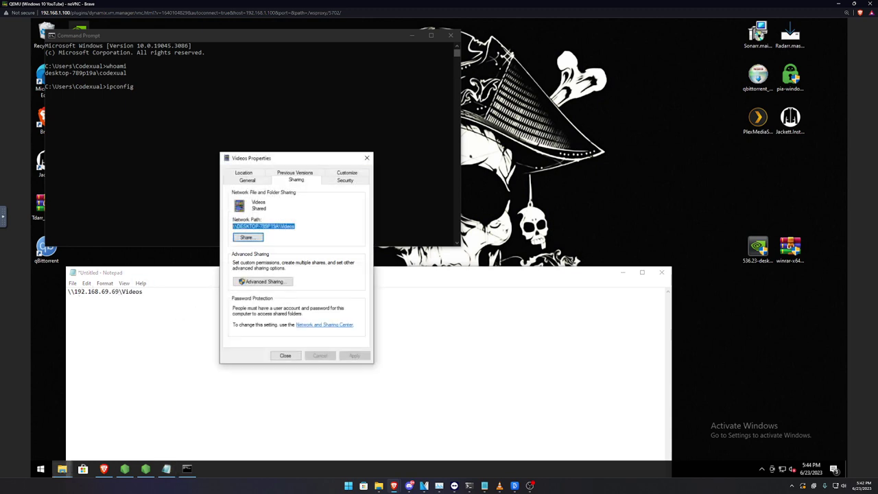
Copy the path \\192.168.69.69\Videos from the Notepad document, and bring the This PC window to the front.
{"action": "left_click_drag", "start_coordinate": [150, 294], "coordinate": [63, 291]}
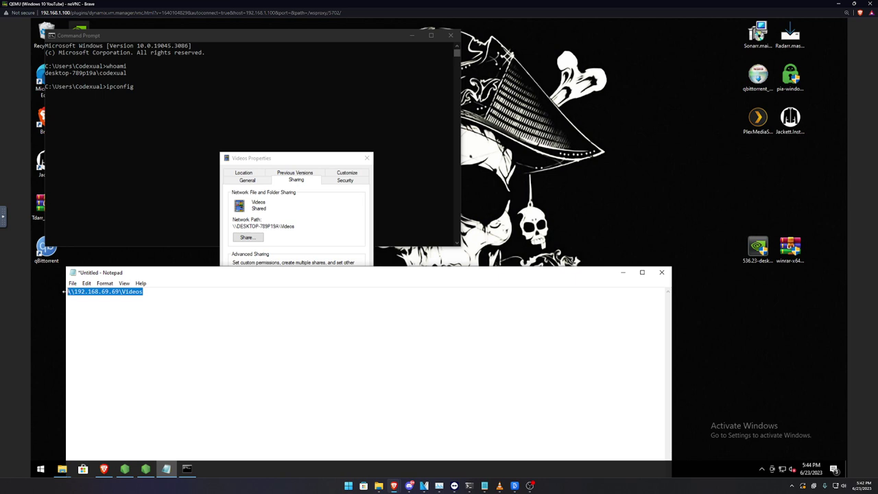
{"action": "right_click", "coordinate": [70, 292]}
{"action": "left_click", "coordinate": [99, 317]}
{"action": "left_click", "coordinate": [126, 361]}
{"action": "left_click", "coordinate": [61, 469]}
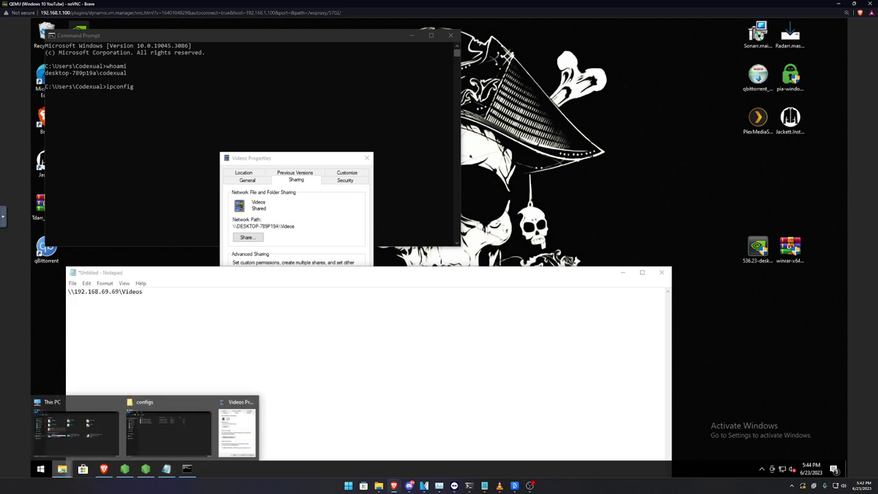
{"action": "left_click", "coordinate": [75, 431]}
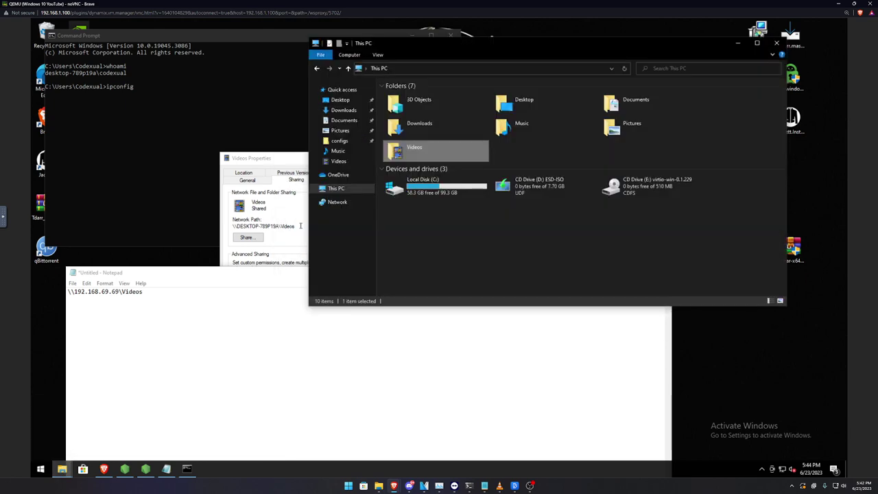
{"action": "left_click_drag", "start_coordinate": [425, 47], "coordinate": [376, 87]}
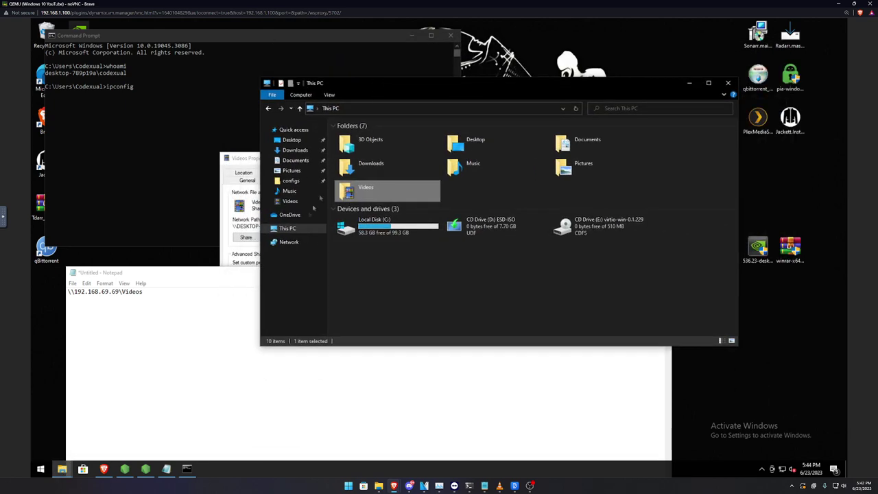
{"action": "right_click", "coordinate": [283, 231]}
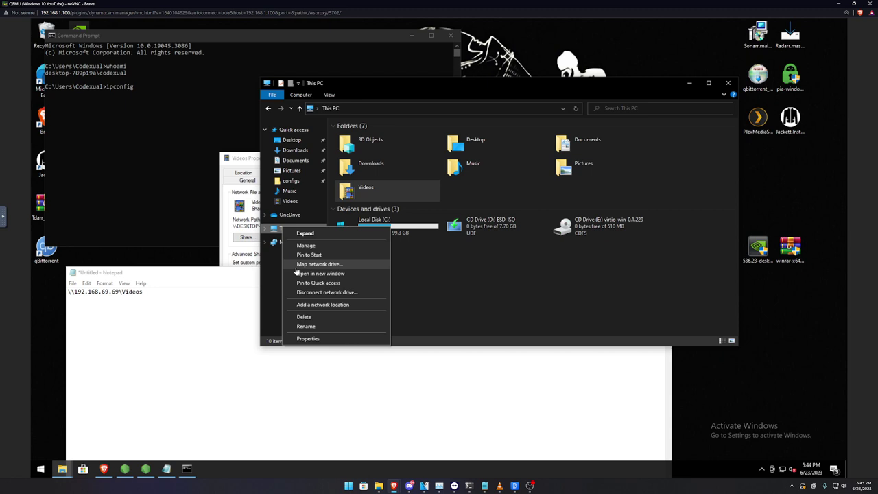
{"action": "left_click", "coordinate": [441, 277]}
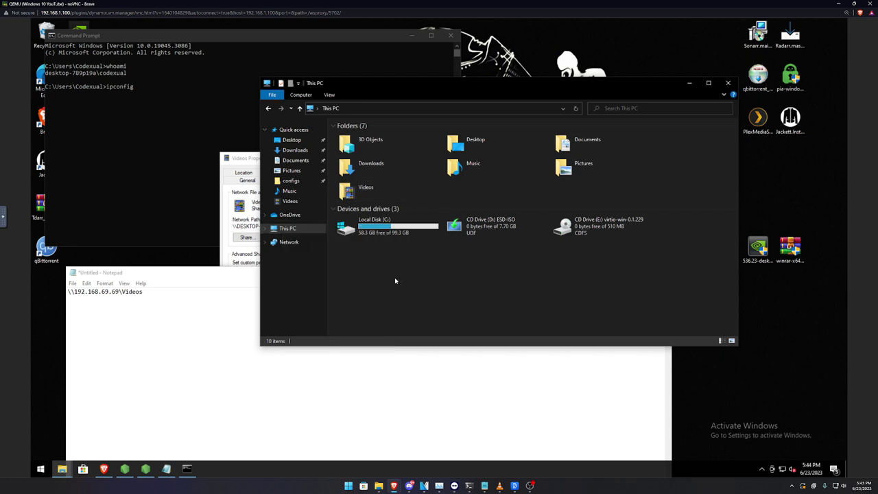
{"action": "left_click_drag", "start_coordinate": [413, 276], "coordinate": [362, 225]}
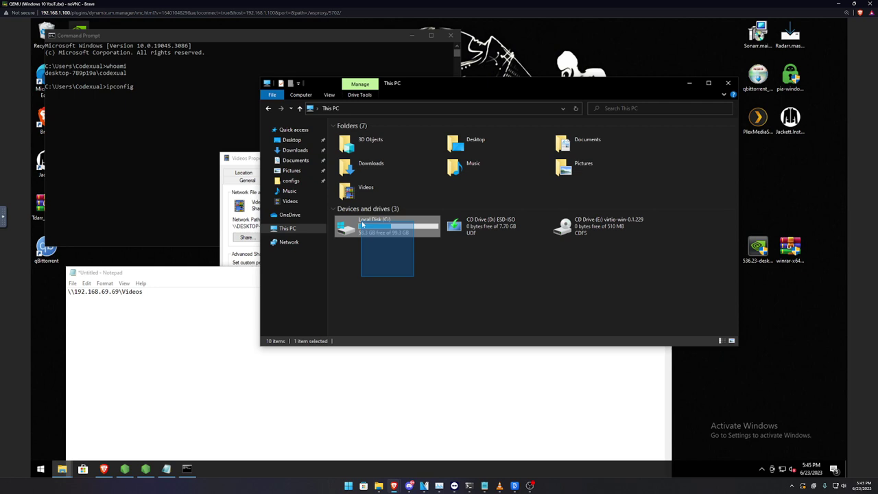
{"action": "left_click_drag", "start_coordinate": [363, 225], "coordinate": [362, 225]}
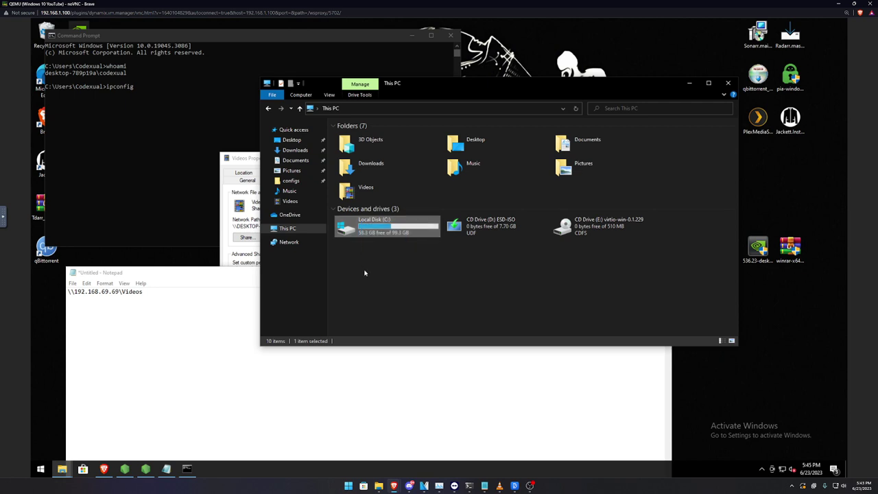
{"action": "left_click_drag", "start_coordinate": [391, 277], "coordinate": [371, 233]}
{"action": "left_click_drag", "start_coordinate": [417, 84], "coordinate": [364, 121]}
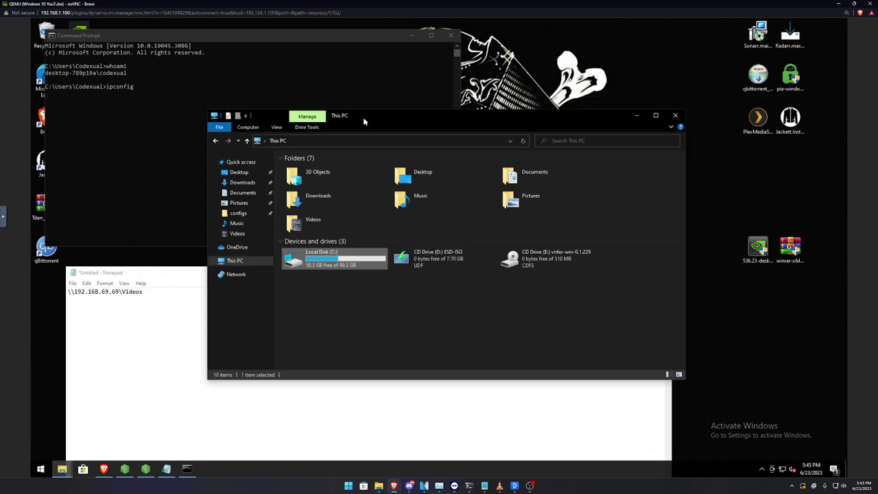
Try to map \\192.168.69.69\Videos as network drive Y:, and cancel both the connection attempt and the mapping.
{"action": "right_click", "coordinate": [242, 262]}
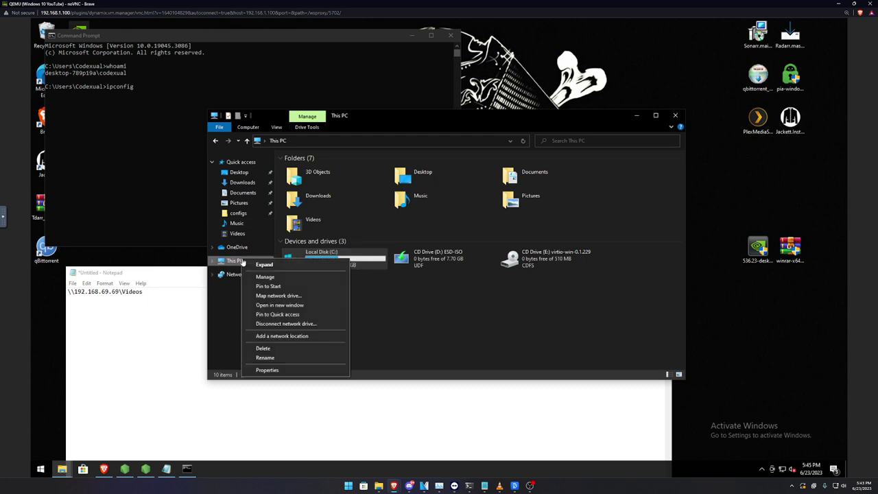
{"action": "left_click", "coordinate": [259, 297]}
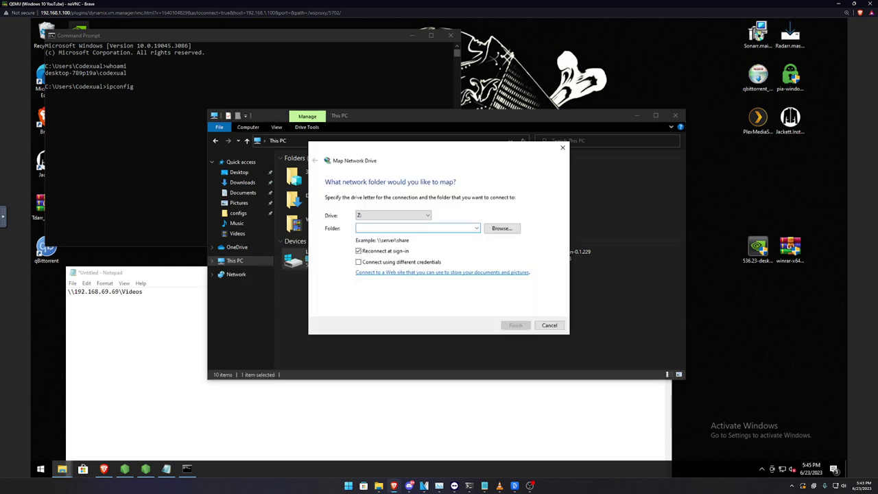
{"action": "left_click", "coordinate": [363, 215]}
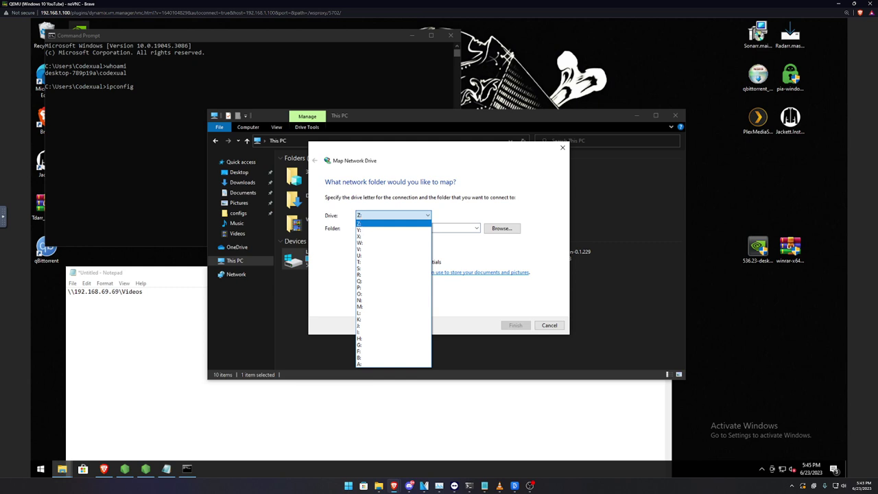
{"action": "left_click", "coordinate": [360, 230]}
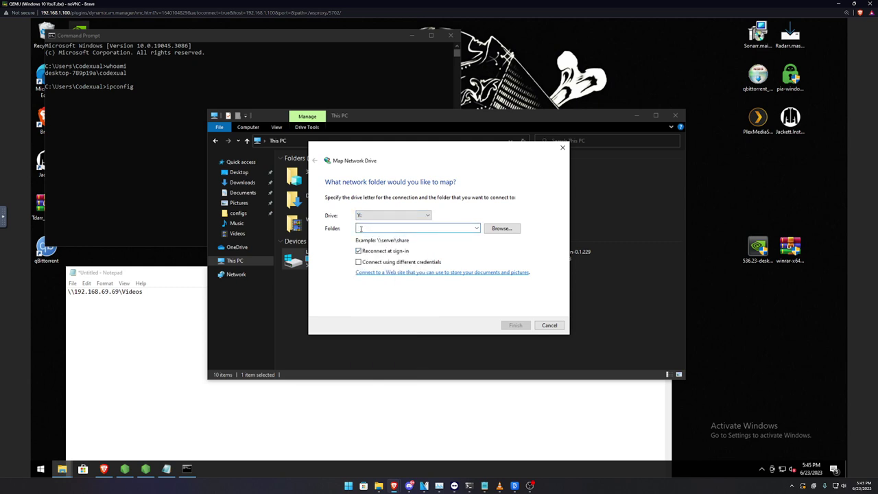
{"action": "key", "text": "ctrl+v"}
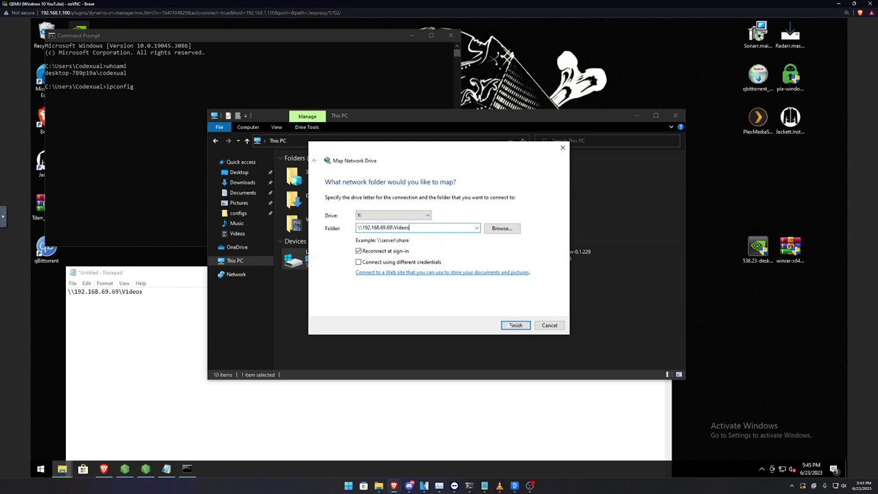
{"action": "left_click", "coordinate": [513, 325]}
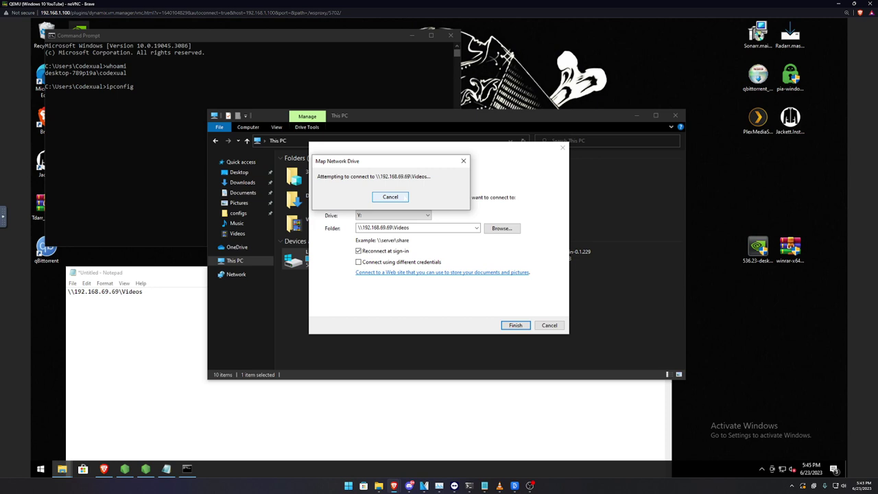
{"action": "left_click", "coordinate": [385, 197]}
{"action": "key", "text": "ctrl+c"}
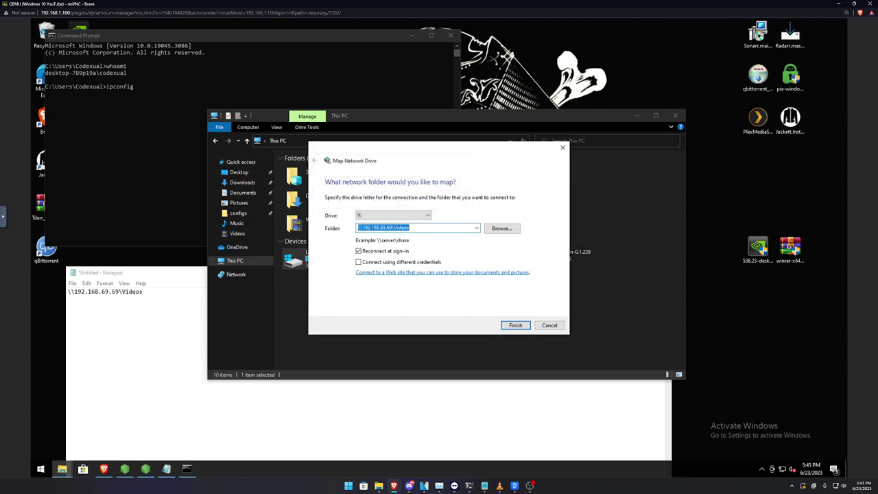
{"action": "left_click", "coordinate": [549, 325]}
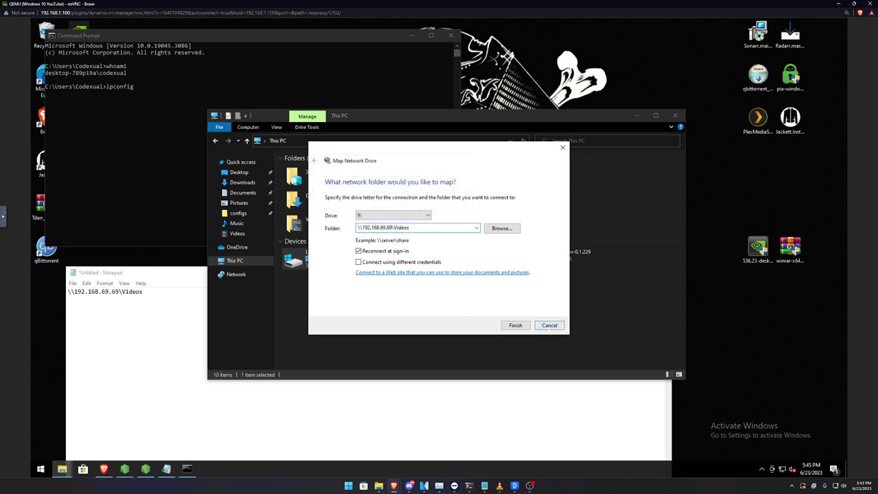
{"action": "left_click_drag", "start_coordinate": [404, 287], "coordinate": [542, 282]}
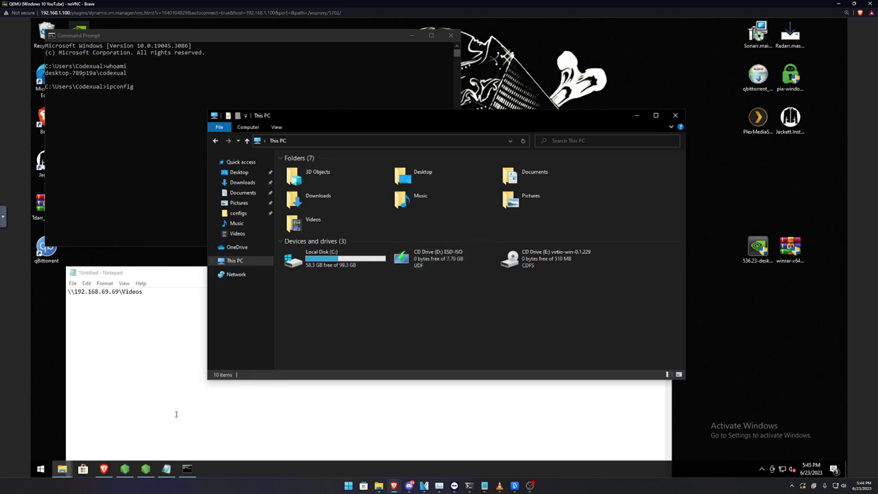
Examine the Videos folder and its Media and tdarr_temp subfolders, ending back in Videos.
{"action": "mouse_move", "coordinate": [63, 469]}
{"action": "mouse_move", "coordinate": [71, 438]}
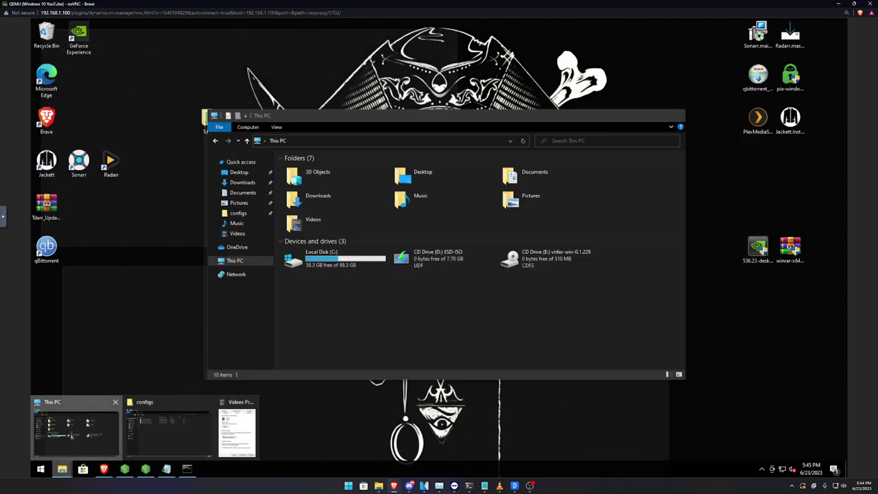
{"action": "left_click", "coordinate": [71, 437]}
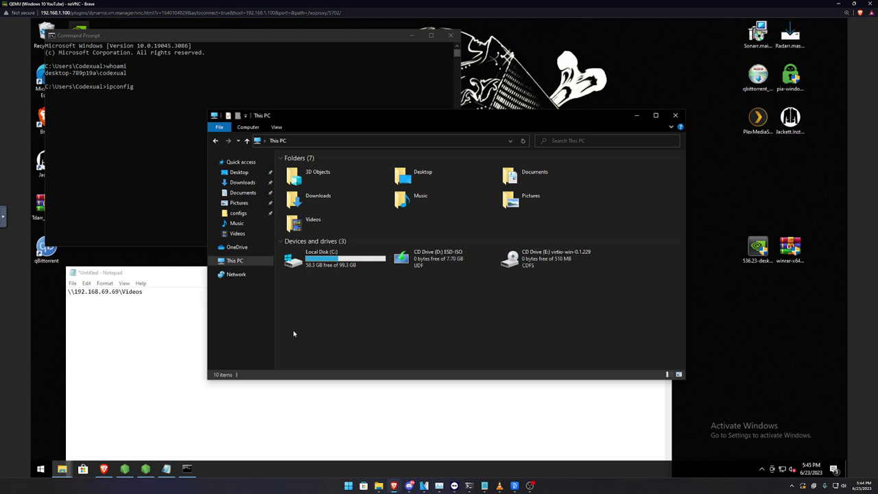
{"action": "double_click", "coordinate": [299, 228]}
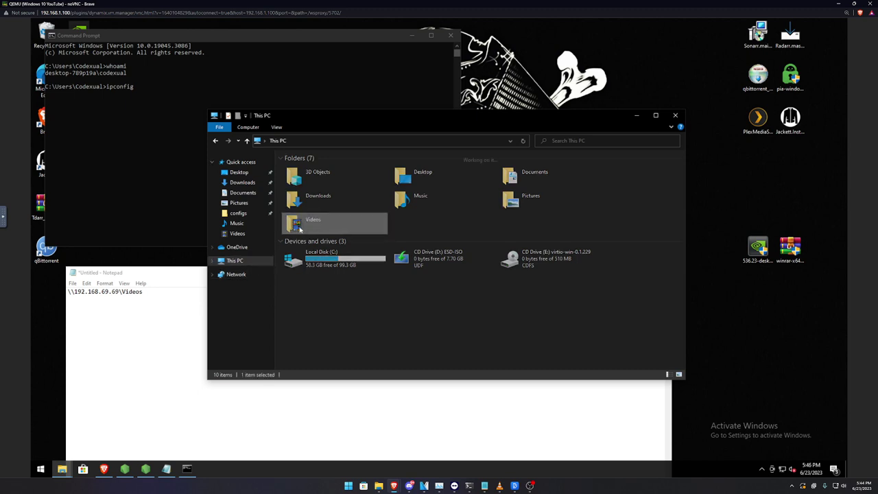
{"action": "left_click_drag", "start_coordinate": [449, 260], "coordinate": [384, 218]}
{"action": "double_click", "coordinate": [302, 177]}
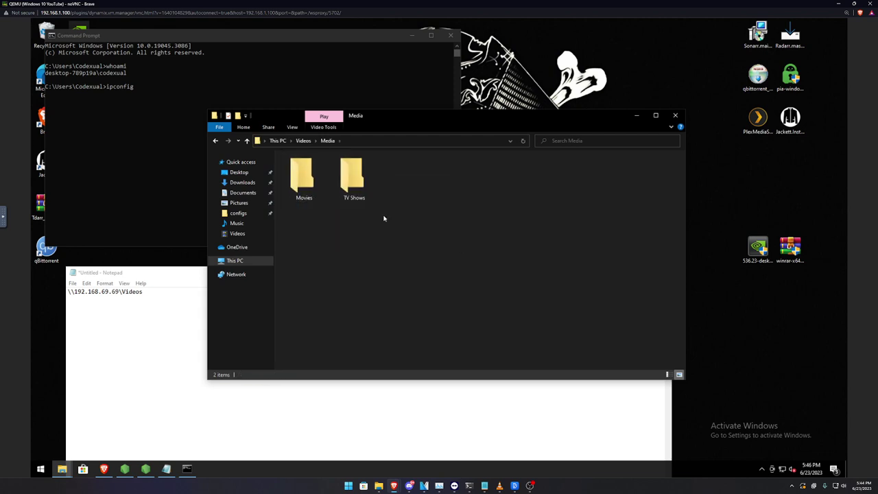
{"action": "left_click", "coordinate": [303, 140]}
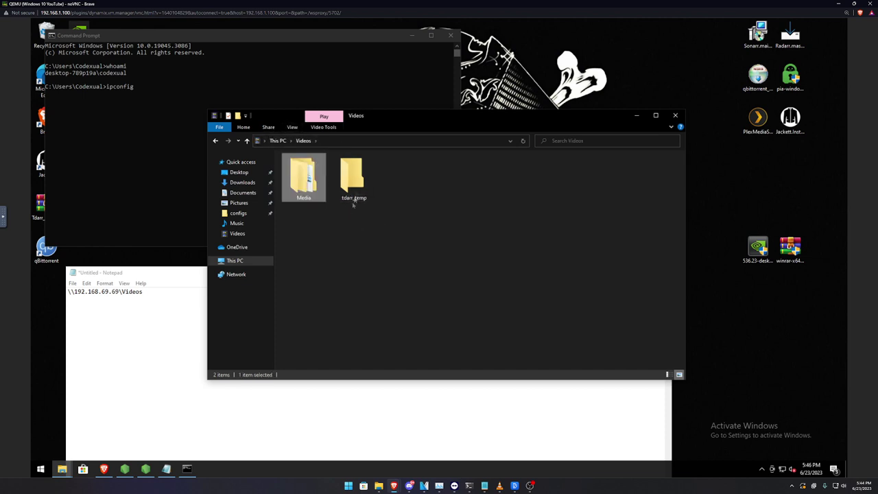
{"action": "left_click", "coordinate": [357, 189]}
{"action": "double_click", "coordinate": [356, 186]}
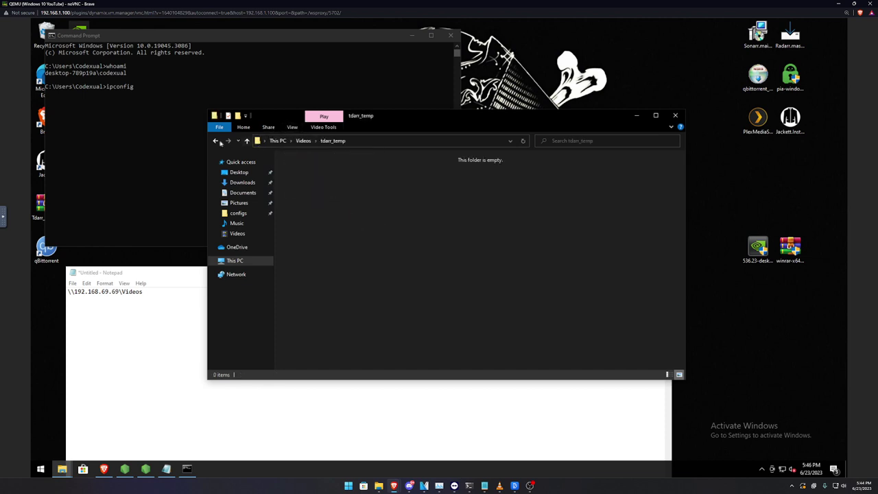
{"action": "left_click", "coordinate": [216, 141]}
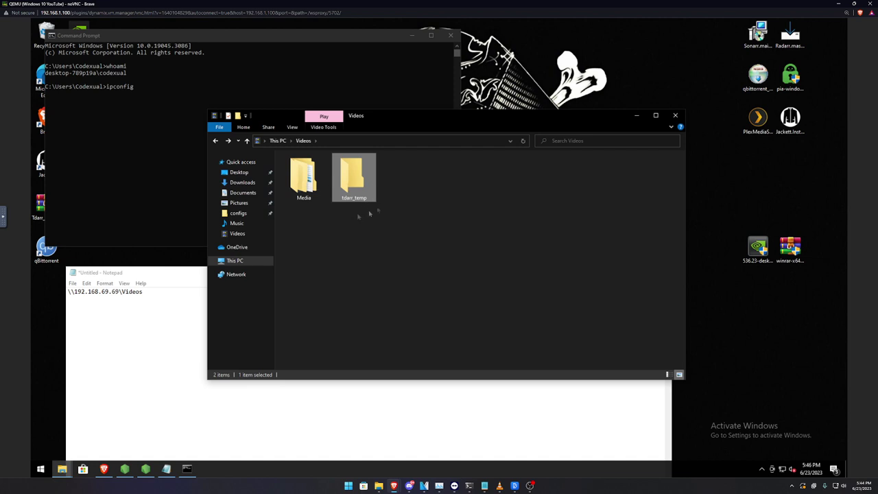
Open the properties of the tdarr_temp folder in Videos.
{"action": "left_click_drag", "start_coordinate": [378, 190], "coordinate": [360, 197]}
{"action": "right_click", "coordinate": [343, 180]}
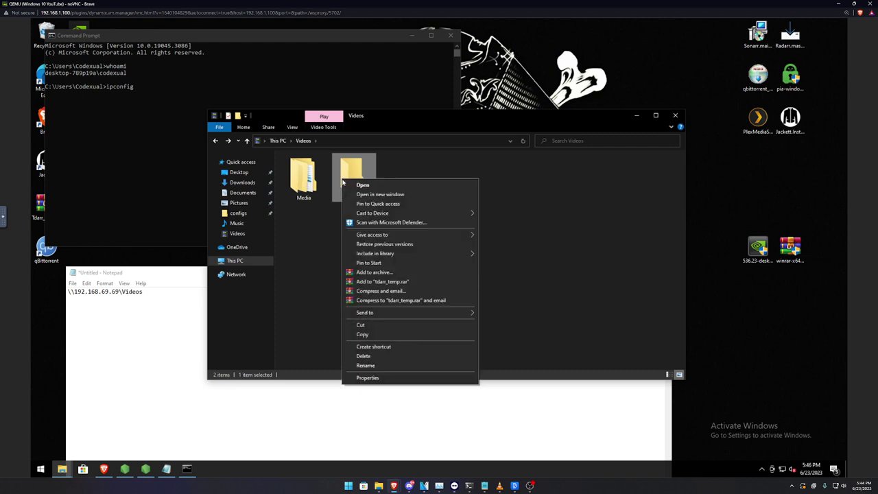
{"action": "left_click", "coordinate": [370, 378]}
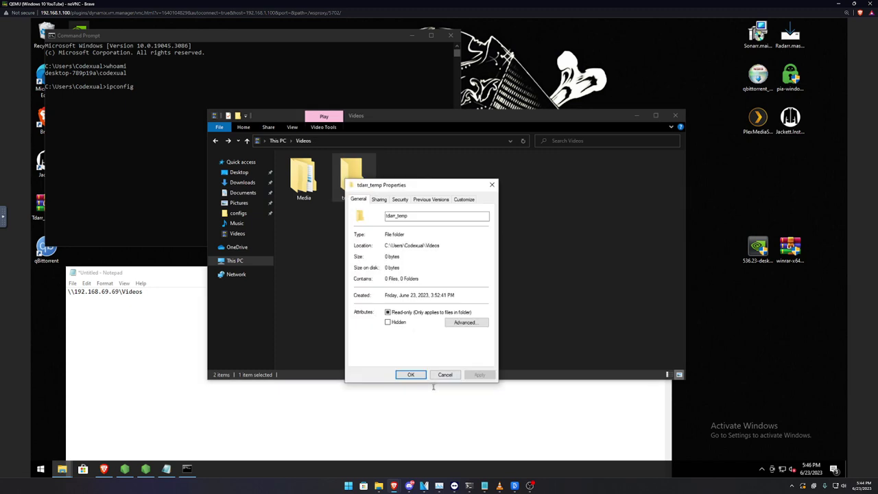
Close the untitled Notepad document without saving it.
{"action": "left_click", "coordinate": [165, 370]}
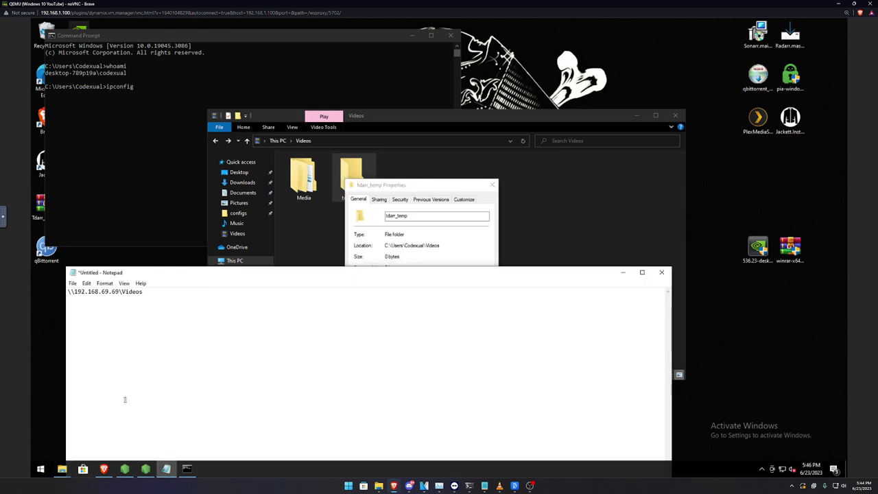
{"action": "left_click", "coordinate": [662, 273]}
{"action": "key", "text": "n"}
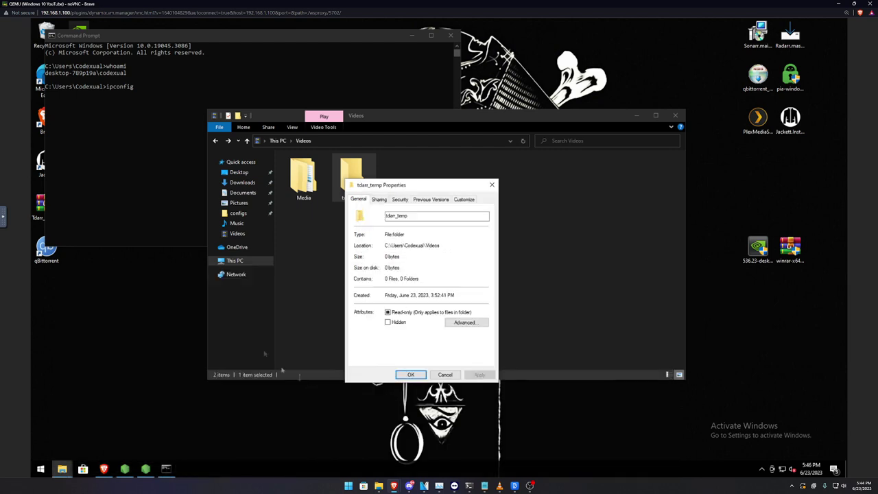
Open Tdarr_Node_Config.json from the Tdarr configs folder in a new Notepad window.
{"action": "mouse_move", "coordinate": [63, 469]}
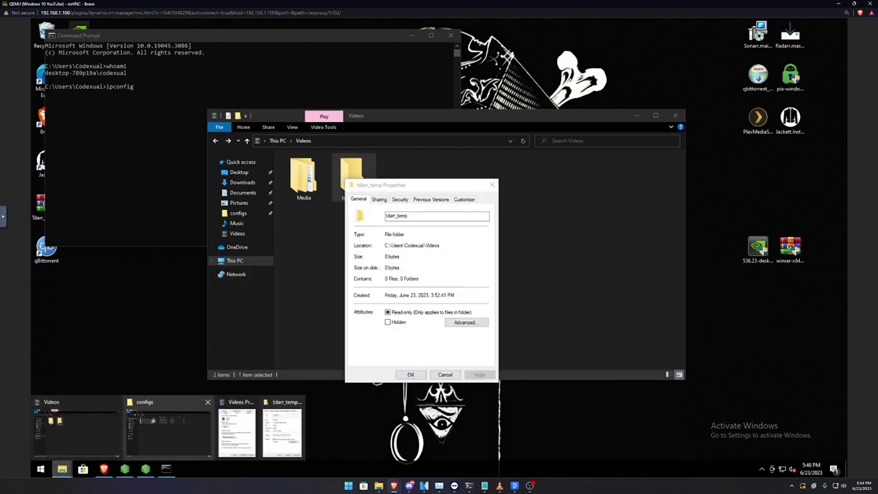
{"action": "left_click", "coordinate": [168, 429]}
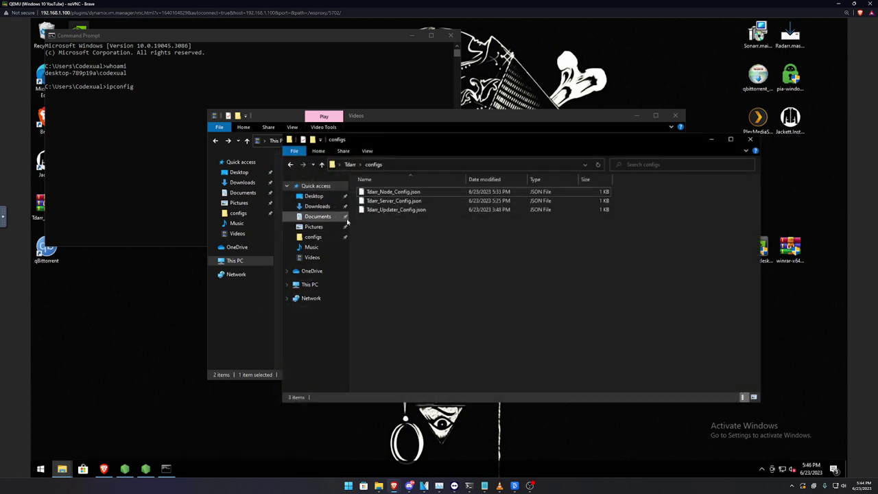
{"action": "left_click_drag", "start_coordinate": [357, 140], "coordinate": [308, 180]}
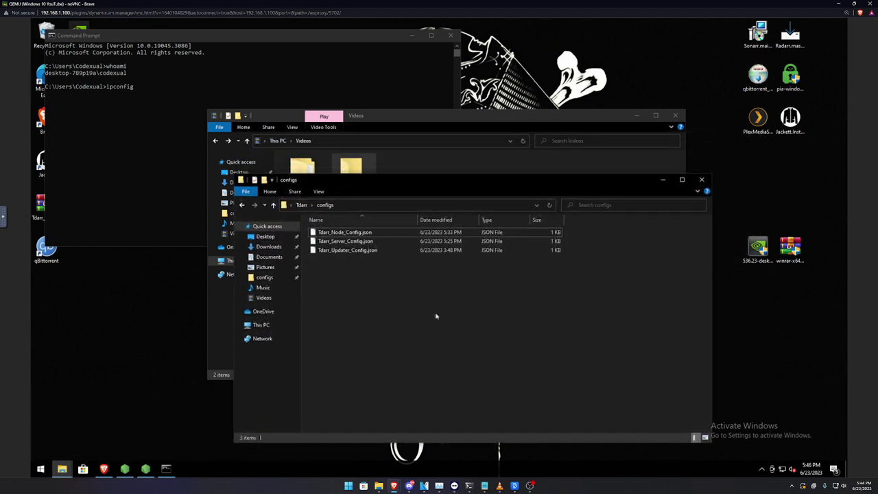
{"action": "left_click_drag", "start_coordinate": [437, 313], "coordinate": [370, 274]}
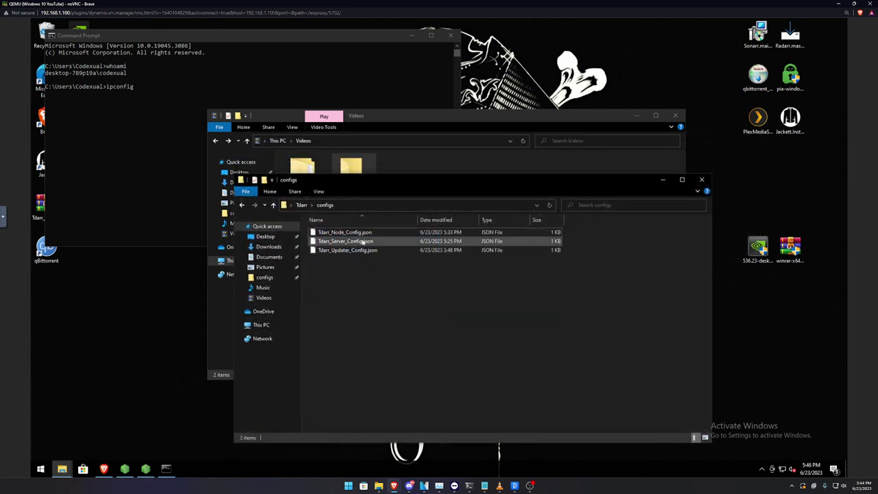
{"action": "left_click", "coordinate": [357, 235]}
{"action": "right_click", "coordinate": [356, 235]}
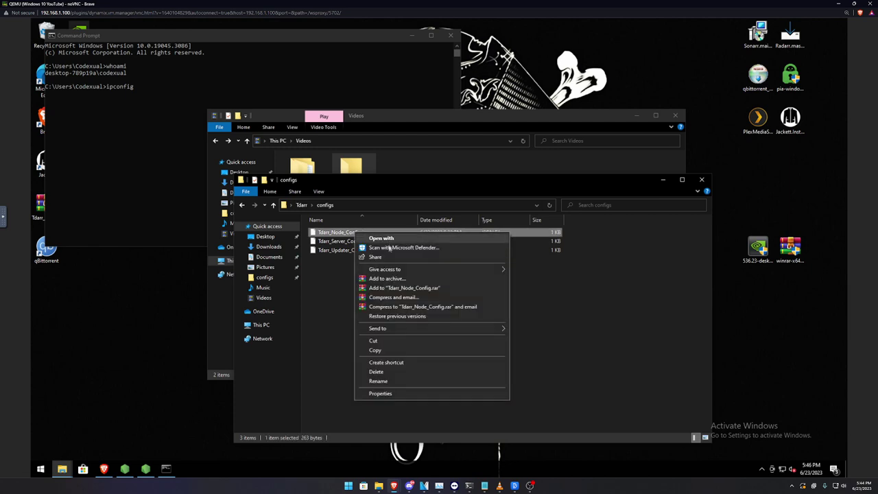
{"action": "left_click", "coordinate": [310, 297]}
{"action": "left_click", "coordinate": [41, 468]}
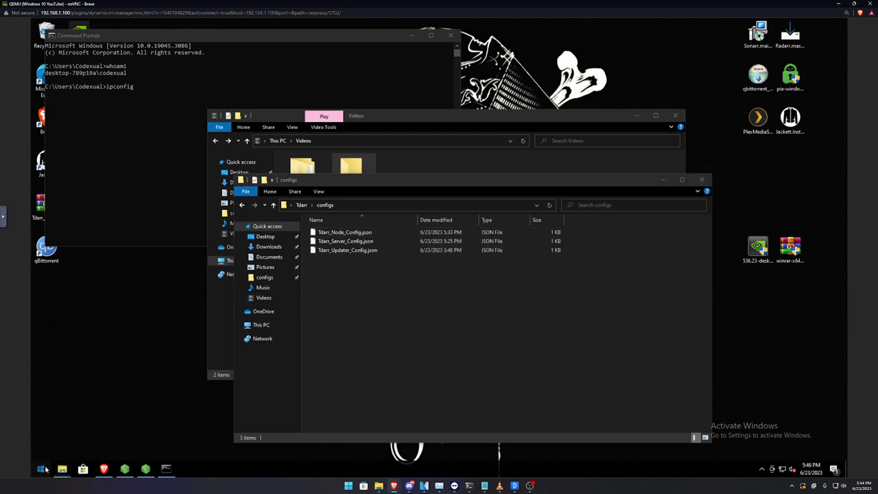
{"action": "type", "text": "notepad"}
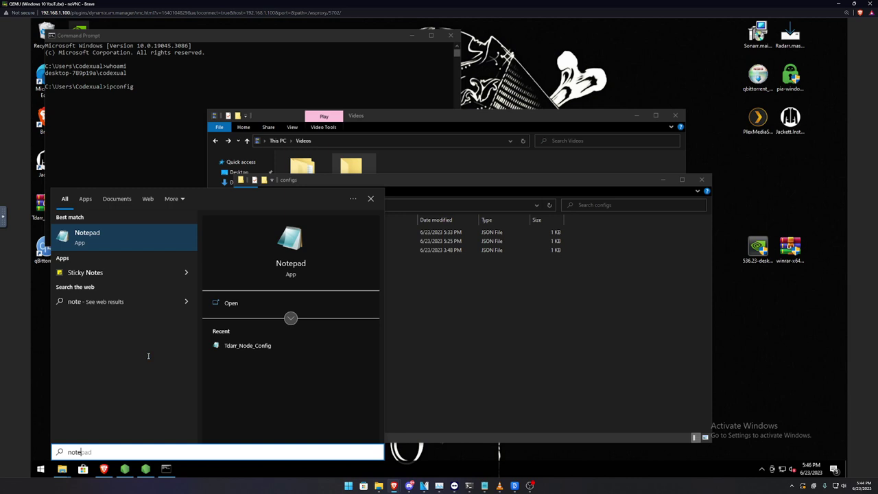
{"action": "key", "text": "Return"}
{"action": "left_click_drag", "start_coordinate": [339, 234], "coordinate": [201, 339]}
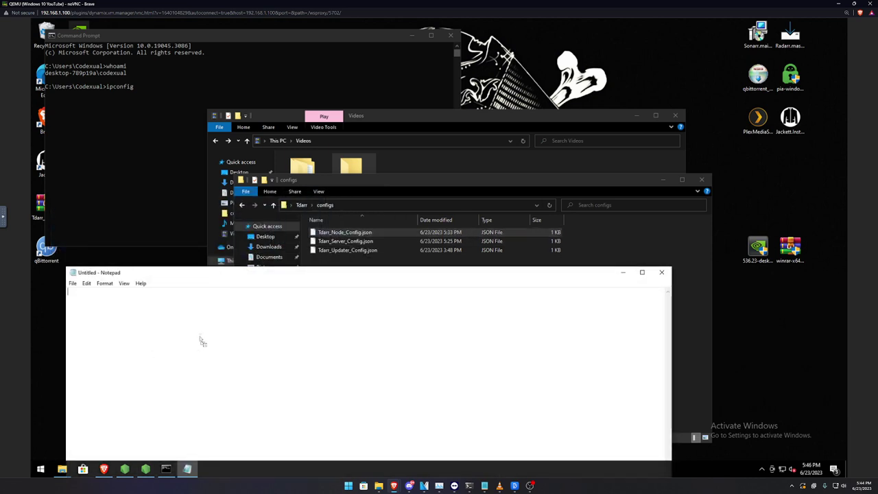
{"action": "left_click_drag", "start_coordinate": [194, 274], "coordinate": [259, 201]}
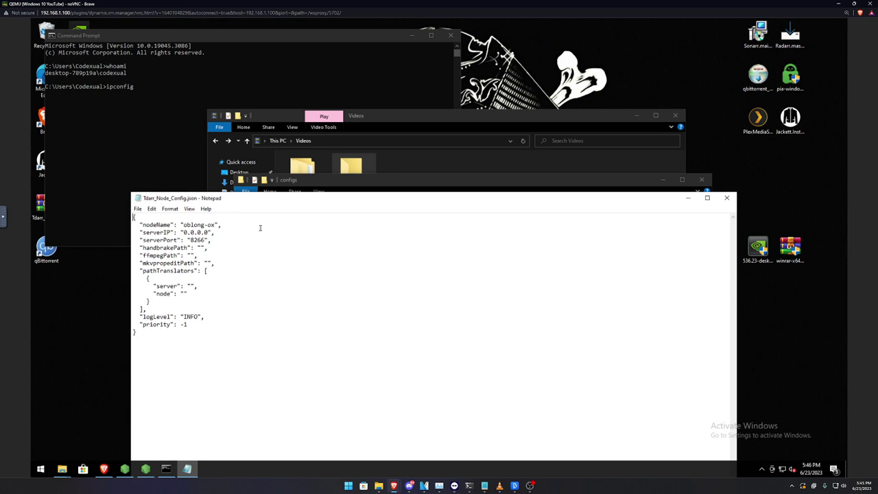
Paste the share path \\192.168.69.69\Videos below the closing brace of the node configuration.
{"action": "left_click", "coordinate": [203, 351]}
{"action": "key", "text": "ctrl+v"}
{"action": "key", "text": "shift+Home"}
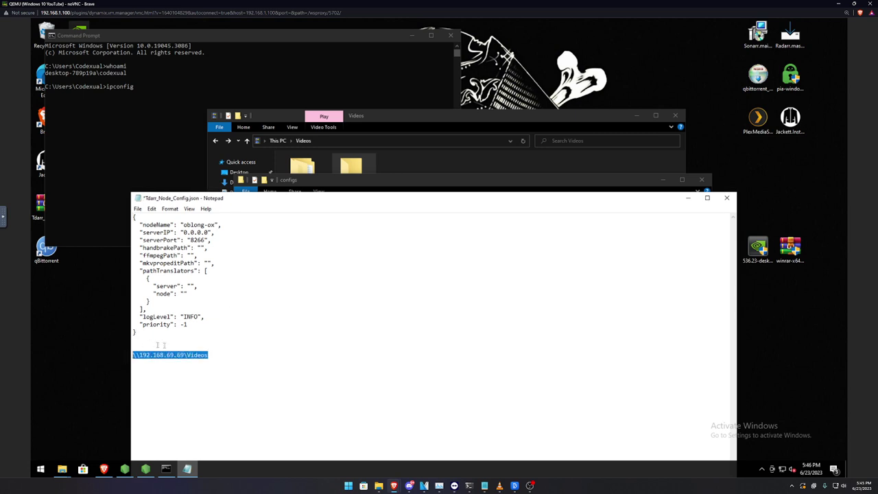
{"action": "left_click_drag", "start_coordinate": [151, 302], "coordinate": [128, 280]}
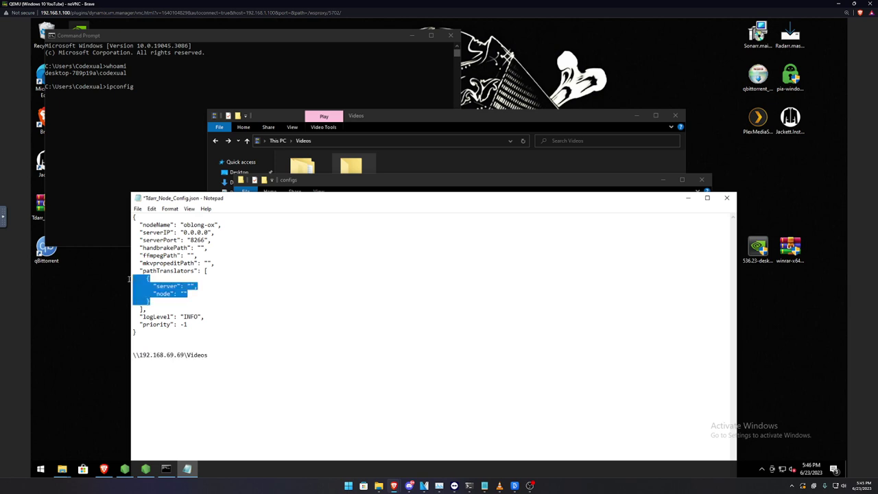
Set the serverIP value in the node configuration to 192.168.69.69.
{"action": "left_click_drag", "start_coordinate": [184, 233], "coordinate": [208, 233]}
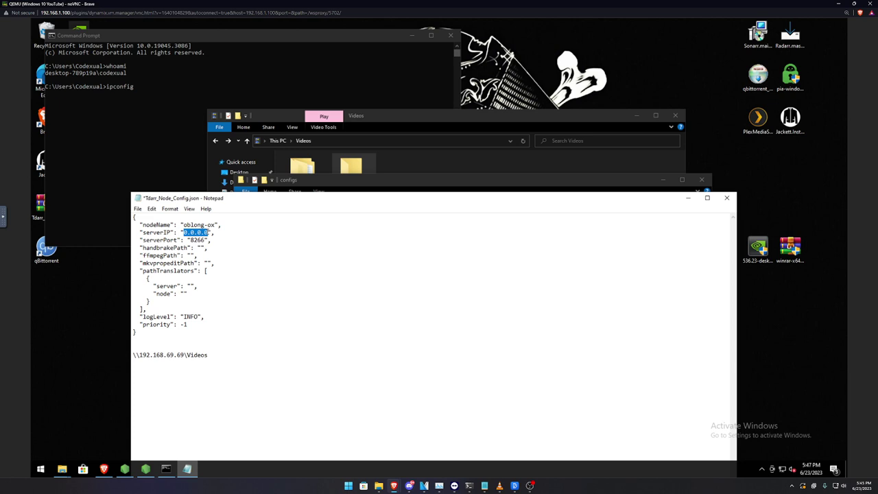
{"action": "type", "text": "12"}
{"action": "key", "text": "BackSpace"}
{"action": "type", "text": "92.168.69.69"}
{"action": "double_click", "coordinate": [190, 224]}
{"action": "left_click", "coordinate": [188, 224]}
Move the Videos folder window higher and bring it in front of the node configuration.
{"action": "left_click", "coordinate": [190, 285]}
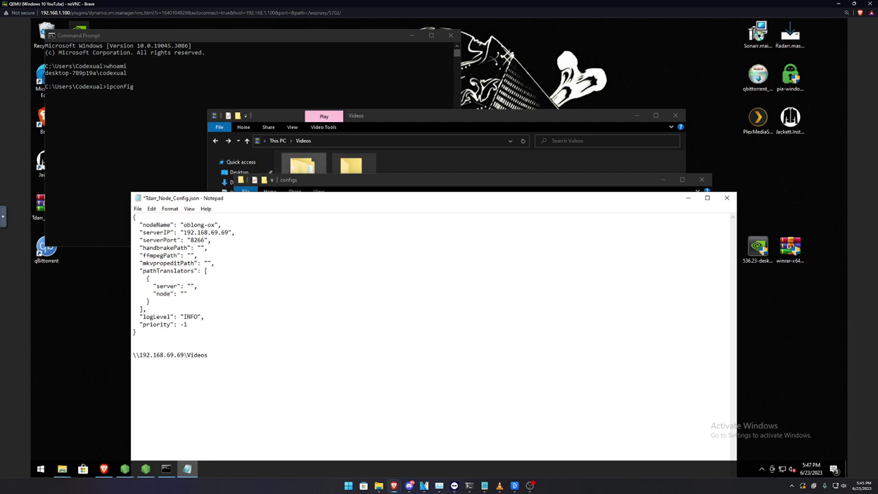
{"action": "left_click_drag", "start_coordinate": [299, 121], "coordinate": [334, 75]}
{"action": "left_click", "coordinate": [195, 292]}
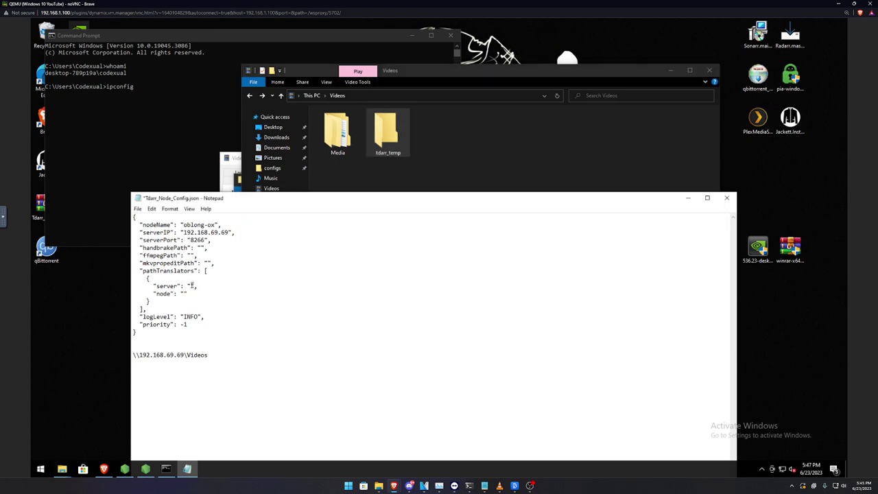
{"action": "left_click", "coordinate": [327, 144]}
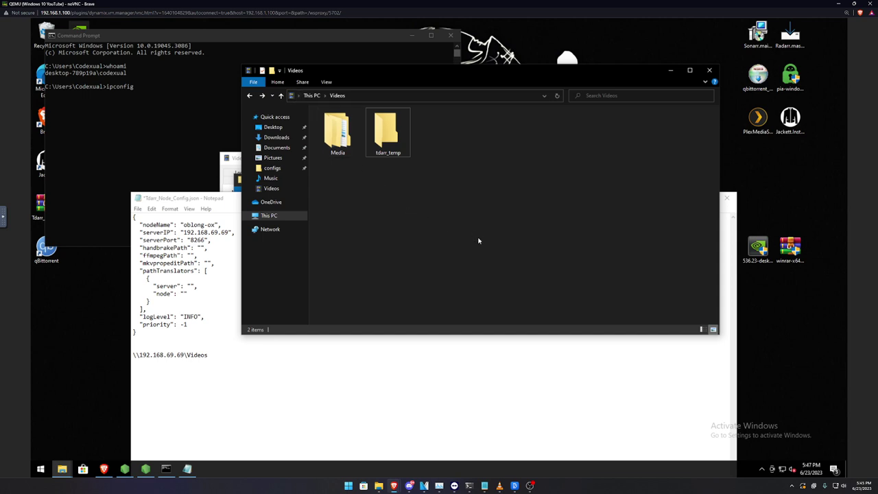
{"action": "left_click_drag", "start_coordinate": [515, 257], "coordinate": [465, 197]}
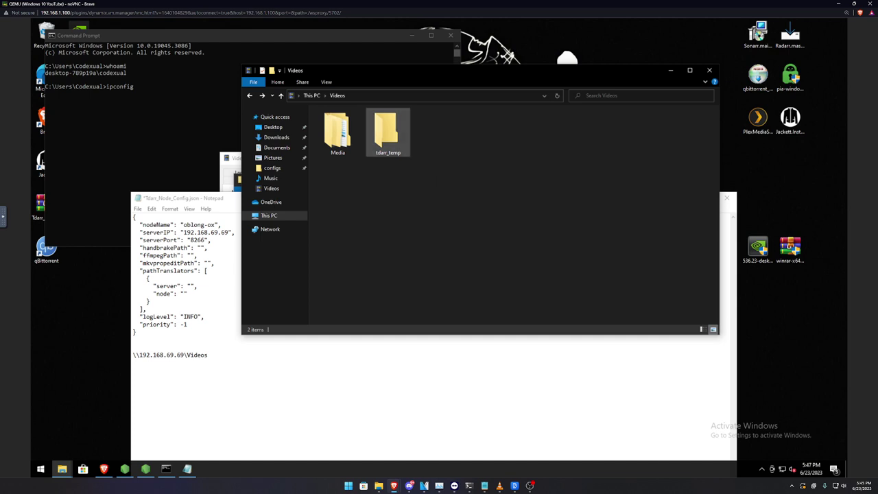
{"action": "left_click_drag", "start_coordinate": [446, 207], "coordinate": [477, 198]}
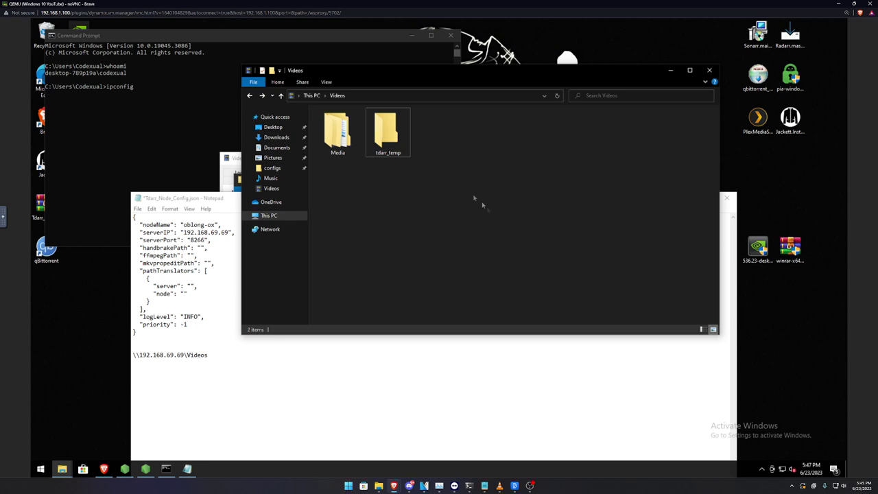
Copy the full path of the Videos folder, C:\Users\Codexual\Videos, from File Explorer.
{"action": "left_click", "coordinate": [289, 99]}
{"action": "left_click", "coordinate": [309, 98]}
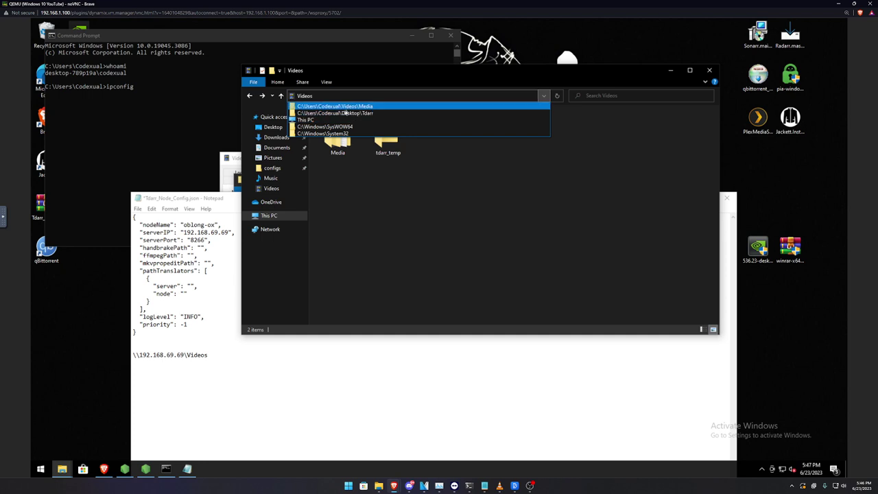
{"action": "left_click", "coordinate": [336, 107]}
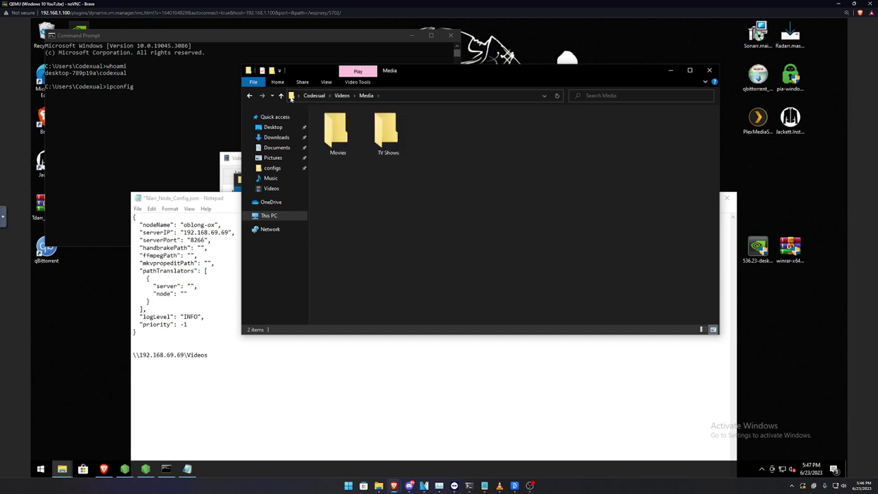
{"action": "left_click", "coordinate": [341, 96]}
{"action": "left_click", "coordinate": [370, 97]}
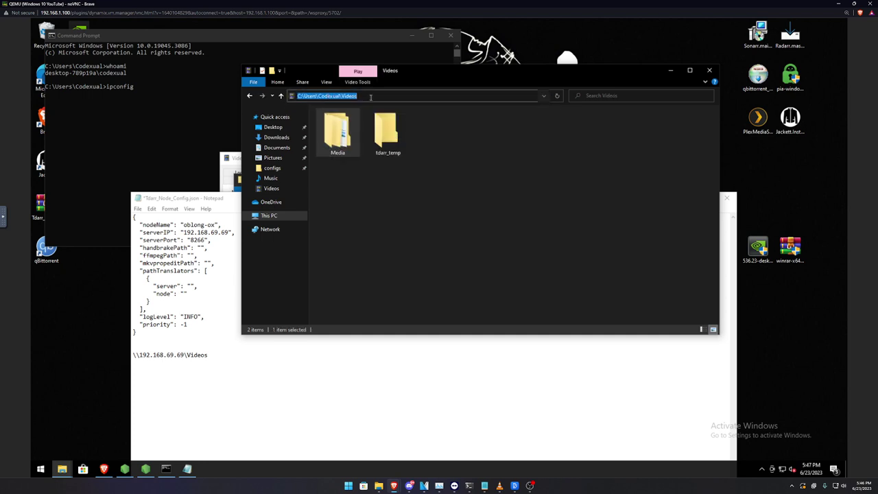
{"action": "left_click", "coordinate": [371, 97]}
{"action": "left_click", "coordinate": [290, 96]}
{"action": "key", "text": "ctrl+c"}
{"action": "left_click", "coordinate": [400, 219]}
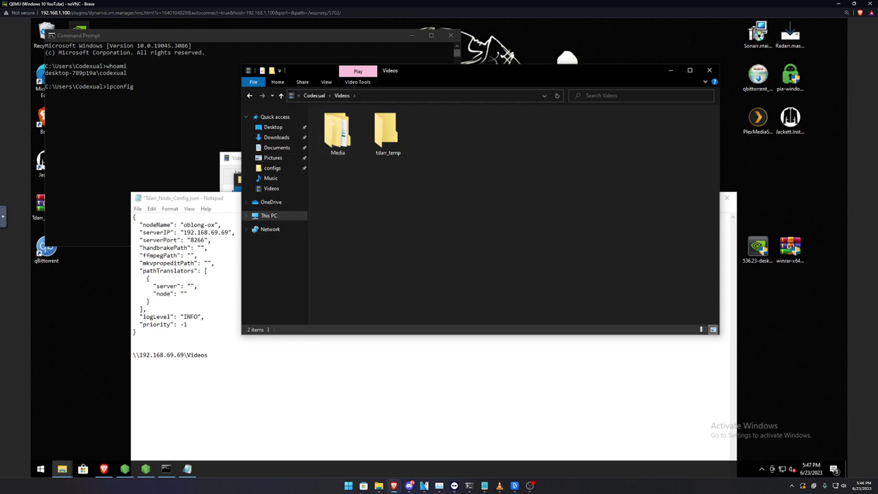
{"action": "left_click_drag", "start_coordinate": [310, 65], "coordinate": [326, 64]}
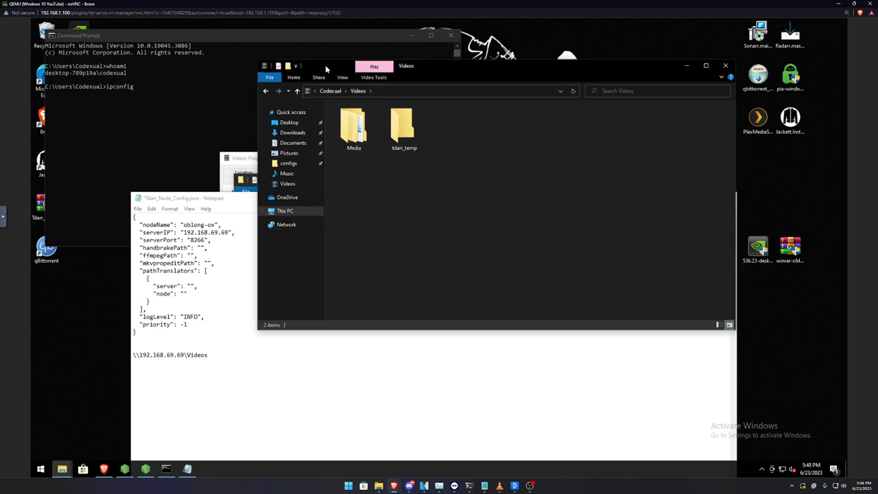
Set the path translator's server value to the copied Videos path with forward slashes, C:/Users/Codexual/Videos.
{"action": "left_click", "coordinate": [190, 285]}
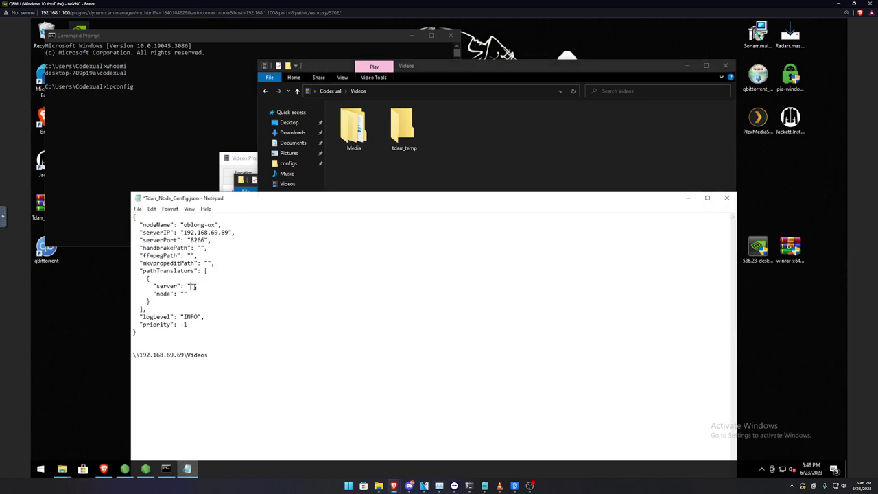
{"action": "key", "text": "ctrl+v"}
{"action": "left_click_drag", "start_coordinate": [249, 287], "coordinate": [253, 288]}
{"action": "type", "text": "/"}
{"action": "key", "text": "BackSpace"}
{"action": "type", "text": "/"}
{"action": "key", "text": "Left"}
{"action": "key", "text": "Left"}
{"action": "key", "text": "Left"}
{"action": "key", "text": "Left"}
{"action": "key", "text": "Left"}
{"action": "key", "text": "Left"}
{"action": "key", "text": "BackSpace"}
{"action": "type", "text": "/"}
Check the drives in This PC and set the path translator's node value to Y:/.
{"action": "left_click", "coordinate": [184, 293]}
{"action": "left_click", "coordinate": [382, 186]}
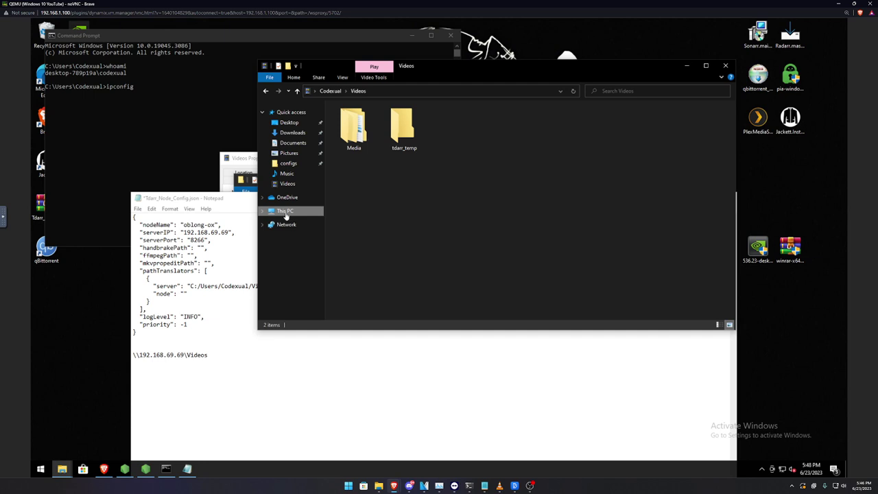
{"action": "right_click", "coordinate": [286, 215]}
{"action": "left_click", "coordinate": [284, 212]}
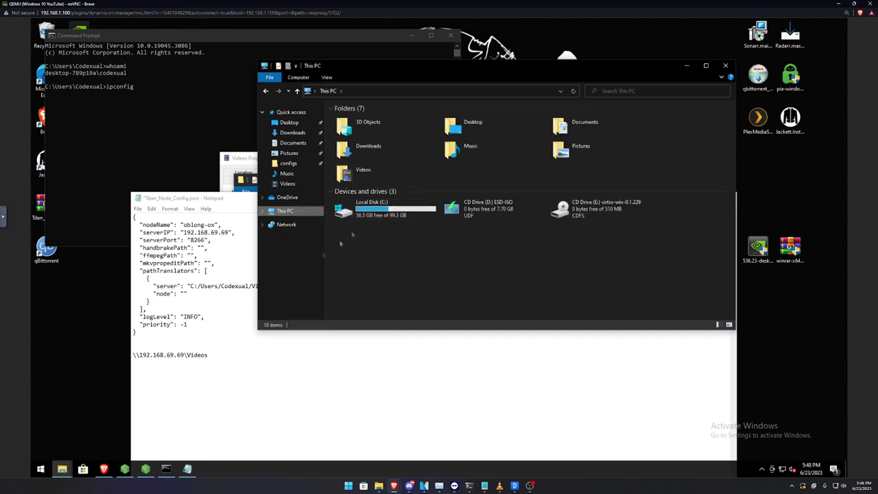
{"action": "left_click", "coordinate": [185, 294]}
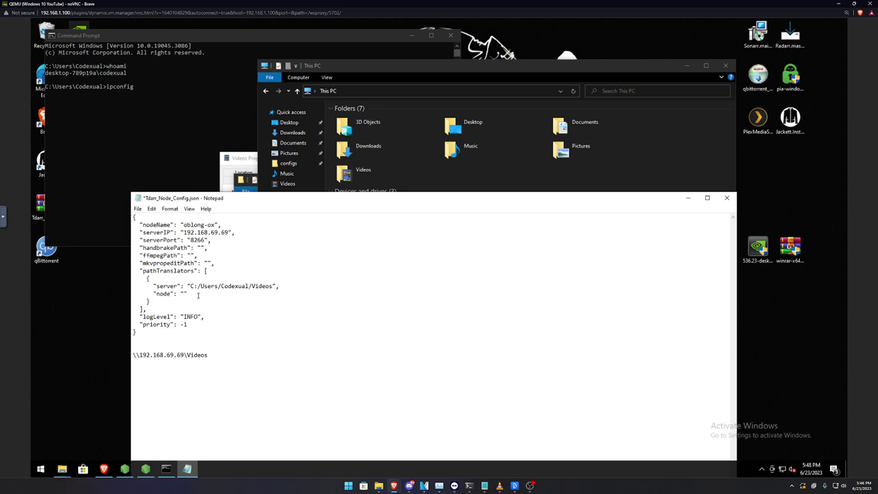
{"action": "type", "text": "\\\\"}
{"action": "type", "text": "Y:/"}
{"action": "left_click", "coordinate": [205, 309]}
Examine the pathTranslators block and its server and node entry in the node configuration.
{"action": "left_click_drag", "start_coordinate": [150, 302], "coordinate": [134, 270]}
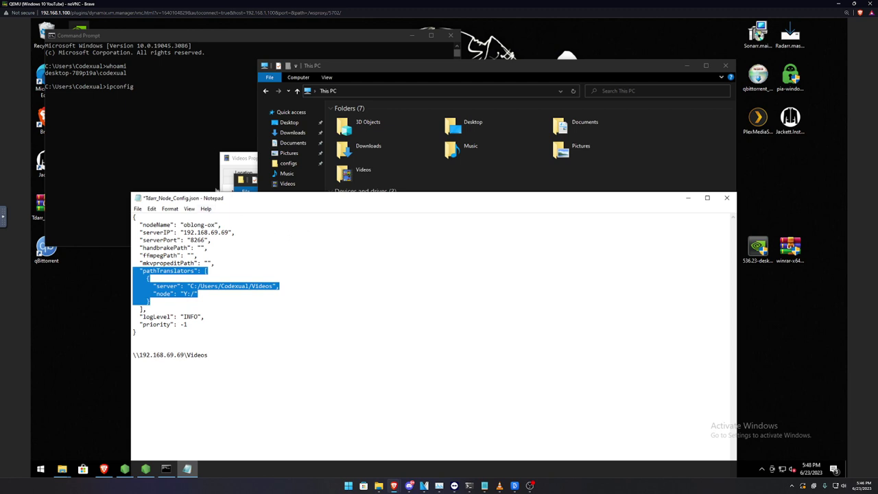
{"action": "left_click", "coordinate": [179, 299]}
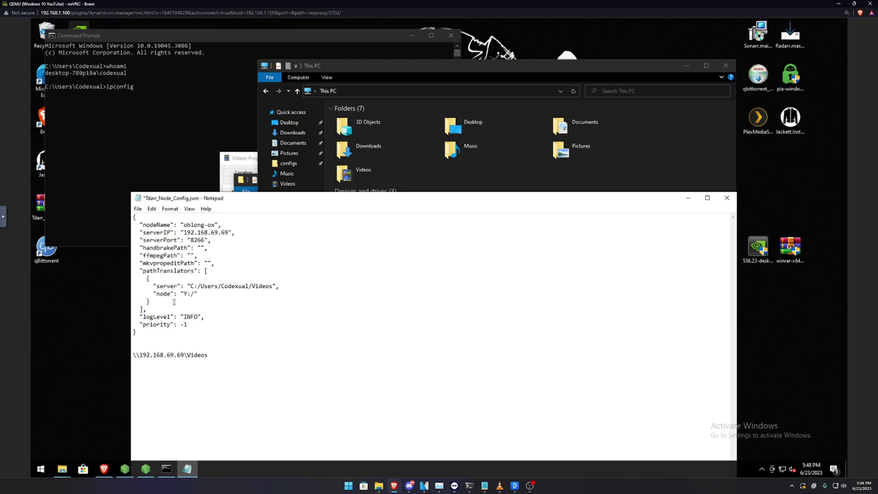
{"action": "left_click_drag", "start_coordinate": [176, 302], "coordinate": [129, 280]}
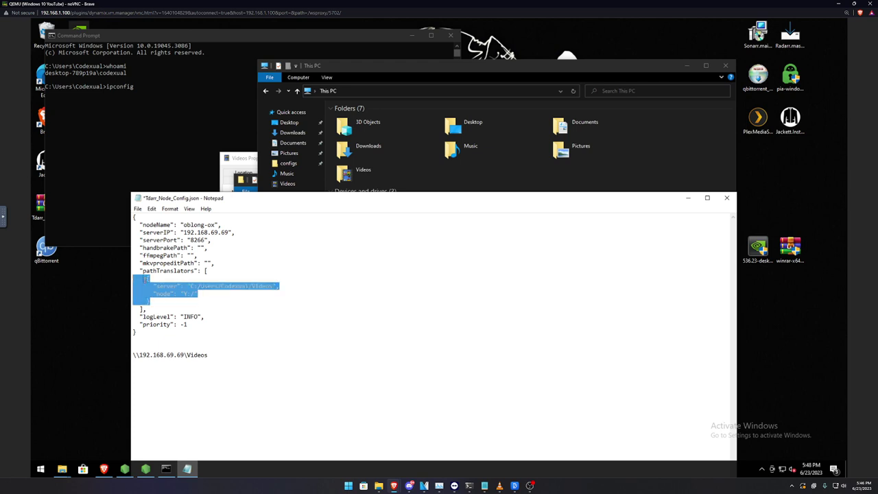
{"action": "left_click", "coordinate": [148, 279]}
{"action": "left_click", "coordinate": [155, 287]}
{"action": "left_click_drag", "start_coordinate": [155, 287], "coordinate": [115, 277]}
{"action": "left_click", "coordinate": [161, 298]}
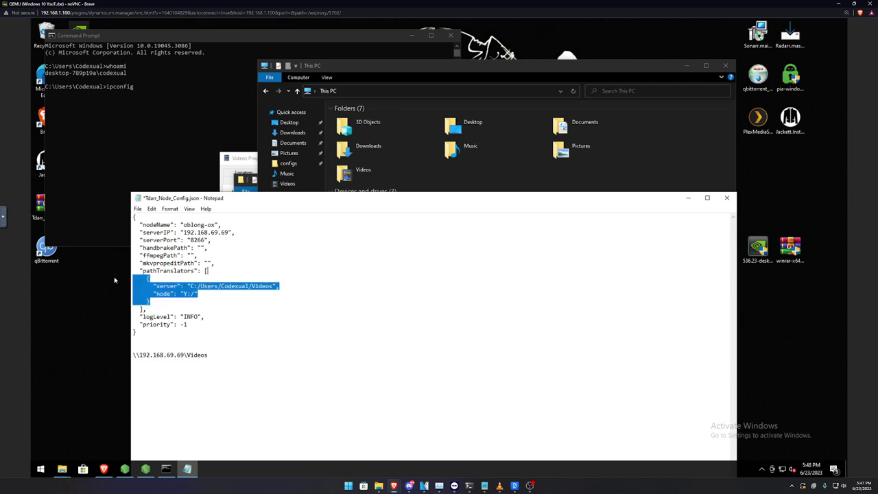
{"action": "left_click", "coordinate": [162, 286]}
Duplicate the path translator entry directly below the original, with a comma separating the two.
{"action": "left_click_drag", "start_coordinate": [150, 302], "coordinate": [133, 277]}
{"action": "key", "text": "ctrl+c"}
{"action": "left_click", "coordinate": [156, 304]}
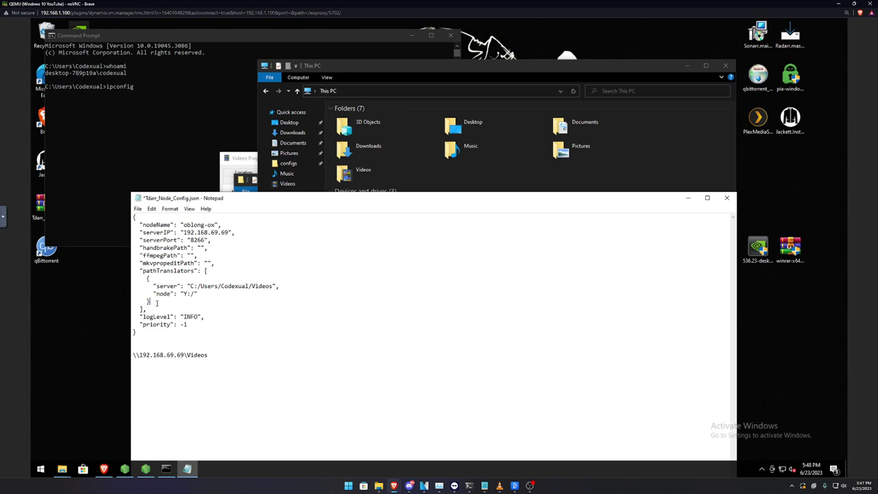
{"action": "key", "text": "Return"}
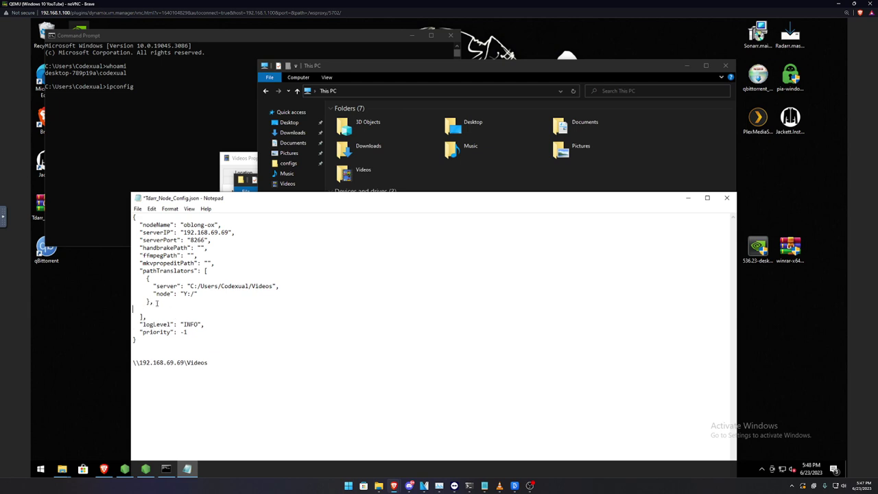
{"action": "key", "text": "ctrl+v"}
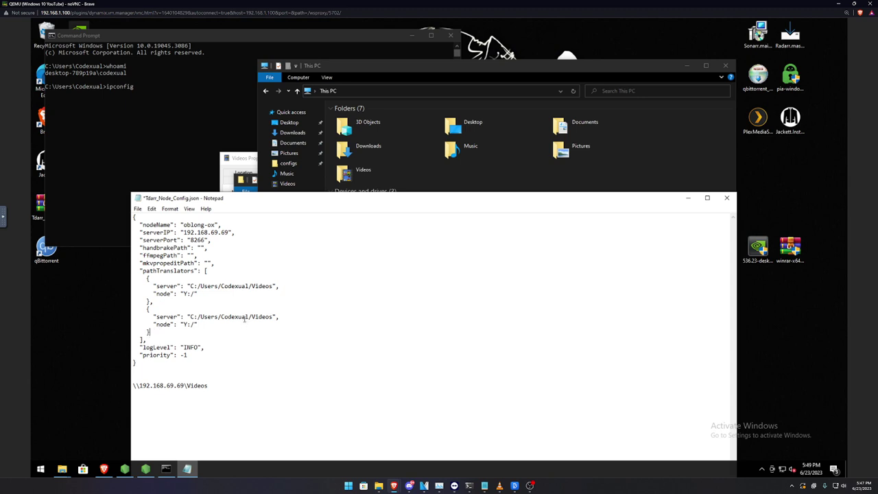
Add a comma after the second path translator entry and paste two more copies below it.
{"action": "key", "text": "Return"}
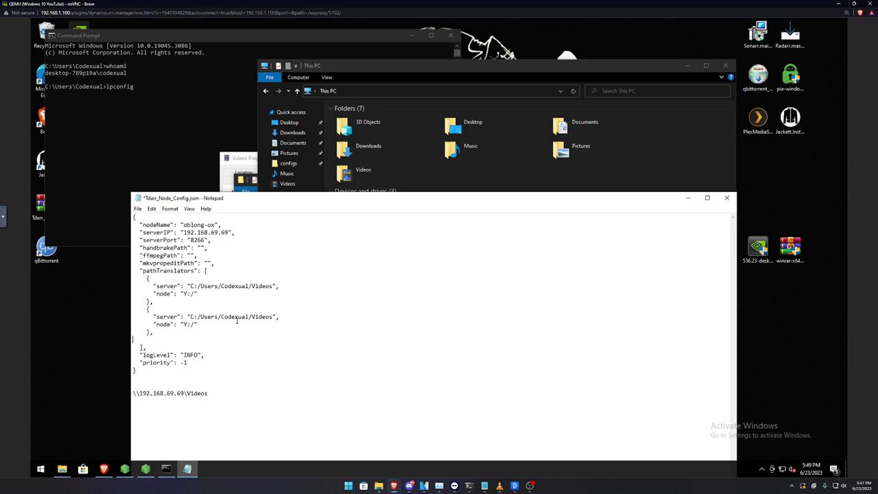
{"action": "key", "text": "ctrl+v"}
{"action": "key", "text": "Return"}
{"action": "key", "text": "ctrl+v"}
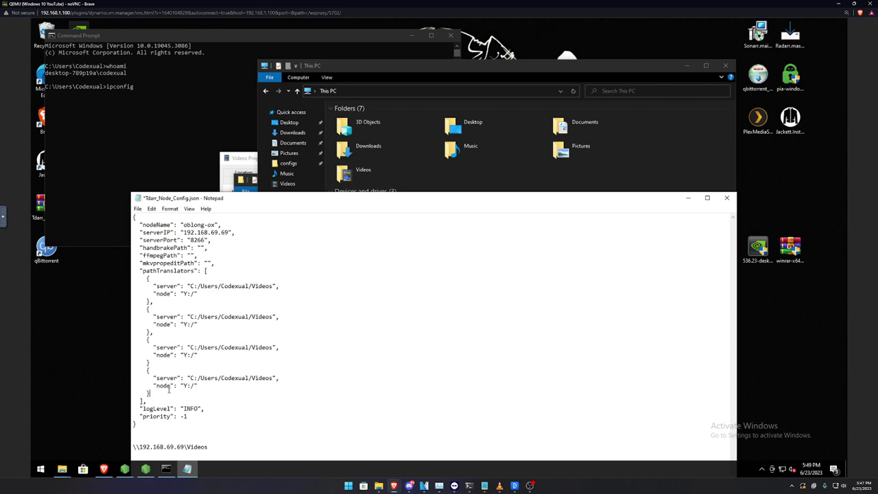
Put a comma after the third path translator entry, and delete the third and fourth entries along with the comma closing the second.
{"action": "left_click", "coordinate": [162, 363]}
{"action": "left_click_drag", "start_coordinate": [151, 393], "coordinate": [125, 372]}
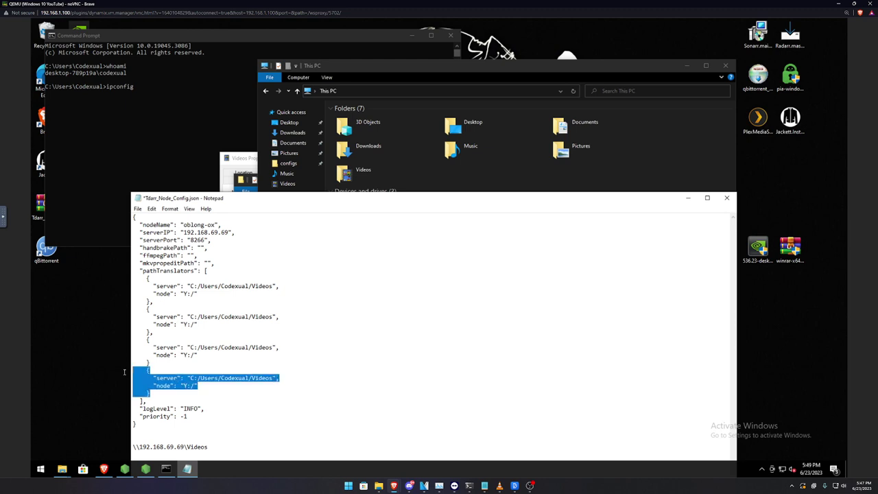
{"action": "left_click", "coordinate": [155, 394]}
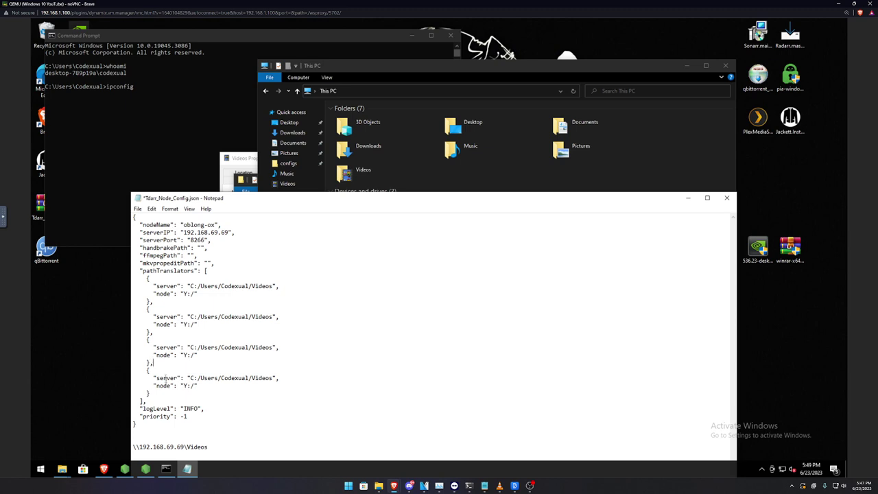
{"action": "left_click_drag", "start_coordinate": [156, 396], "coordinate": [152, 332]}
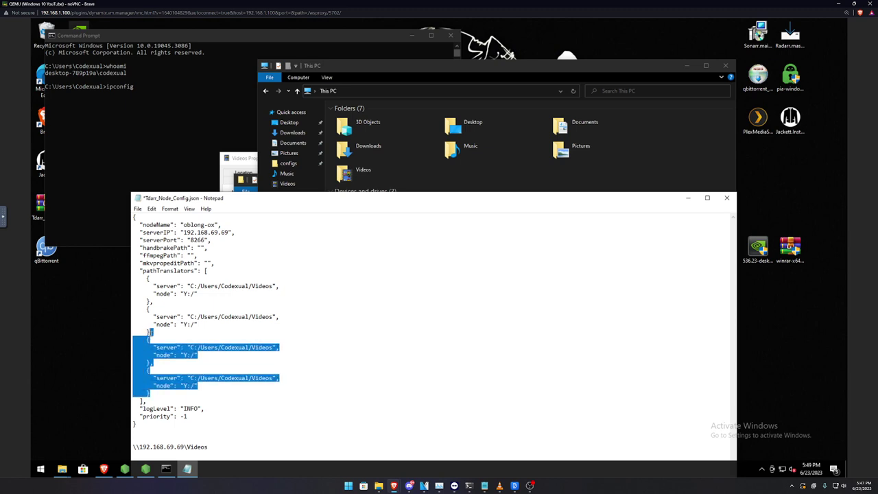
{"action": "key", "text": "Delete"}
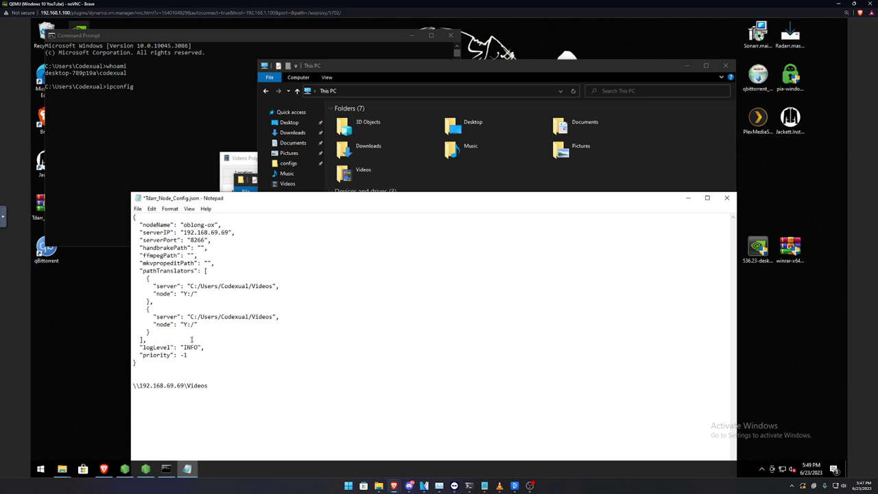
Browse from the C: drive to the tdarr_temp folder inside the user's Videos folder and copy its full path.
{"action": "left_click_drag", "start_coordinate": [188, 316], "coordinate": [249, 316]}
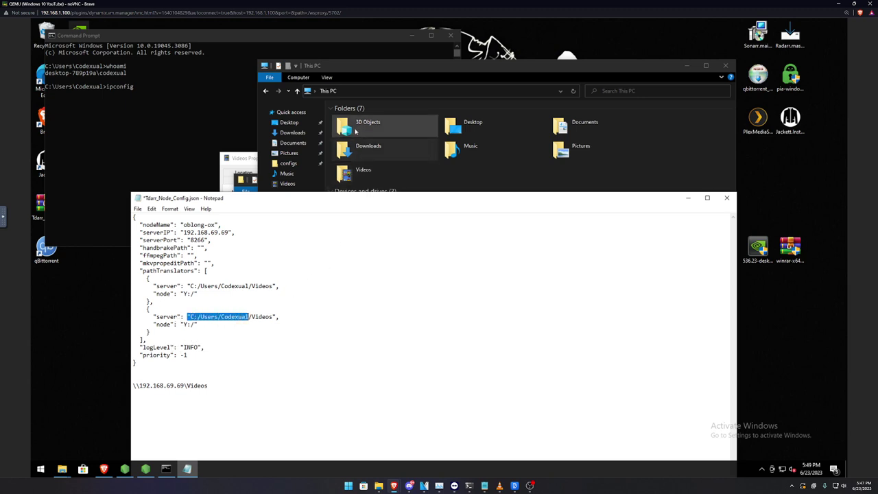
{"action": "left_click", "coordinate": [385, 82]}
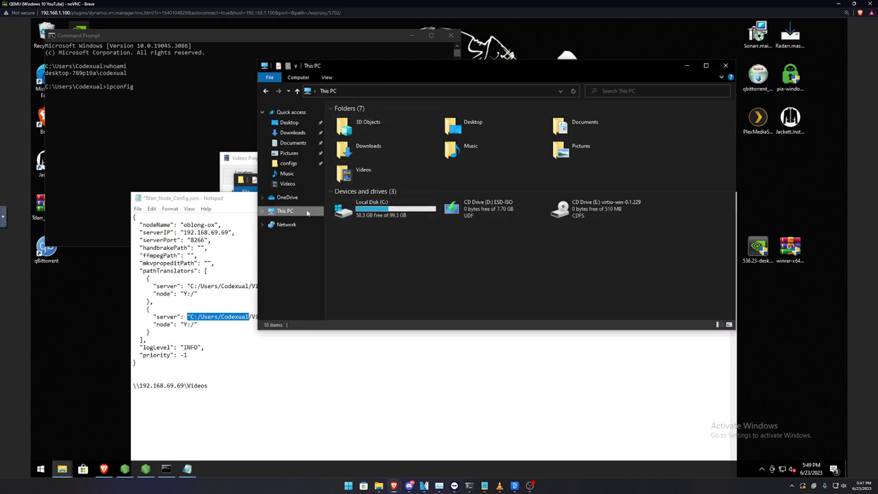
{"action": "double_click", "coordinate": [364, 218]}
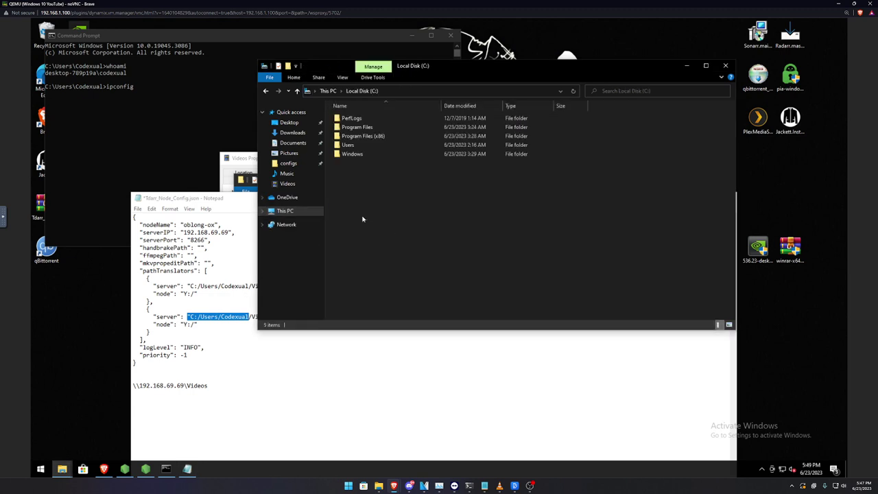
{"action": "double_click", "coordinate": [348, 145]}
{"action": "double_click", "coordinate": [350, 121]}
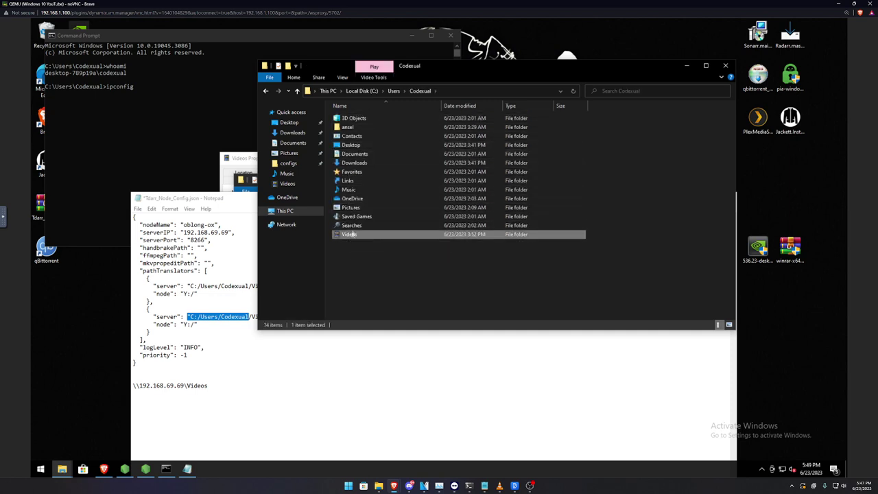
{"action": "double_click", "coordinate": [349, 234]}
{"action": "left_click", "coordinate": [404, 140]}
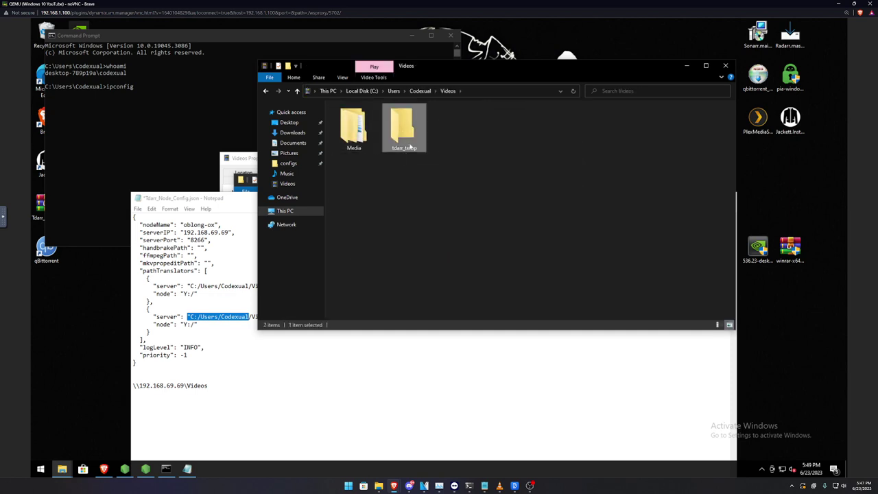
{"action": "right_click", "coordinate": [402, 131]}
{"action": "key", "text": "Escape"}
{"action": "double_click", "coordinate": [403, 130]}
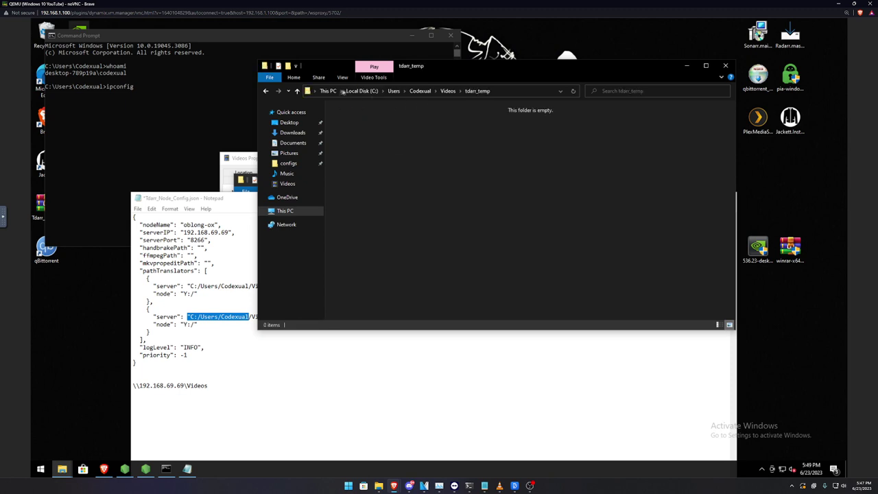
{"action": "left_click", "coordinate": [311, 94]}
{"action": "right_click", "coordinate": [335, 92]}
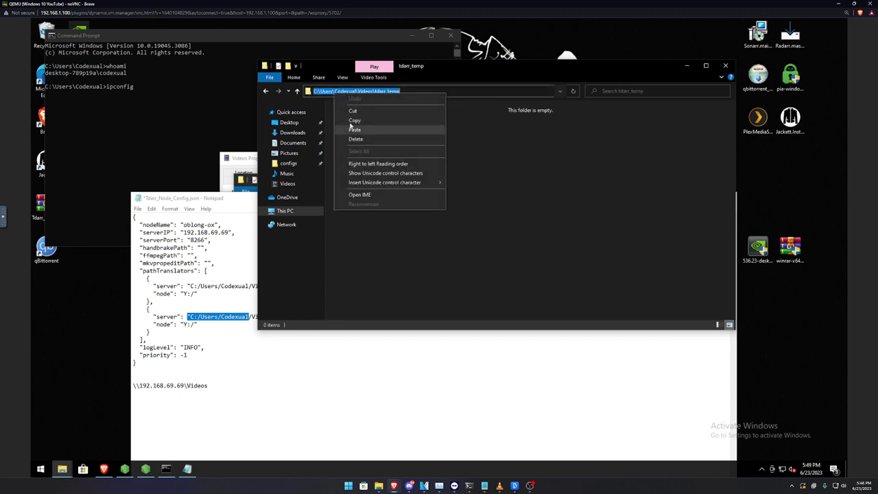
{"action": "left_click", "coordinate": [352, 121]}
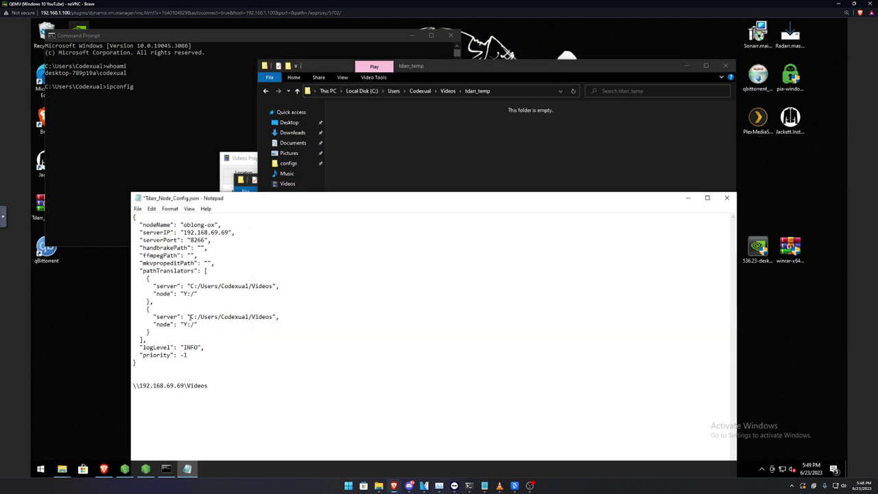
Replace the second path translator's server value with the copied tdarr_temp path, changing its backslashes to forward slashes.
{"action": "left_click_drag", "start_coordinate": [190, 316], "coordinate": [276, 316]}
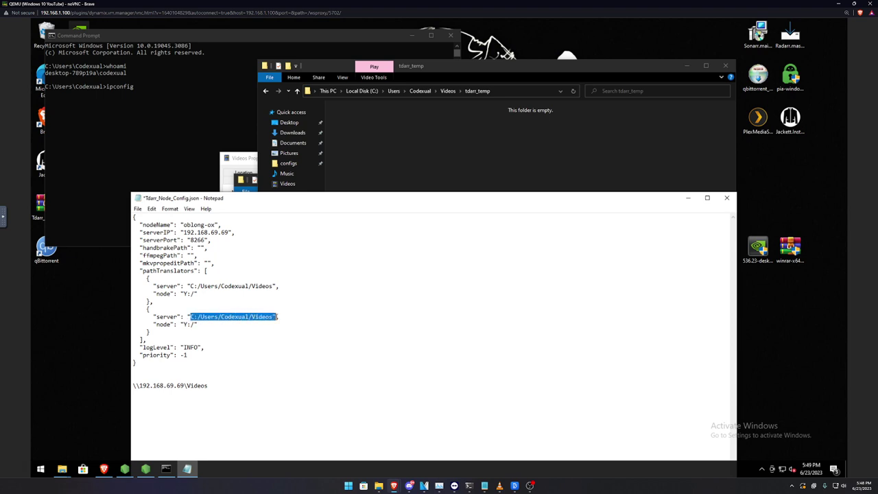
{"action": "key", "text": "ctrl+v"}
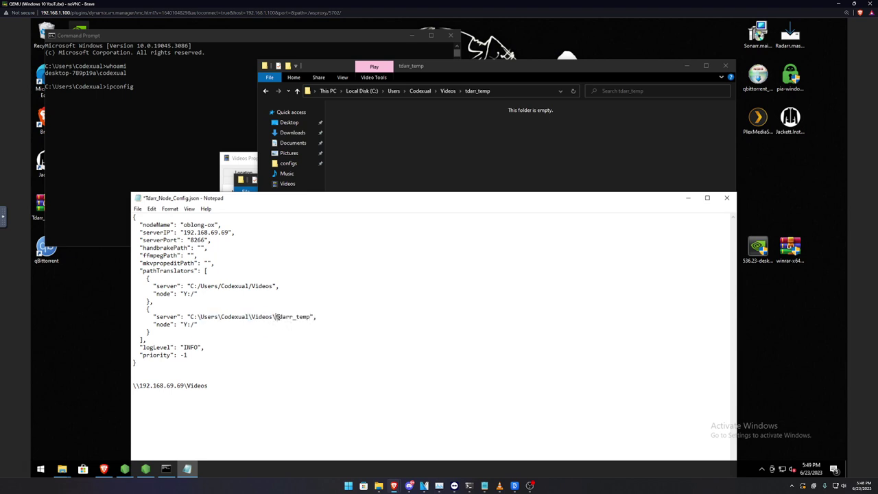
{"action": "left_click_drag", "start_coordinate": [272, 316], "coordinate": [195, 317]}
{"action": "type", "text": "/"}
{"action": "type", "text": "/"}
{"action": "type", "text": "/"}
{"action": "type", "text": "/"}
Compare the Media and tdarr_temp folders inside Videos with the server paths of both path translator entries.
{"action": "left_click", "coordinate": [370, 153]}
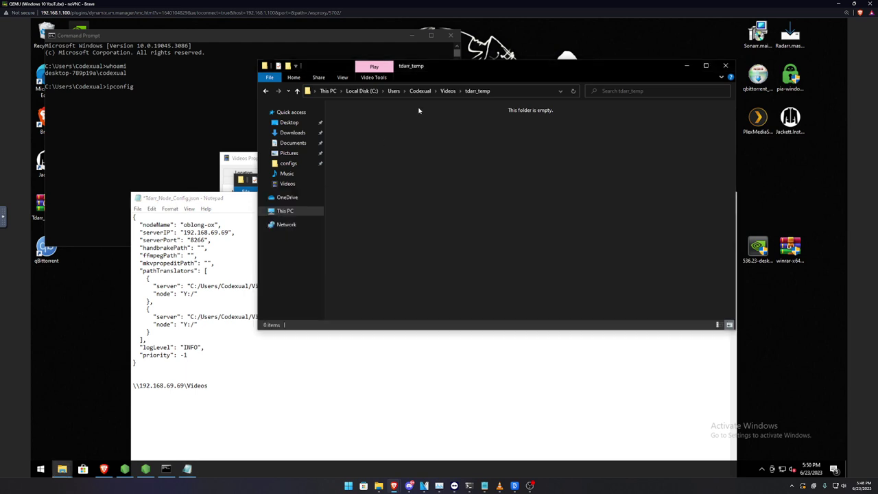
{"action": "left_click", "coordinate": [448, 90]}
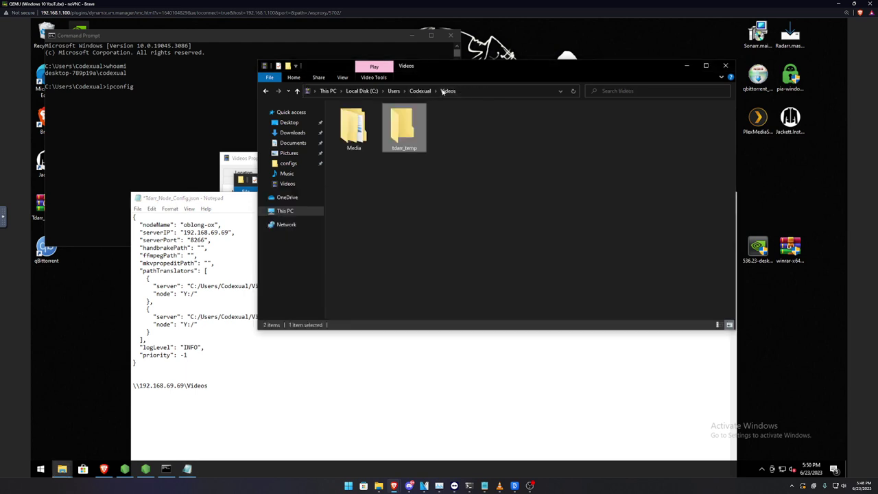
{"action": "left_click", "coordinate": [438, 220]}
{"action": "left_click", "coordinate": [244, 296]}
{"action": "left_click_drag", "start_coordinate": [238, 295], "coordinate": [159, 286]}
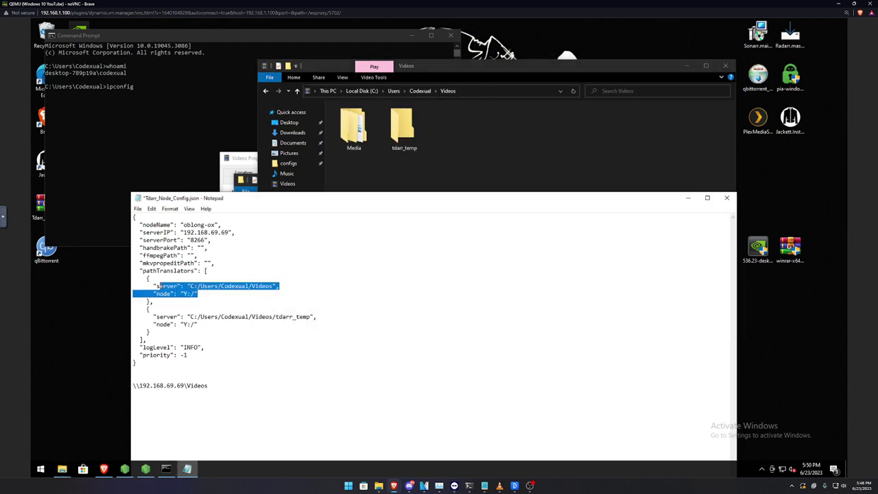
{"action": "left_click", "coordinate": [353, 129]}
{"action": "left_click", "coordinate": [189, 317]}
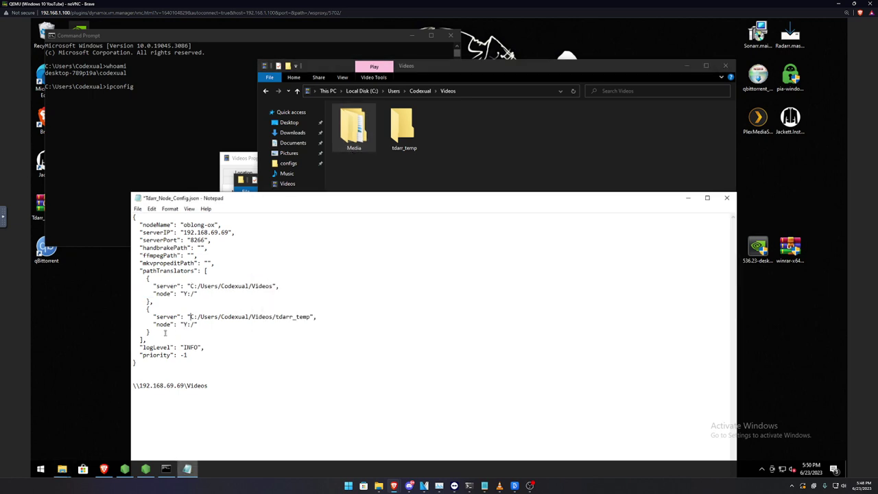
{"action": "left_click_drag", "start_coordinate": [164, 333], "coordinate": [123, 311]}
{"action": "left_click", "coordinate": [190, 317]}
{"action": "left_click_drag", "start_coordinate": [190, 317], "coordinate": [311, 317]}
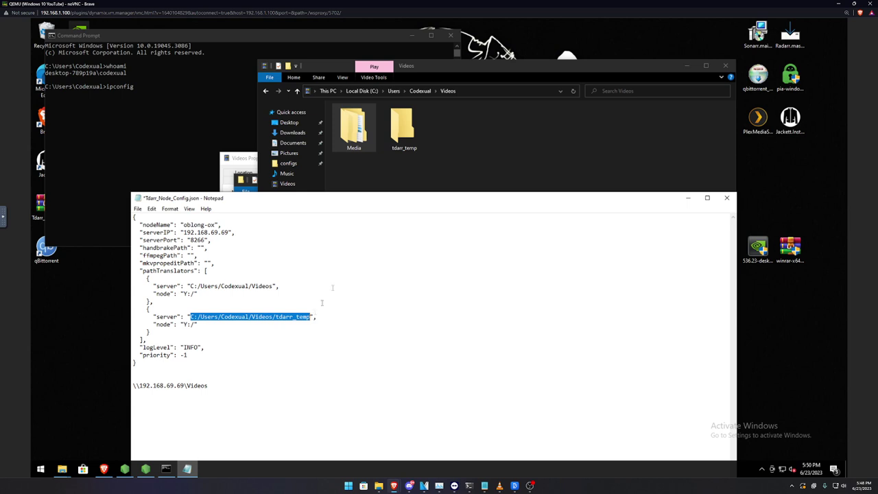
{"action": "left_click", "coordinate": [420, 165]}
{"action": "left_click", "coordinate": [404, 127]}
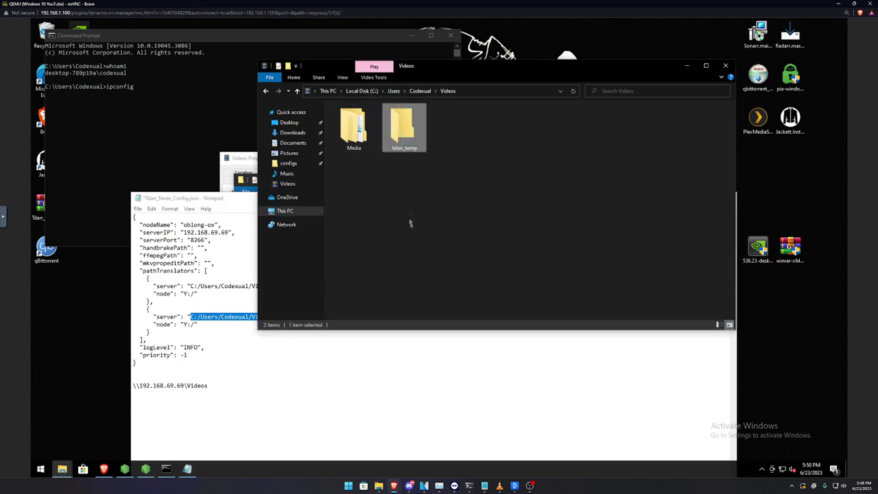
Delete the second path translator entry together with the comma after the first one.
{"action": "left_click", "coordinate": [206, 335]}
{"action": "left_click_drag", "start_coordinate": [149, 332], "coordinate": [154, 302]}
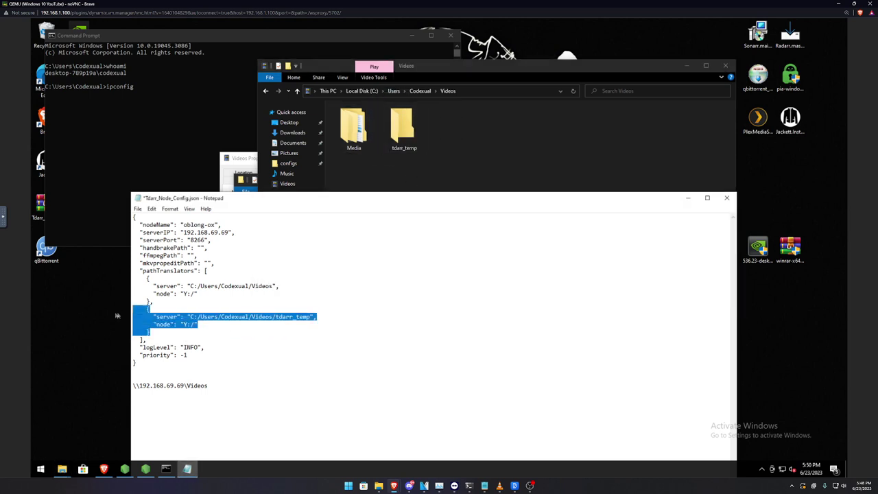
{"action": "key", "text": "BackSpace"}
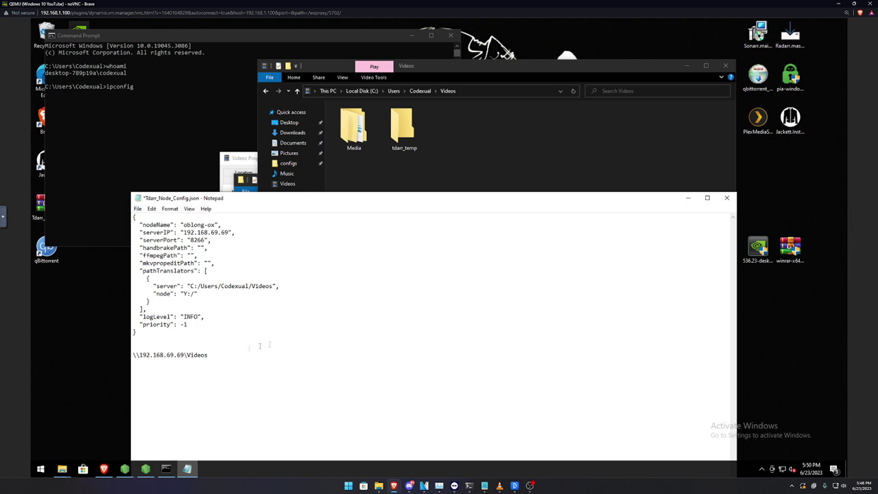
Go from the configs folder to the Tdarr_Node folder and locate the Tdarr_Node application.
{"action": "left_click", "coordinate": [104, 469]}
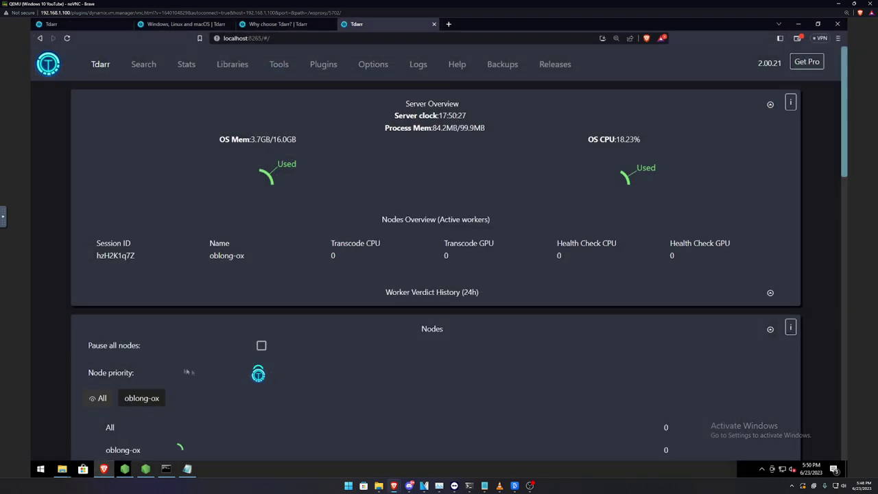
{"action": "left_click", "coordinate": [62, 469]}
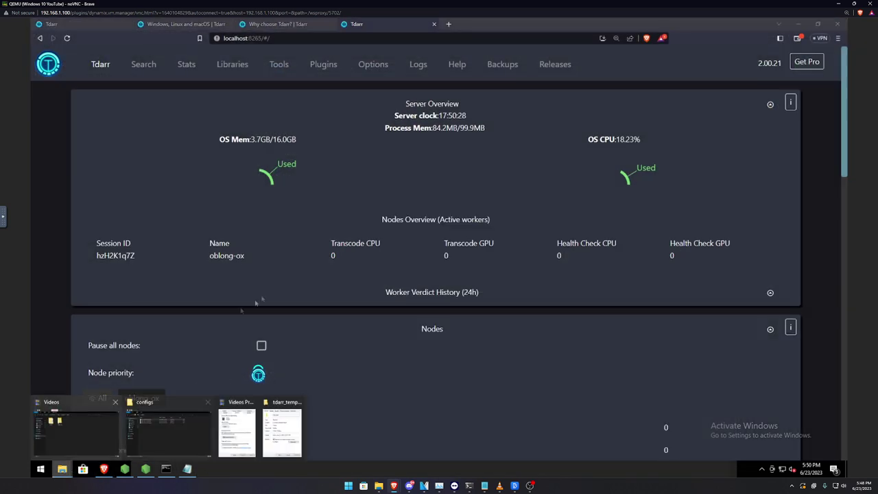
{"action": "left_click", "coordinate": [174, 420]}
{"action": "left_click", "coordinate": [301, 205]}
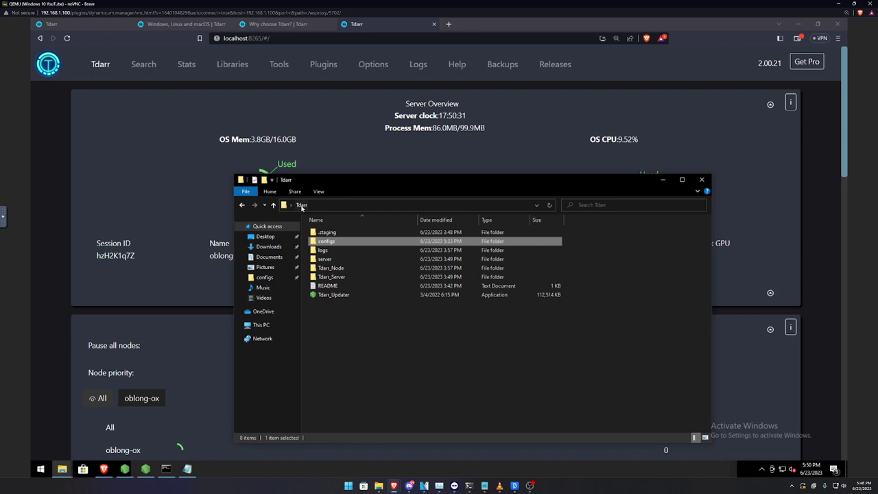
{"action": "double_click", "coordinate": [334, 268]}
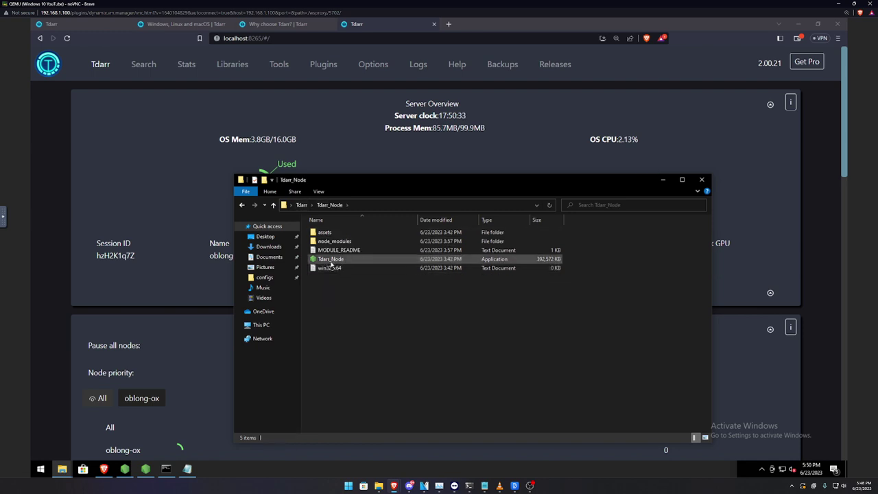
{"action": "left_click", "coordinate": [332, 264]}
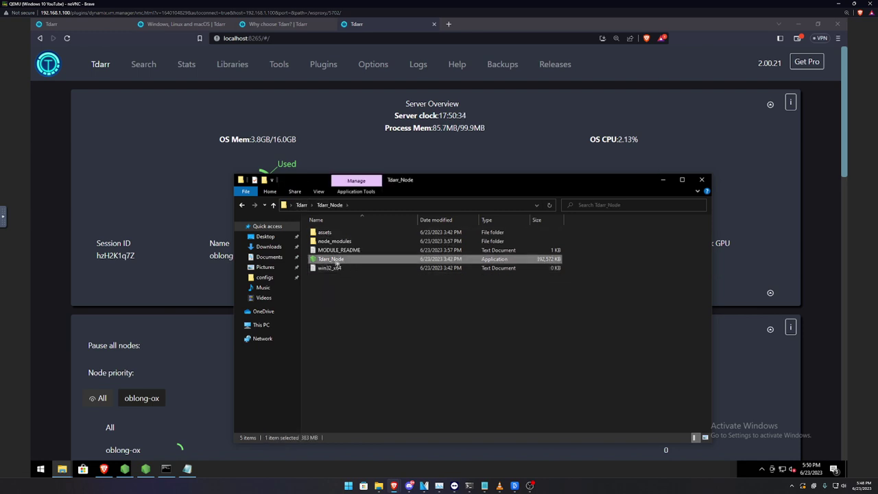
Open the oblong-ox node on the Tdarr dashboard and review its node config, options and GPU worker settings.
{"action": "left_click", "coordinate": [92, 238]}
{"action": "scroll", "coordinate": [92, 239], "scroll_direction": "down", "scroll_amount": 2}
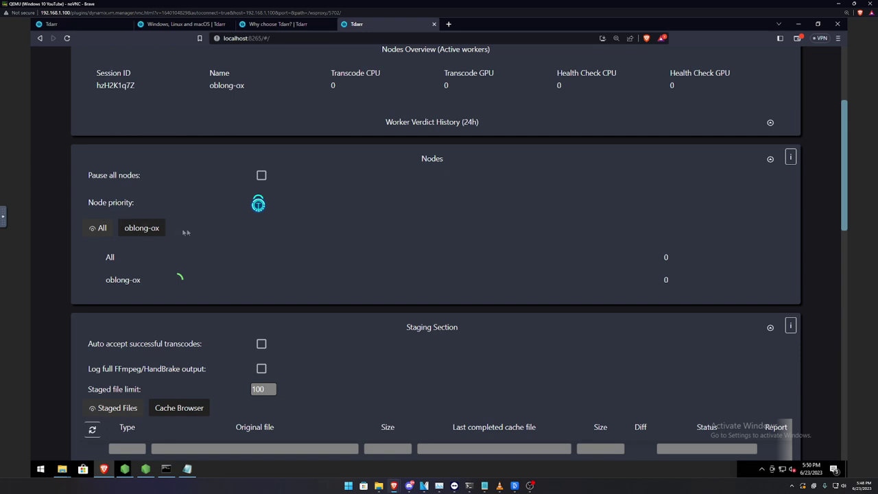
{"action": "mouse_move", "coordinate": [160, 230]}
{"action": "left_mouse_down"}
{"action": "mouse_move", "coordinate": [125, 230]}
{"action": "mouse_move", "coordinate": [158, 229]}
{"action": "left_mouse_up"}
{"action": "left_click", "coordinate": [145, 234]}
{"action": "scroll", "coordinate": [163, 221], "scroll_direction": "down", "scroll_amount": 2}
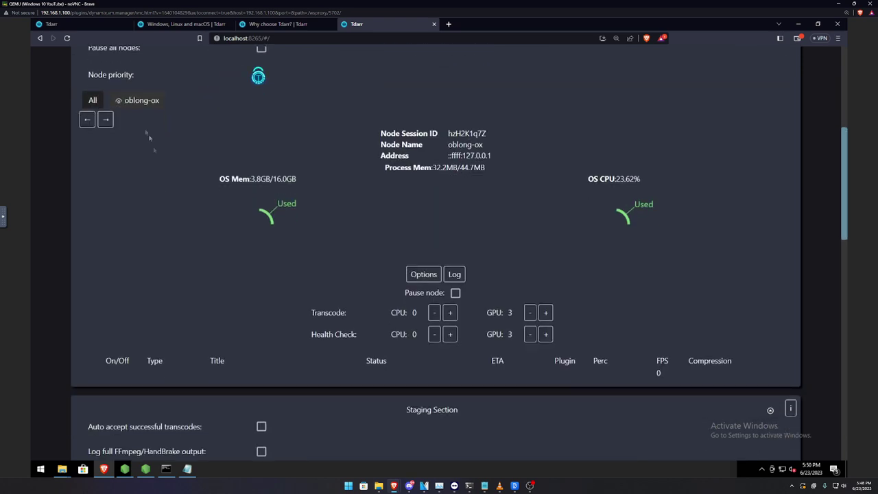
{"action": "left_click", "coordinate": [423, 275]}
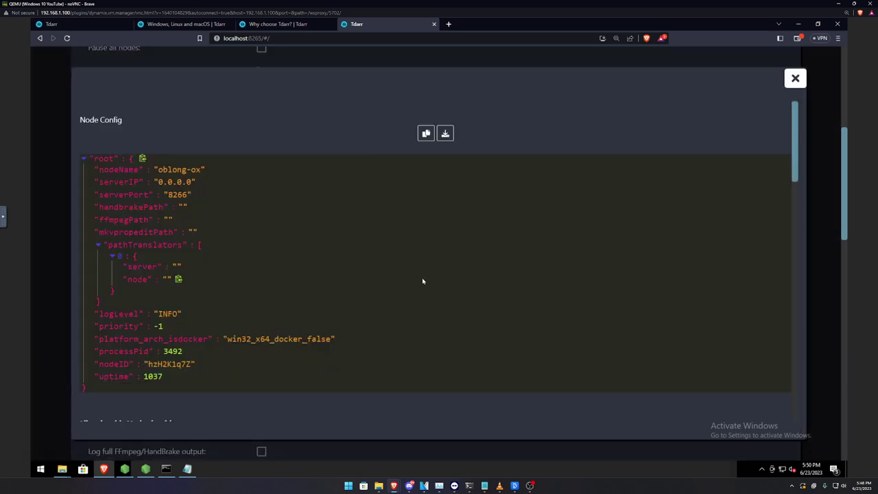
{"action": "scroll", "coordinate": [407, 284], "scroll_direction": "down", "scroll_amount": 4}
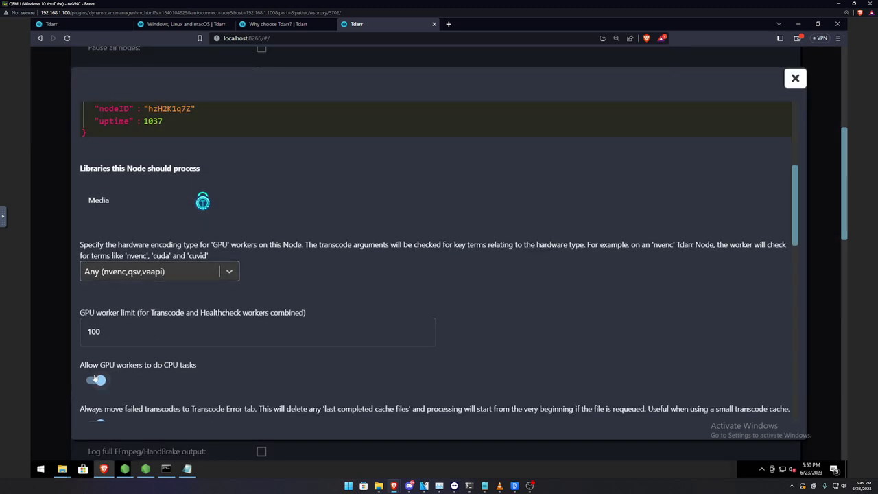
{"action": "key", "text": "Escape"}
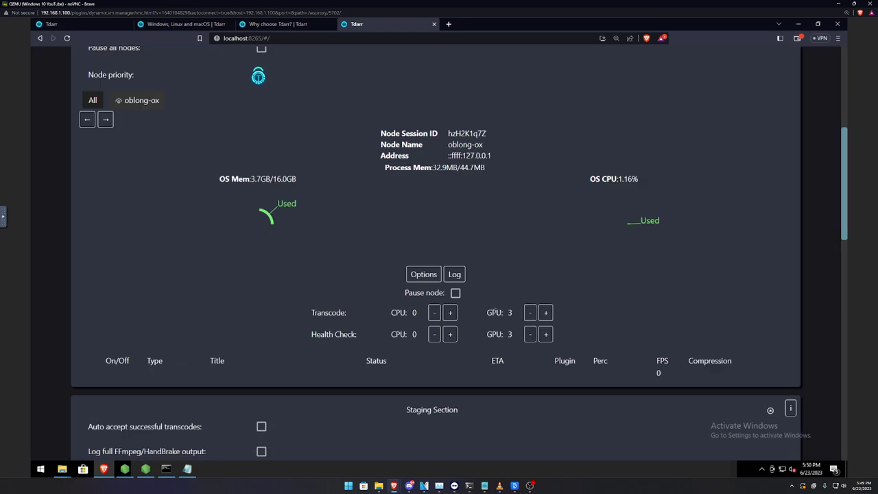
{"action": "mouse_move", "coordinate": [489, 313]}
{"action": "left_mouse_down"}
{"action": "mouse_move", "coordinate": [509, 313]}
{"action": "mouse_move", "coordinate": [512, 335]}
{"action": "left_mouse_up"}
{"action": "scroll", "coordinate": [498, 310], "scroll_direction": "down", "scroll_amount": 2}
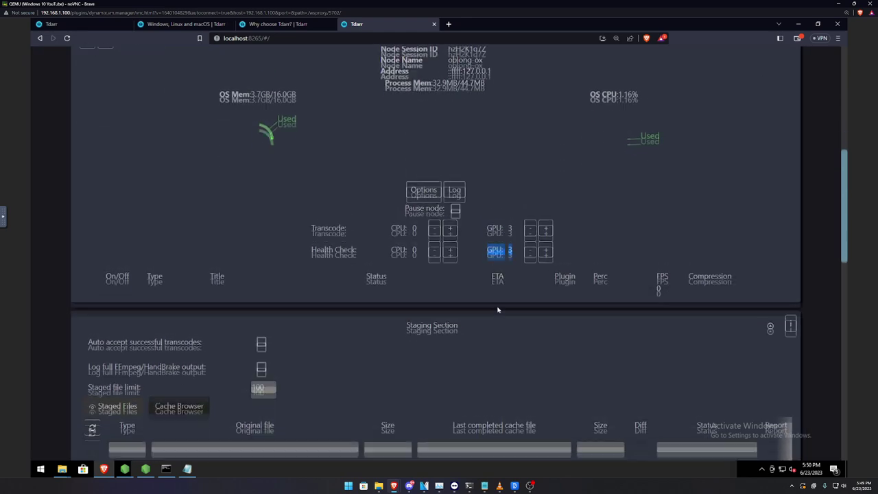
{"action": "scroll", "coordinate": [498, 310], "scroll_direction": "up", "scroll_amount": 5}
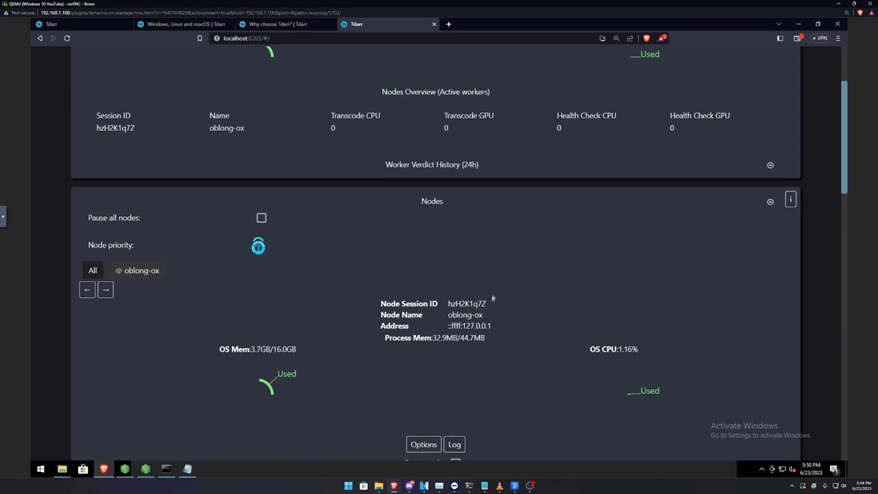
Review the Run section of the Windows, Linux and macOS installation docs, then shrink the browser window to reveal the windows behind it.
{"action": "left_click", "coordinate": [213, 26]}
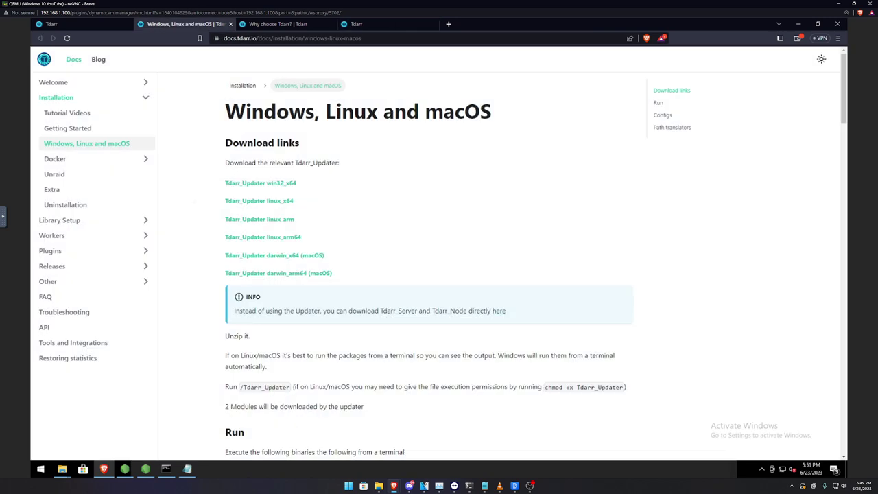
{"action": "scroll", "coordinate": [311, 198], "scroll_direction": "down", "scroll_amount": 5}
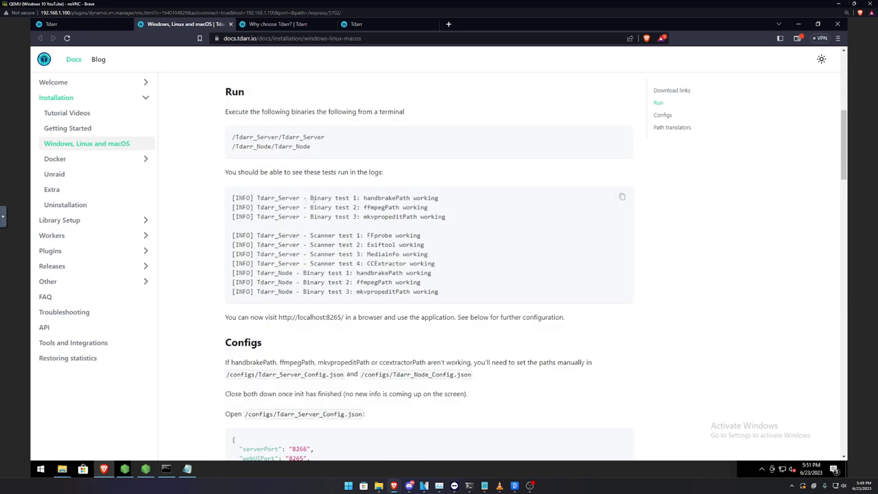
{"action": "left_click", "coordinate": [83, 27]}
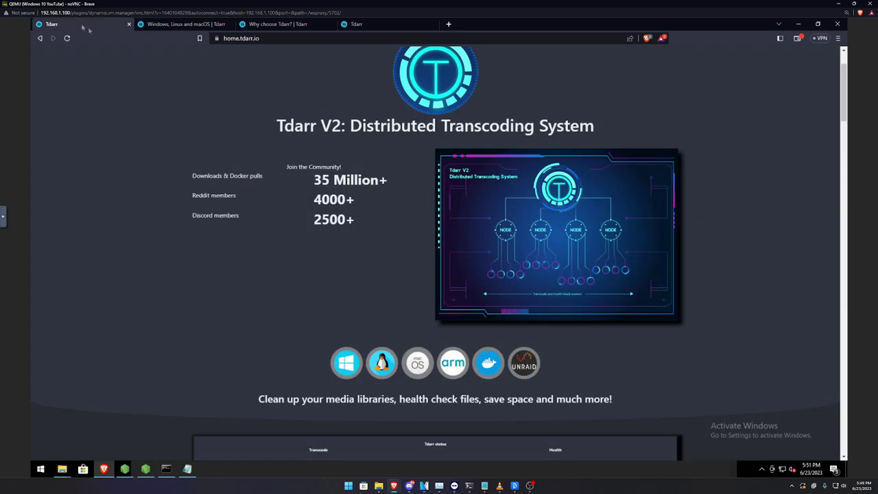
{"action": "left_click_drag", "start_coordinate": [575, 30], "coordinate": [577, 84]}
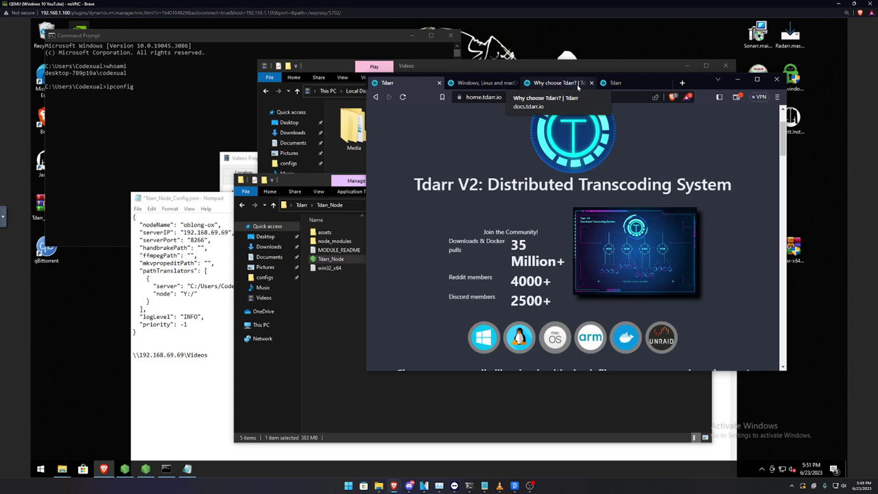
Cut the \\192.168.69.69\Videos line from below the JSON in Tdarr_Node_Config.json and select all remaining text.
{"action": "left_click", "coordinate": [155, 336]}
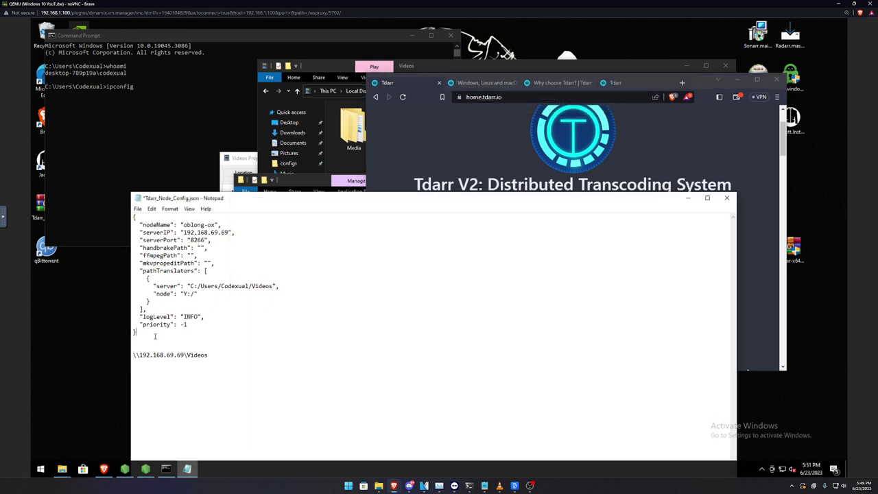
{"action": "left_click_drag", "start_coordinate": [180, 334], "coordinate": [122, 221]}
{"action": "left_click_drag", "start_coordinate": [218, 361], "coordinate": [135, 343]}
{"action": "key", "text": "ctrl+x"}
{"action": "key", "text": "ctrl+a"}
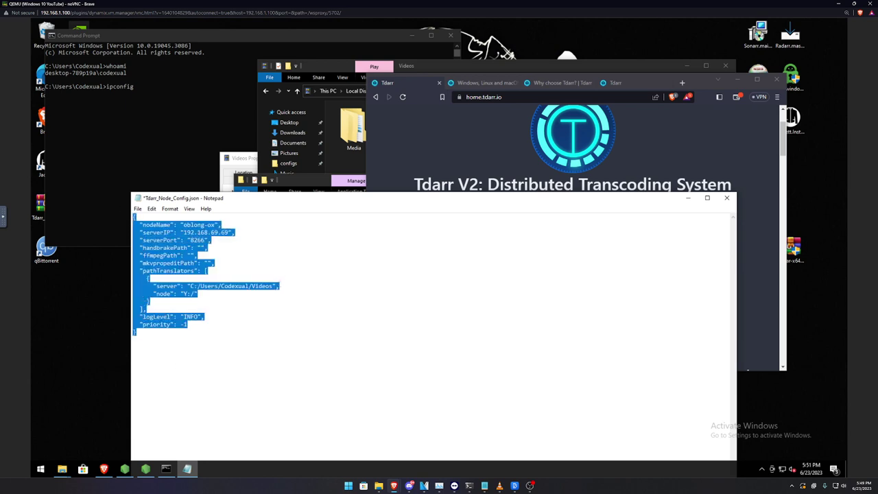
Search Windows for "fire", open Windows Defender Firewall with Advanced Security and show its inbound rules.
{"action": "left_click", "coordinate": [40, 469]}
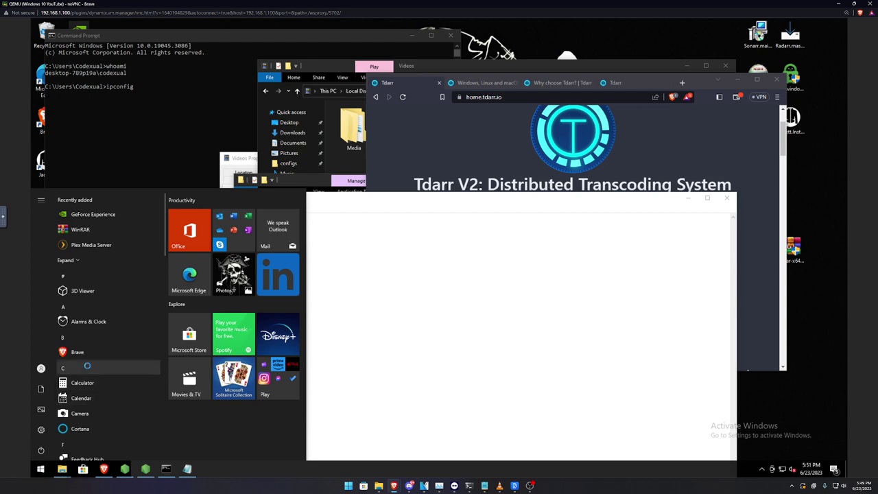
{"action": "type", "text": "fire"}
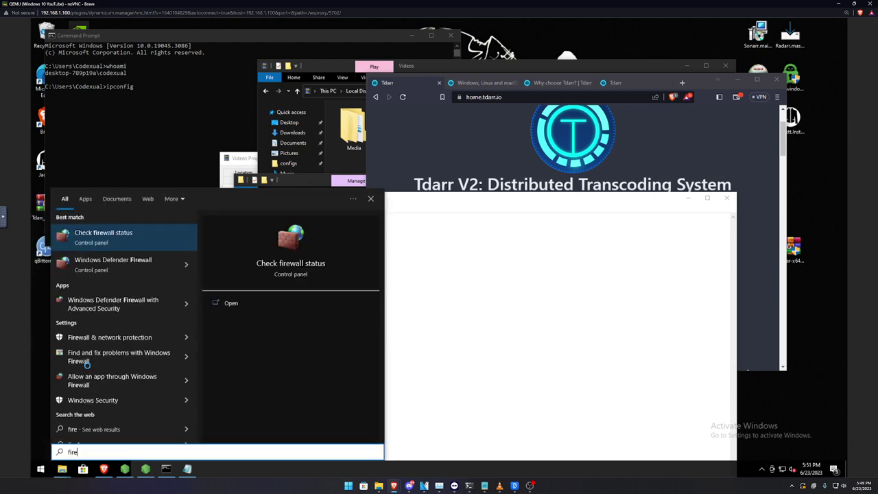
{"action": "key", "text": "Down"}
{"action": "key", "text": "Down"}
{"action": "key", "text": "Down"}
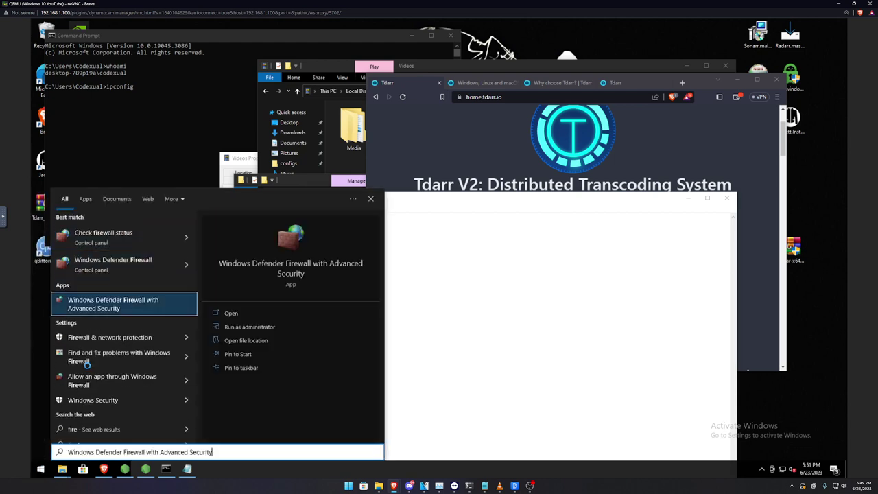
{"action": "key", "text": "Return"}
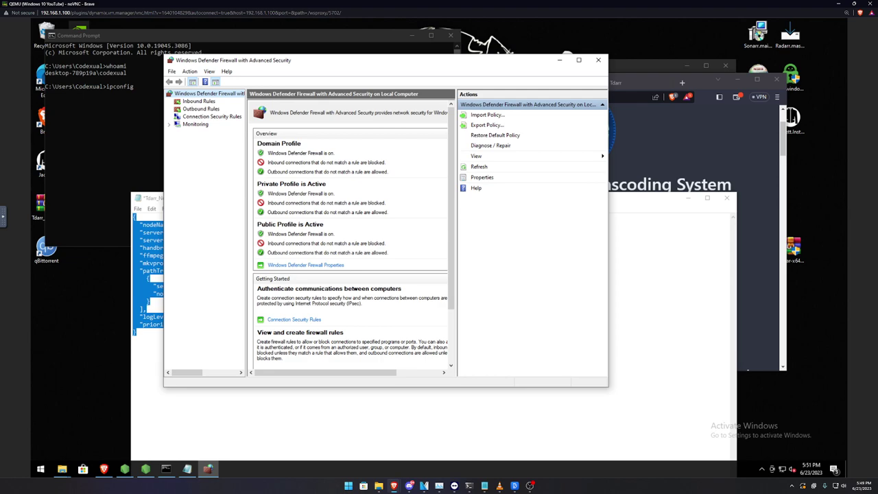
{"action": "left_click", "coordinate": [198, 101]}
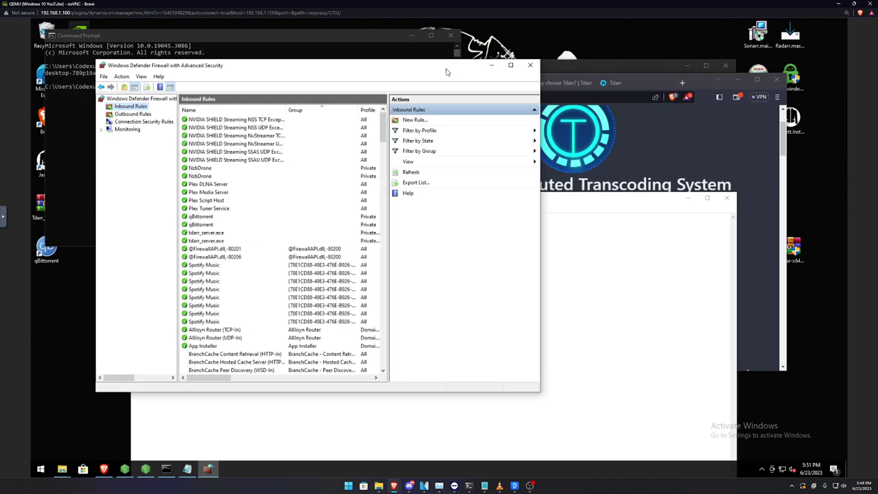
Look for the server port, copy 8266 from the serverPort entry in Tdarr_Node_Config.json, and return to the firewall window.
{"action": "left_click", "coordinate": [638, 83]}
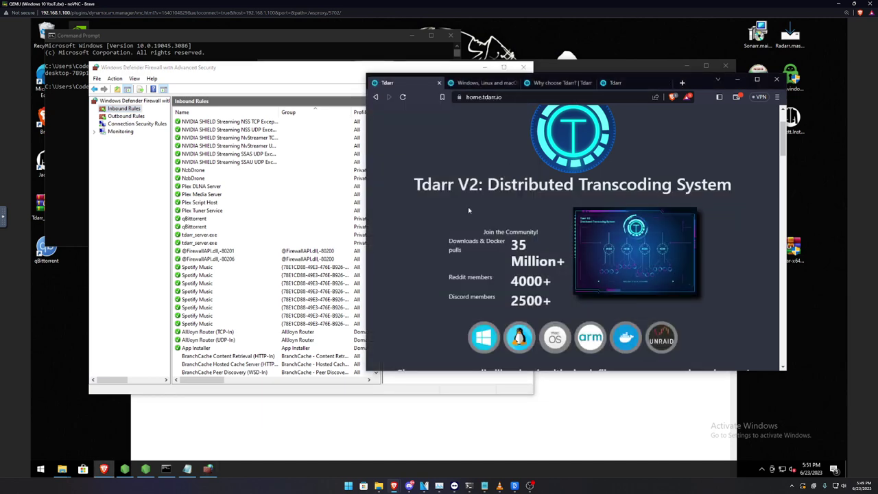
{"action": "left_click", "coordinate": [487, 83]}
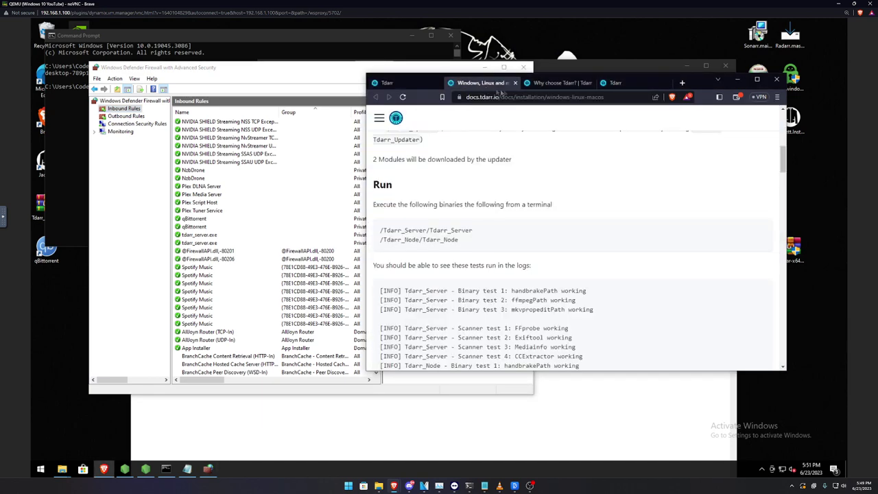
{"action": "left_click", "coordinate": [552, 83]}
{"action": "left_click", "coordinate": [246, 410]}
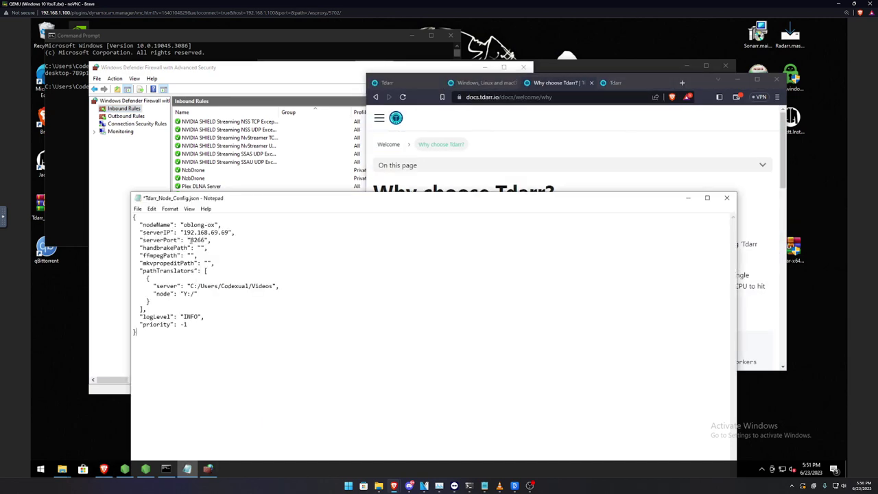
{"action": "left_click_drag", "start_coordinate": [190, 240], "coordinate": [204, 240]}
{"action": "right_click", "coordinate": [205, 240]}
{"action": "left_click", "coordinate": [218, 266]}
{"action": "left_click", "coordinate": [208, 468]}
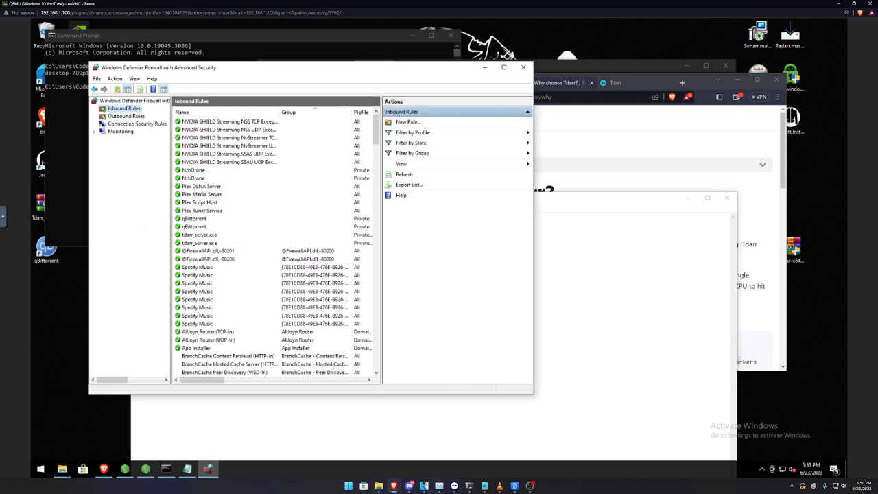
Create an inbound port rule for TCP port 8266 on the domain, private and public profiles, named "8266 TCP".
{"action": "left_click", "coordinate": [407, 123]}
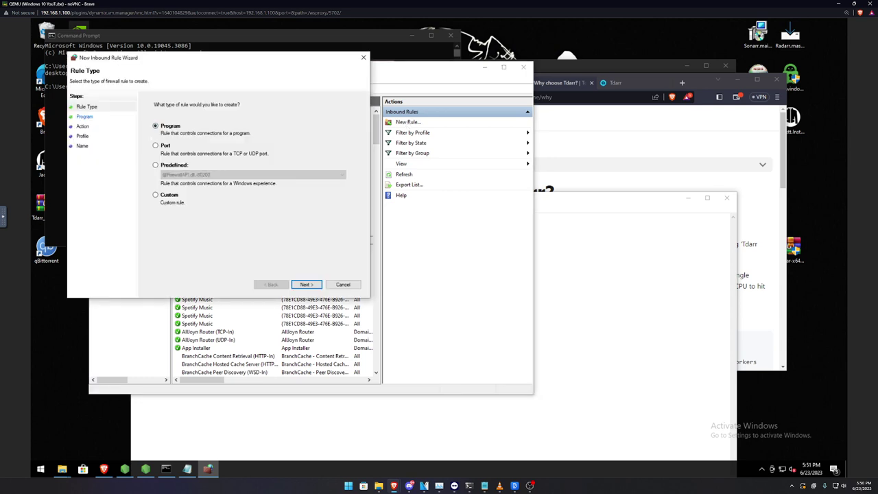
{"action": "left_click", "coordinate": [155, 145]}
{"action": "left_click", "coordinate": [306, 284]}
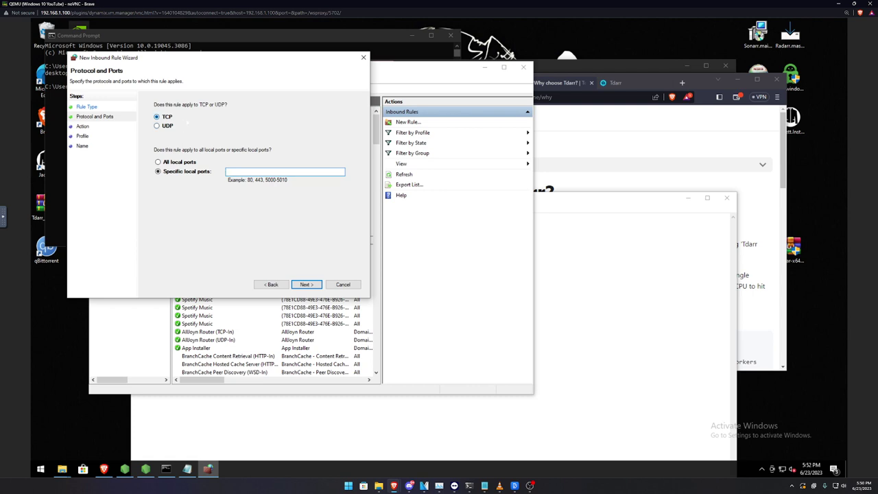
{"action": "type", "text": "8266"}
{"action": "left_click", "coordinate": [306, 284]}
{"action": "left_click", "coordinate": [306, 284]}
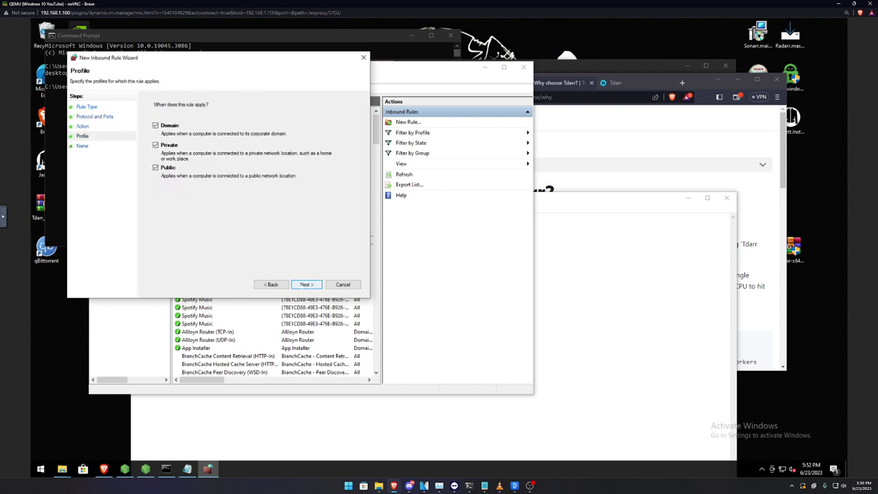
{"action": "left_click", "coordinate": [306, 284]}
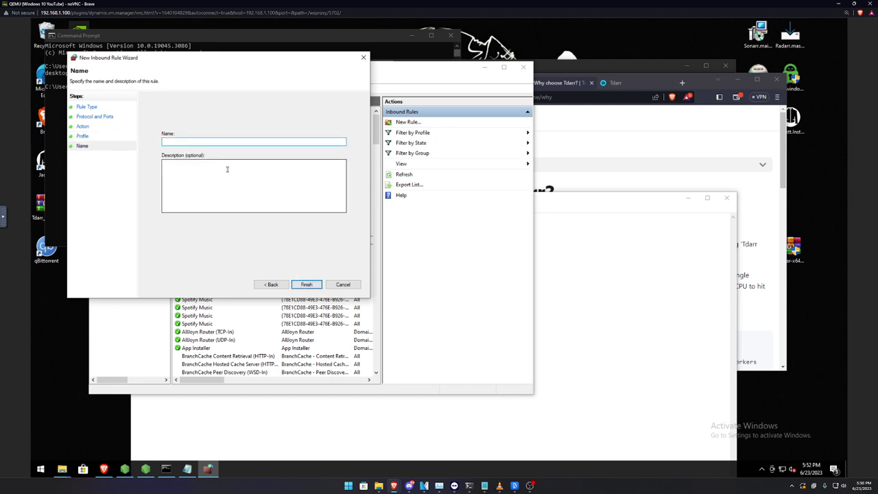
{"action": "type", "text": "8266 TCP"}
{"action": "key", "text": "Return"}
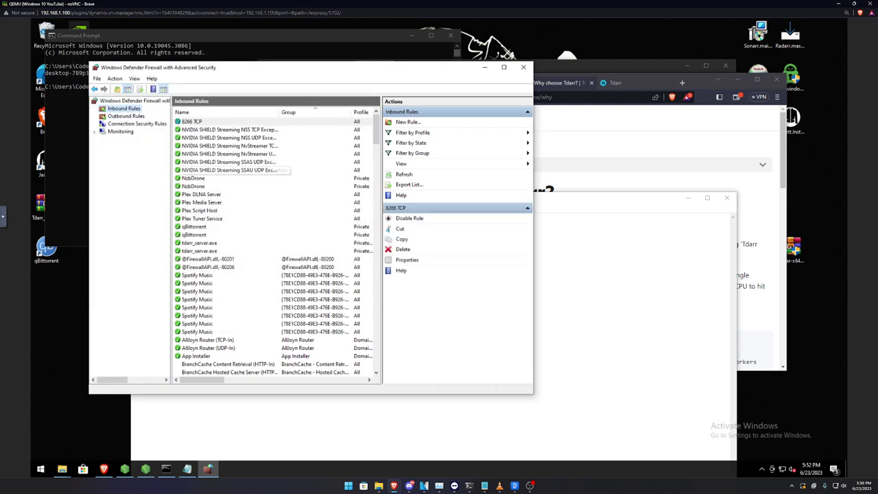
Create an inbound port rule that allows UDP port 8266, keeping the default profiles, and name it "8266 UDP".
{"action": "left_click", "coordinate": [399, 122]}
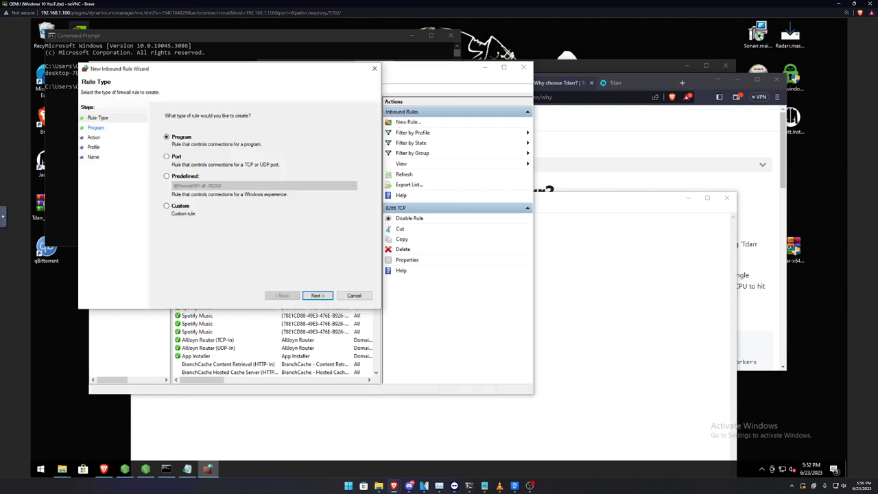
{"action": "left_click", "coordinate": [167, 157]}
{"action": "left_click", "coordinate": [317, 295]}
{"action": "left_click", "coordinate": [279, 182]}
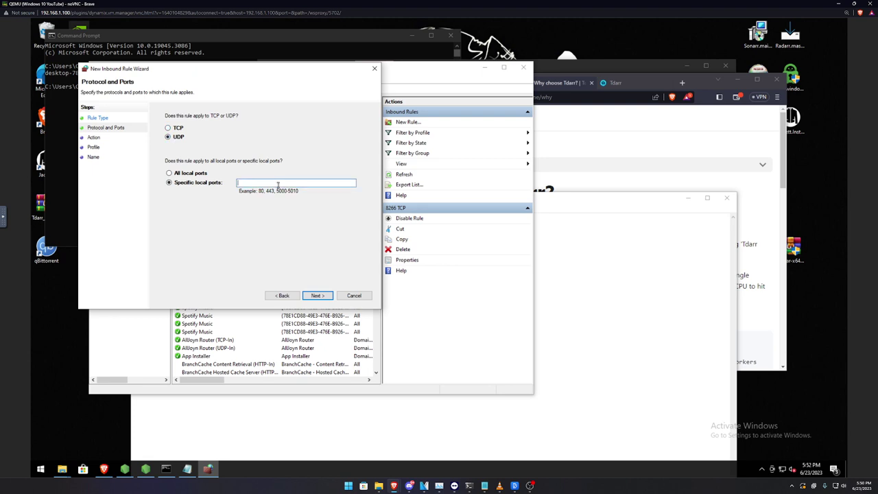
{"action": "type", "text": "8266"}
{"action": "key", "text": "Return"}
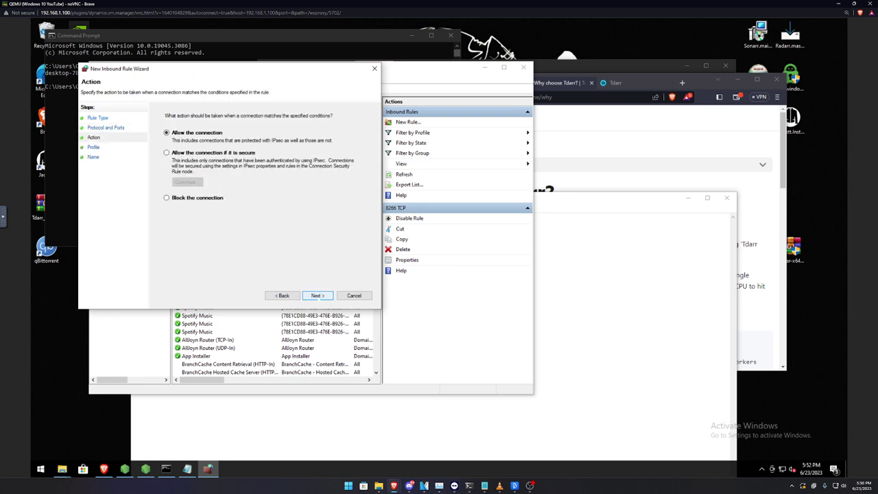
{"action": "key", "text": "Return"}
{"action": "key", "text": "Return"}
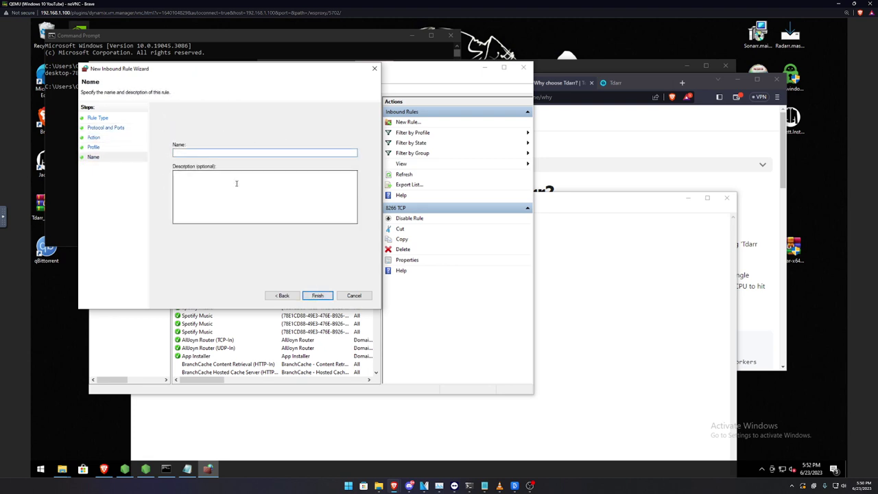
{"action": "type", "text": "8266 UDP"}
{"action": "key", "text": "Return"}
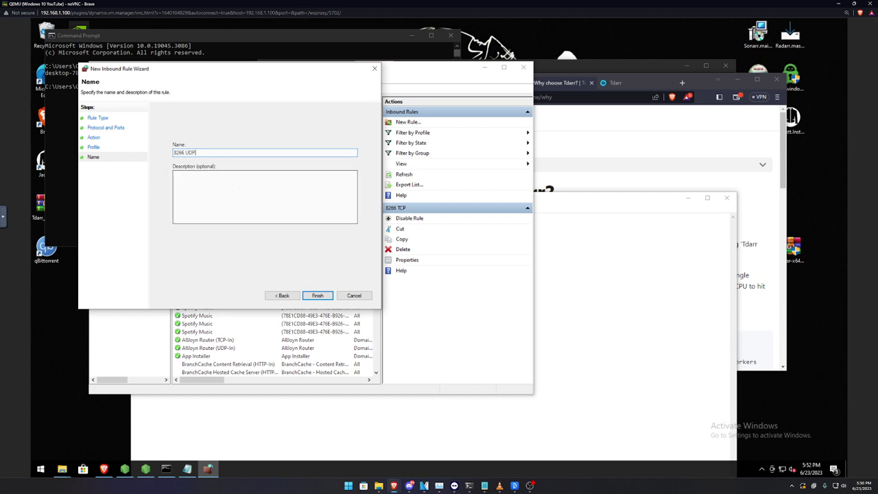
Start a new outbound port rule and apply it to TCP with specific remote port 8266.
{"action": "left_click", "coordinate": [124, 116]}
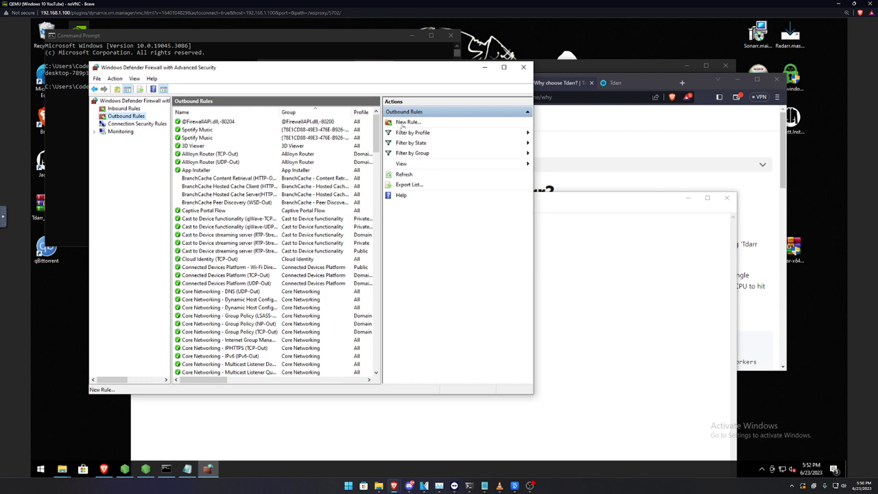
{"action": "left_click", "coordinate": [403, 123]}
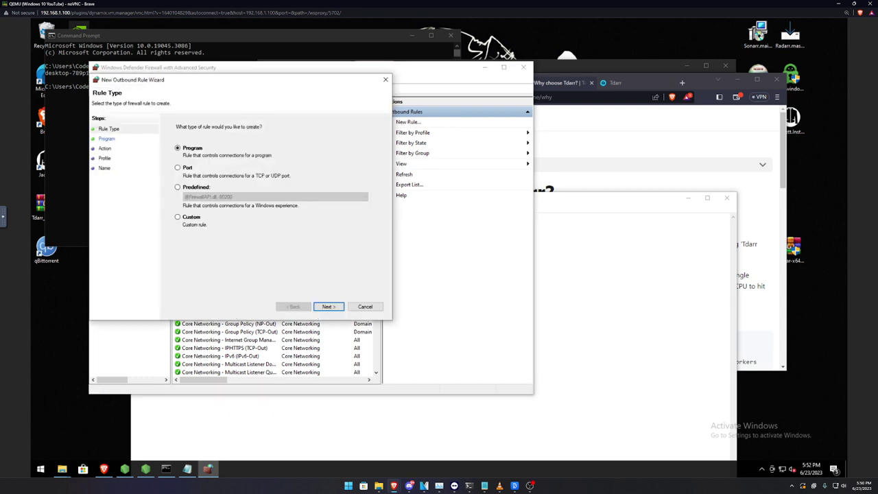
{"action": "key", "text": "Down"}
{"action": "key", "text": "Return"}
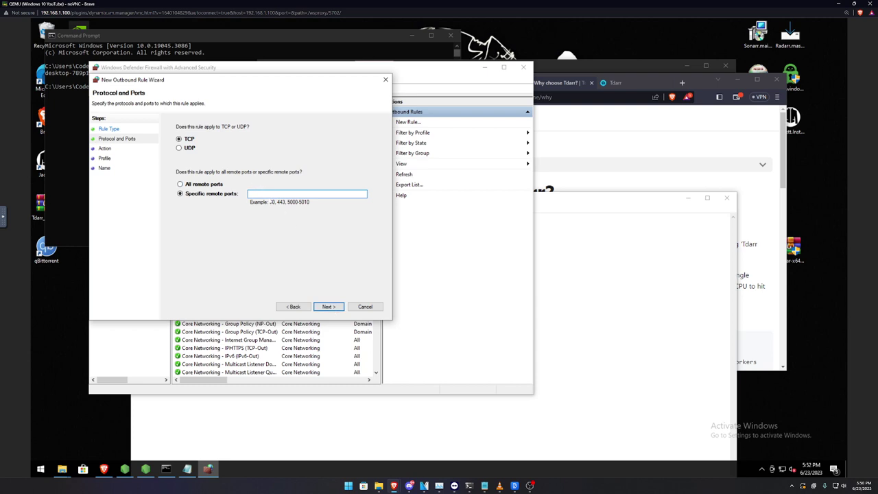
{"action": "type", "text": "8266"}
{"action": "key", "text": "Return"}
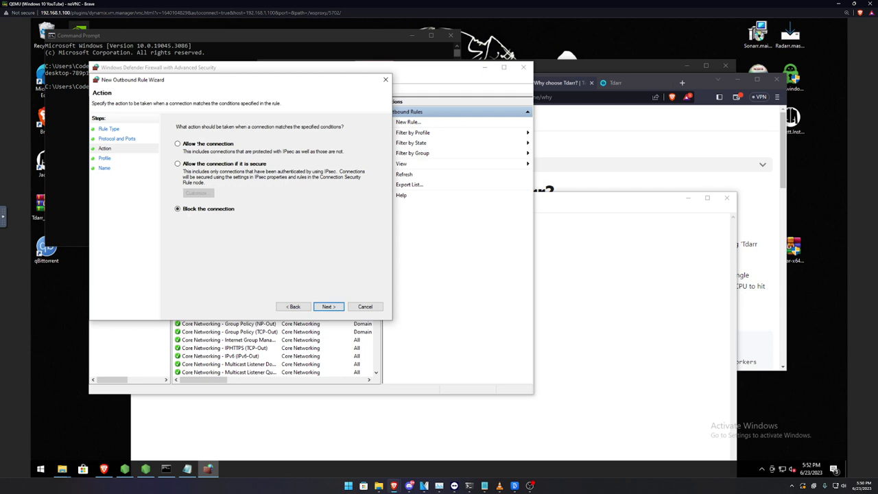
Allow the connection for the outbound rule, keep the domain, private and public profiles, and finish it with the name "8266 TCP".
{"action": "key", "text": "Return"}
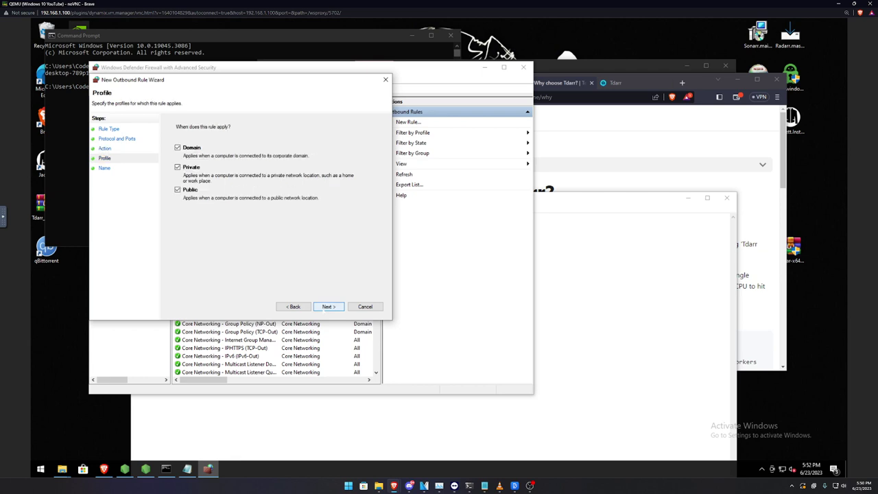
{"action": "key", "text": "Return"}
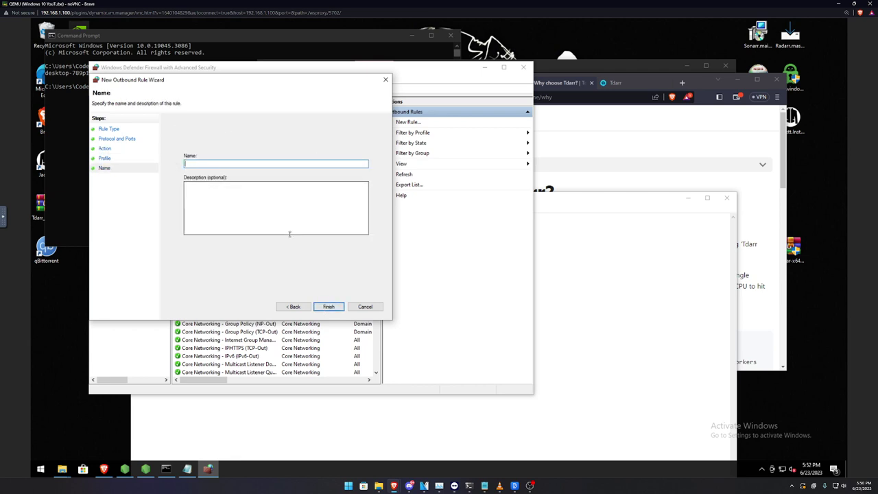
{"action": "type", "text": "8266 TVP"}
{"action": "key", "text": "BackSpace"}
{"action": "key", "text": "BackSpace"}
{"action": "type", "text": "C"}
{"action": "key", "text": "Return"}
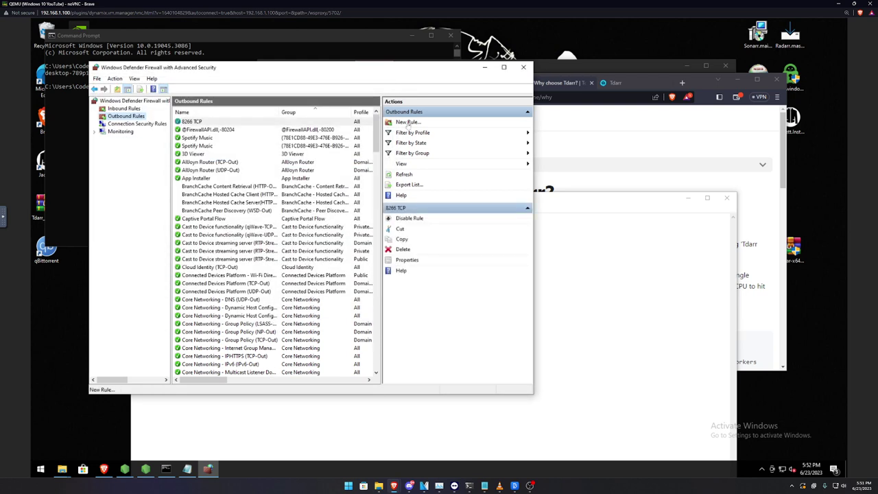
Start another outbound port rule and apply it to UDP with specific remote port 8266.
{"action": "left_click", "coordinate": [408, 121]}
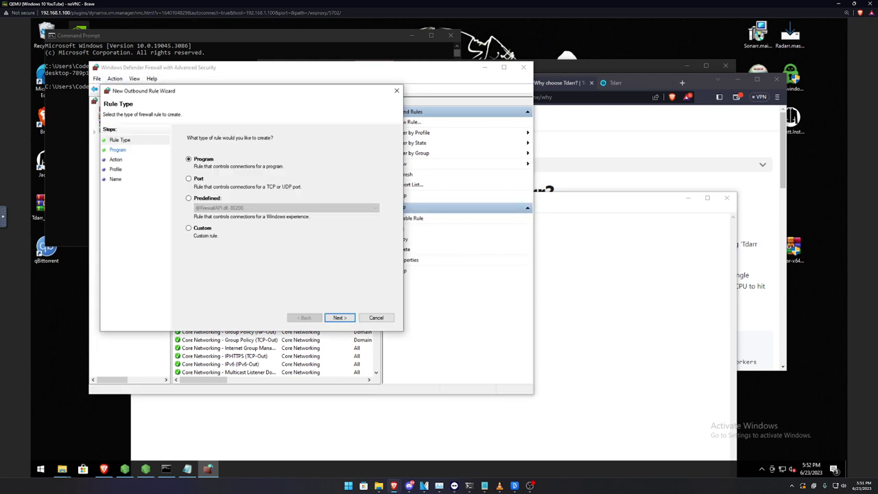
{"action": "key", "text": "Return"}
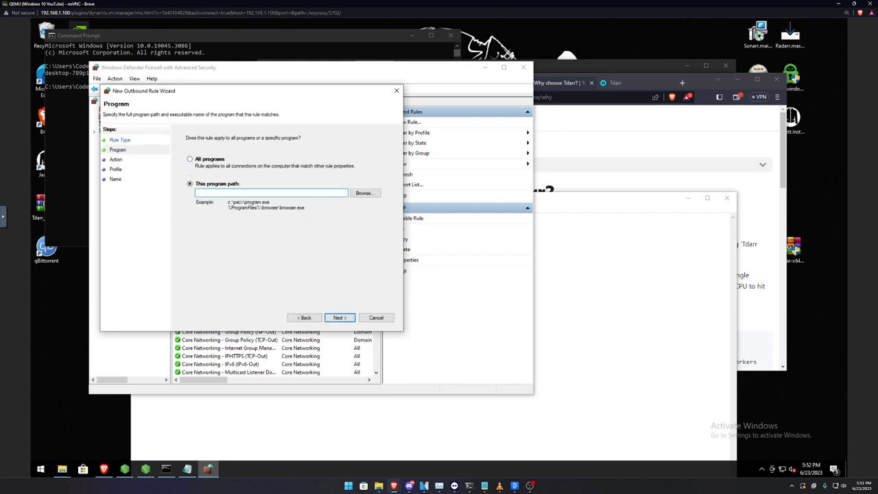
{"action": "left_click", "coordinate": [305, 317]}
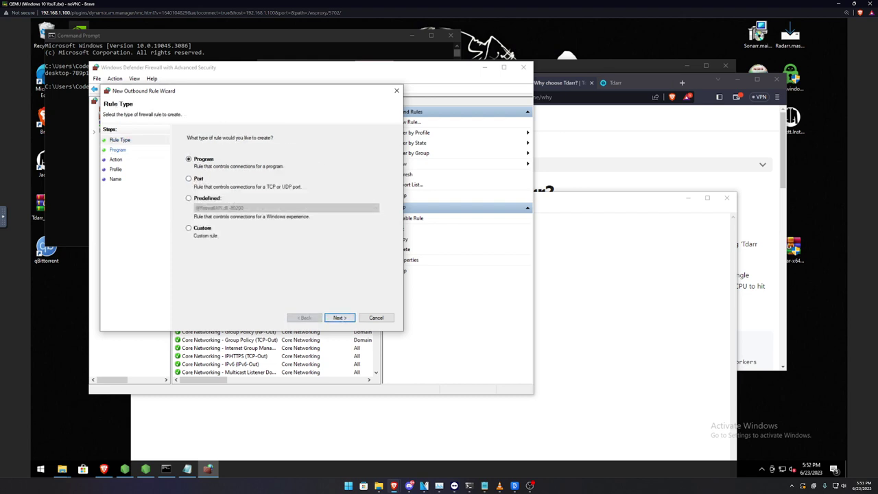
{"action": "left_click", "coordinate": [189, 178]}
{"action": "left_click", "coordinate": [340, 318]}
{"action": "type", "text": "8265"}
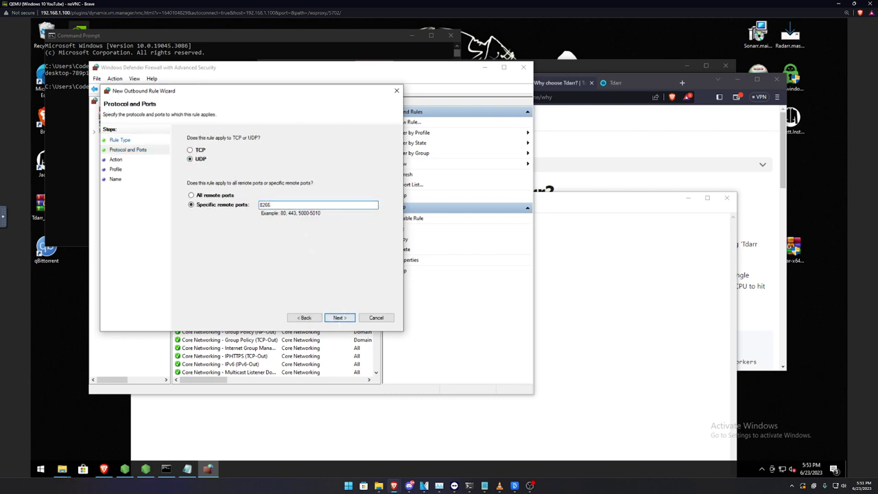
{"action": "left_click", "coordinate": [339, 317]}
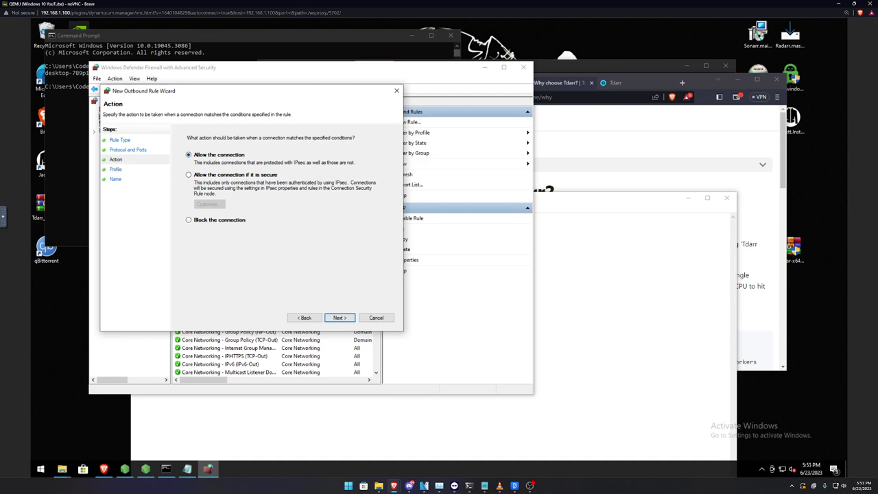
Allow the connection for the UDP outbound rule, keep the default profiles, and finish it with the name "8266 UDP".
{"action": "left_click", "coordinate": [339, 317]}
{"action": "left_click", "coordinate": [340, 317]}
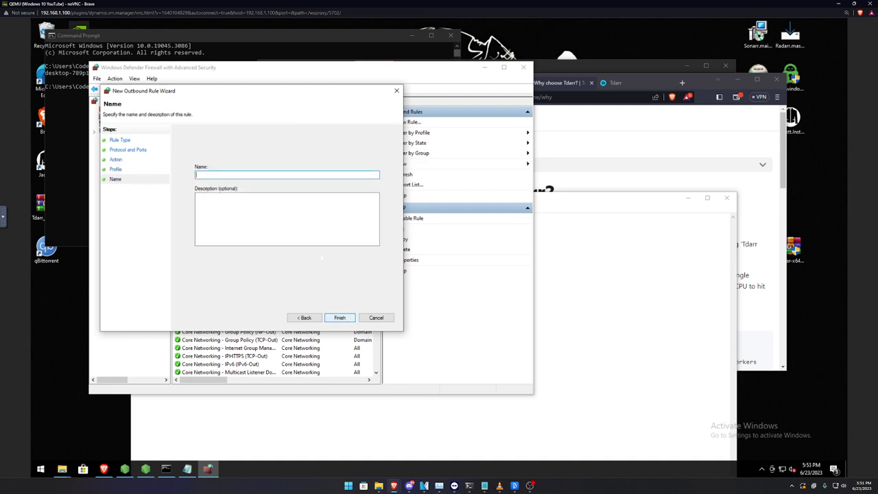
{"action": "type", "text": "8266 UDP"}
{"action": "left_click", "coordinate": [340, 317]}
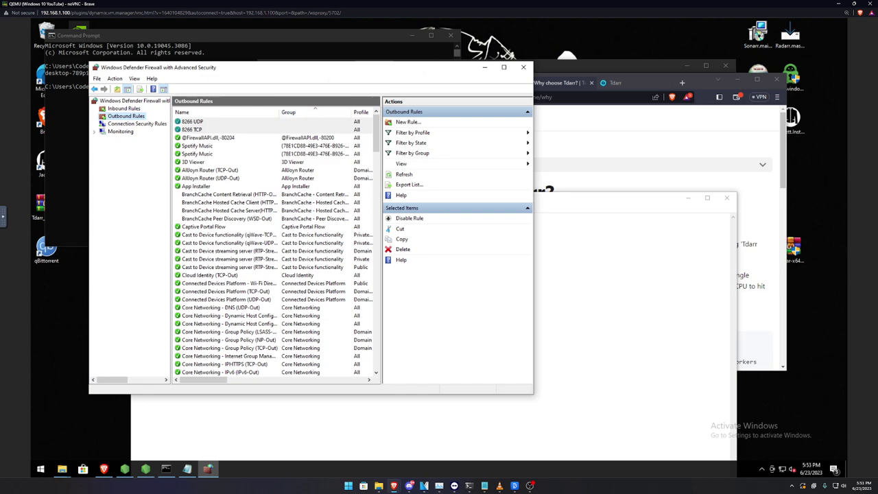
Close the firewall window, bring the browser forward and show the local Tdarr dashboard at localhost:8265.
{"action": "left_click_drag", "start_coordinate": [453, 68], "coordinate": [473, 203]}
{"action": "left_click", "coordinate": [545, 203]}
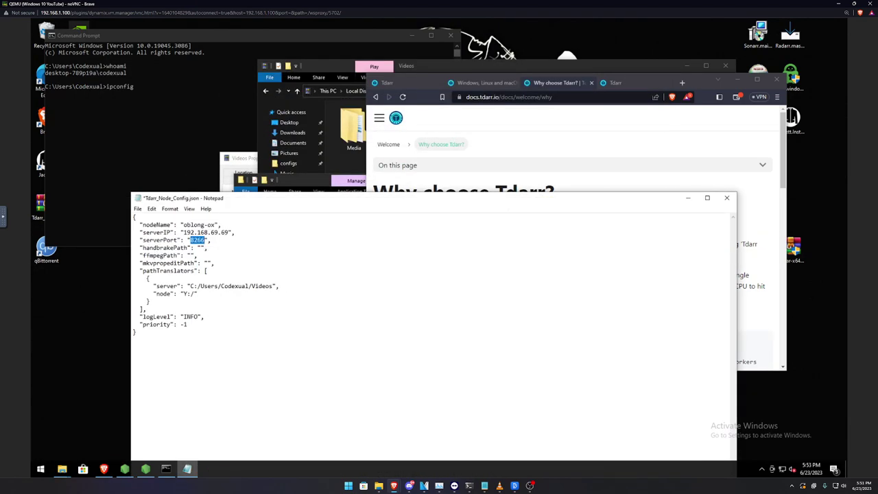
{"action": "left_click_drag", "start_coordinate": [717, 84], "coordinate": [682, 89]}
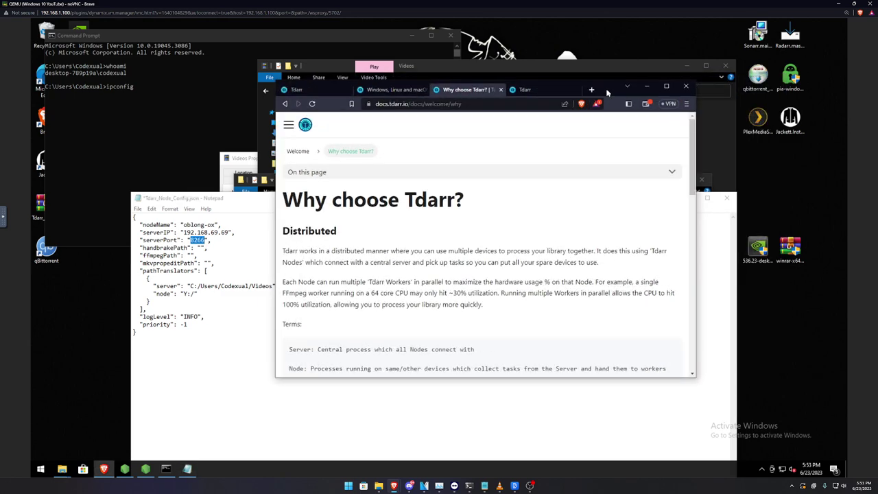
{"action": "left_click", "coordinate": [450, 89]}
{"action": "left_click", "coordinate": [354, 89]}
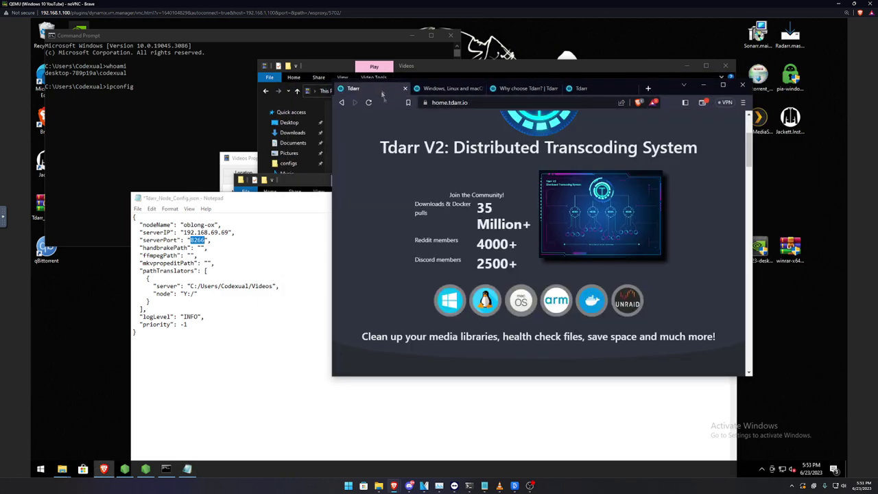
{"action": "left_click", "coordinate": [539, 88]}
{"action": "left_click", "coordinate": [581, 89]}
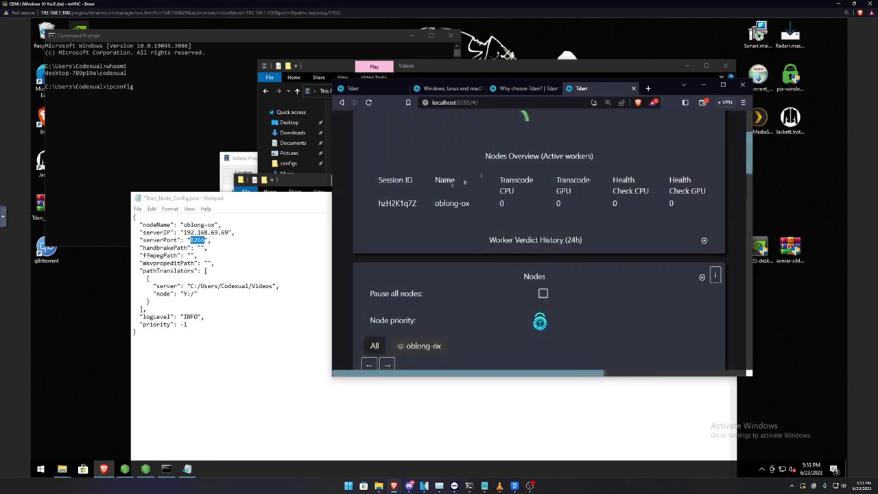